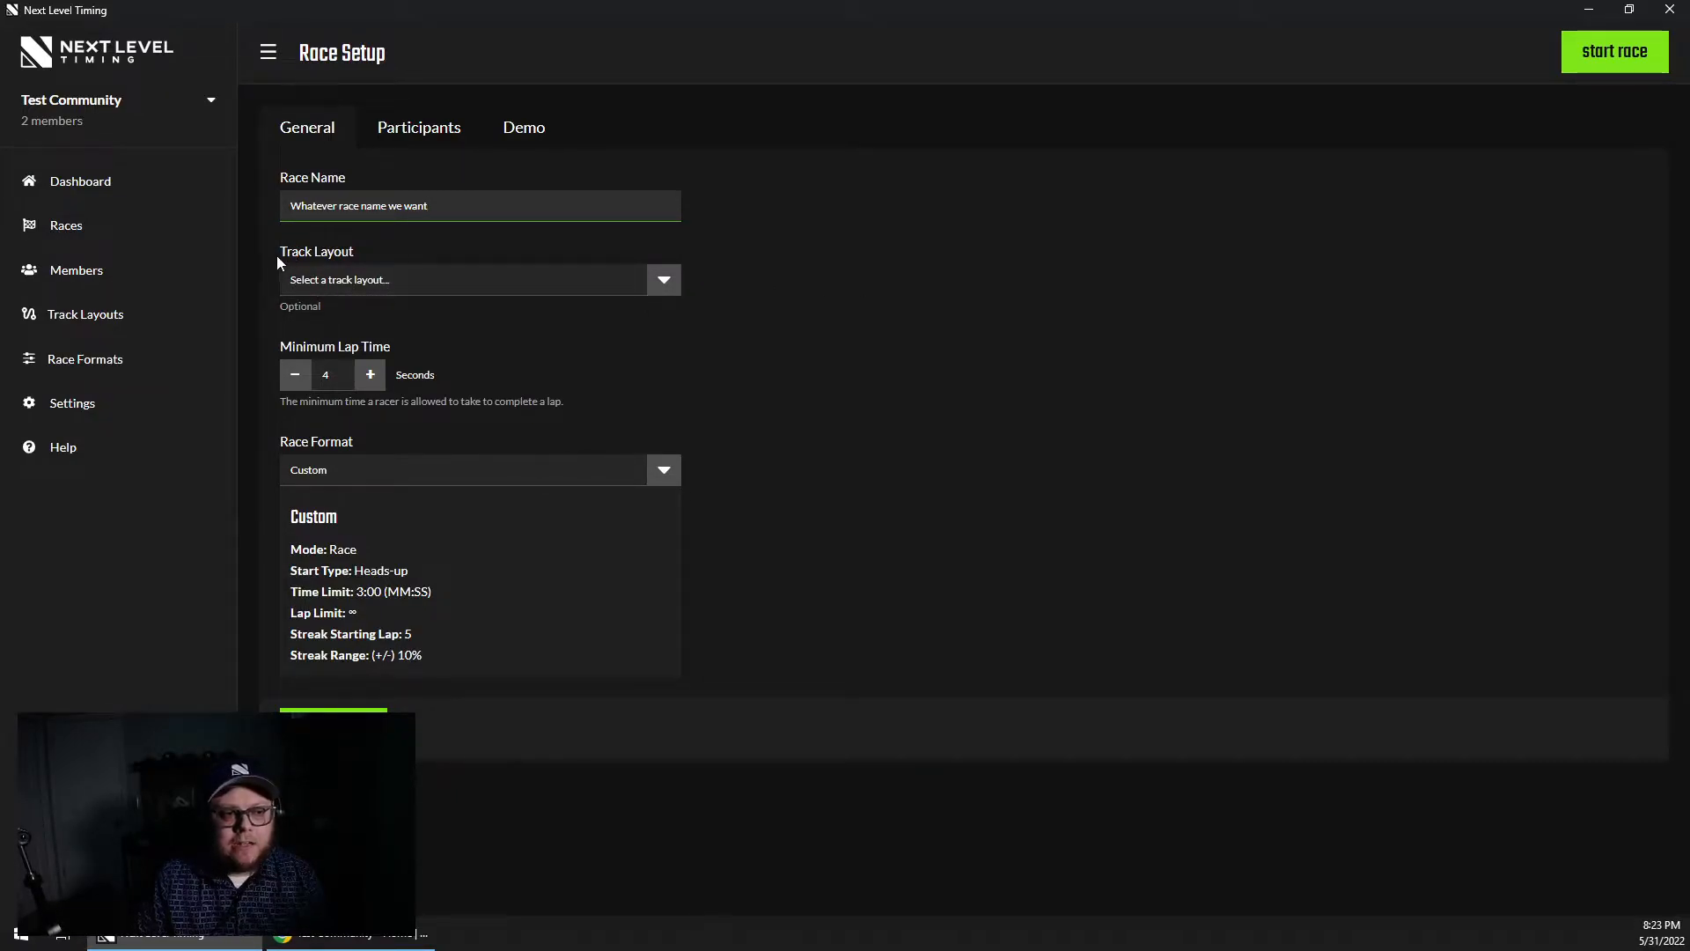
# Check the saved track layouts, then start a custom track layout for the race and name it "Test Track".
pyautogui.click(315, 289)
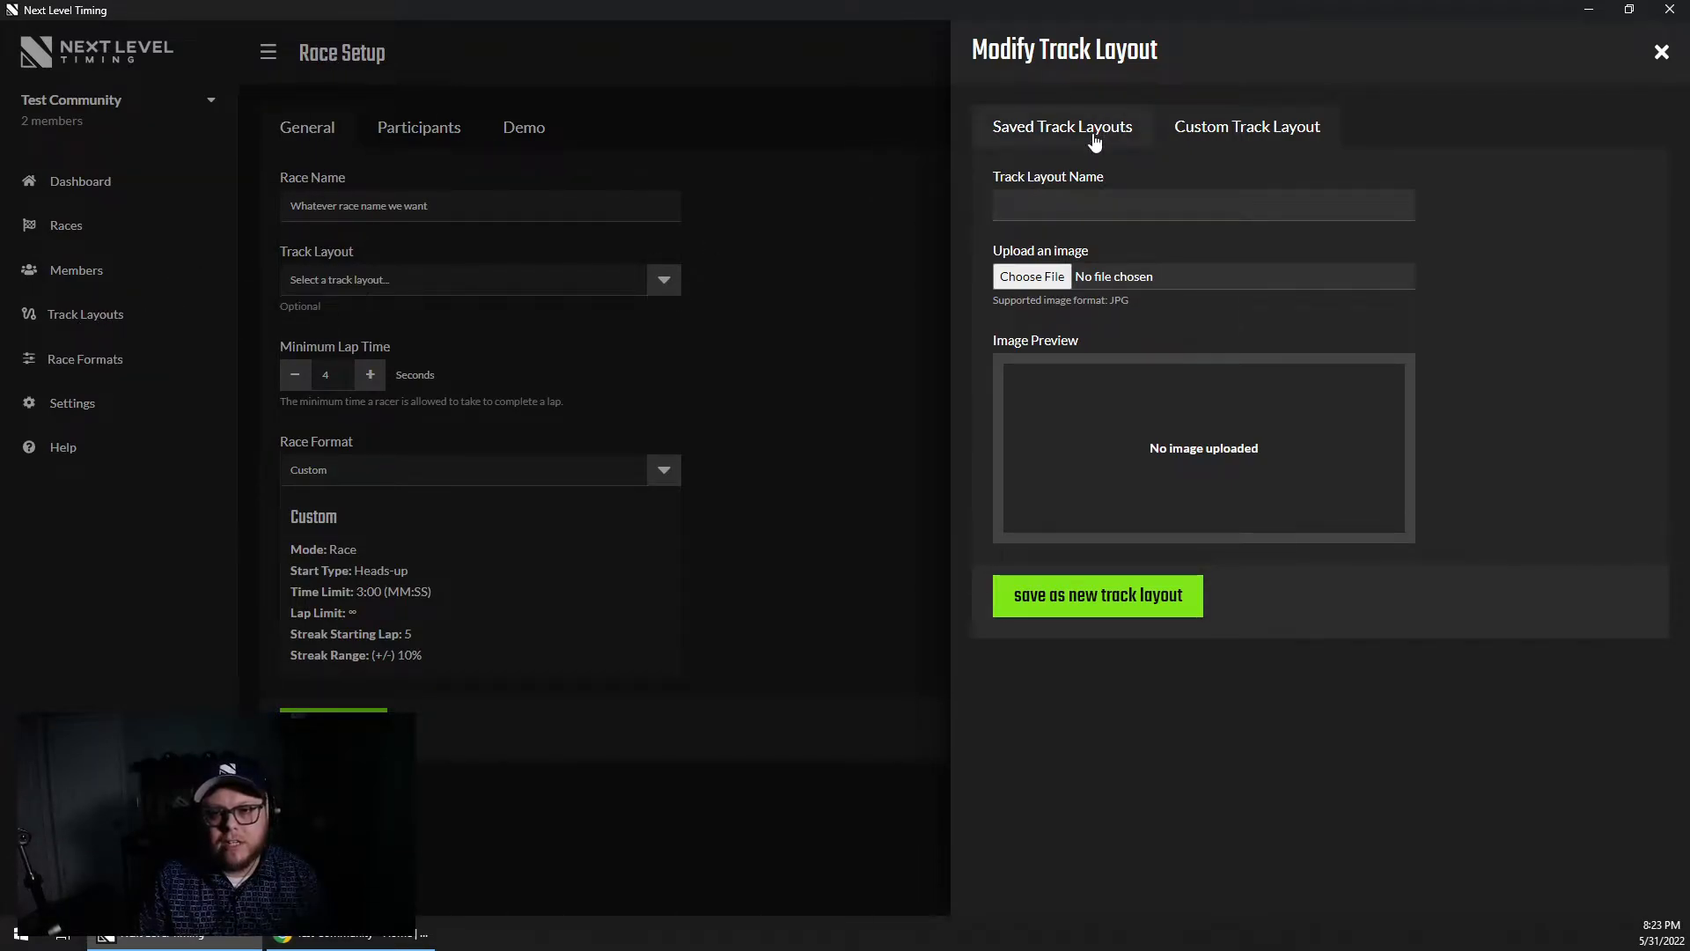
pyautogui.click(1005, 132)
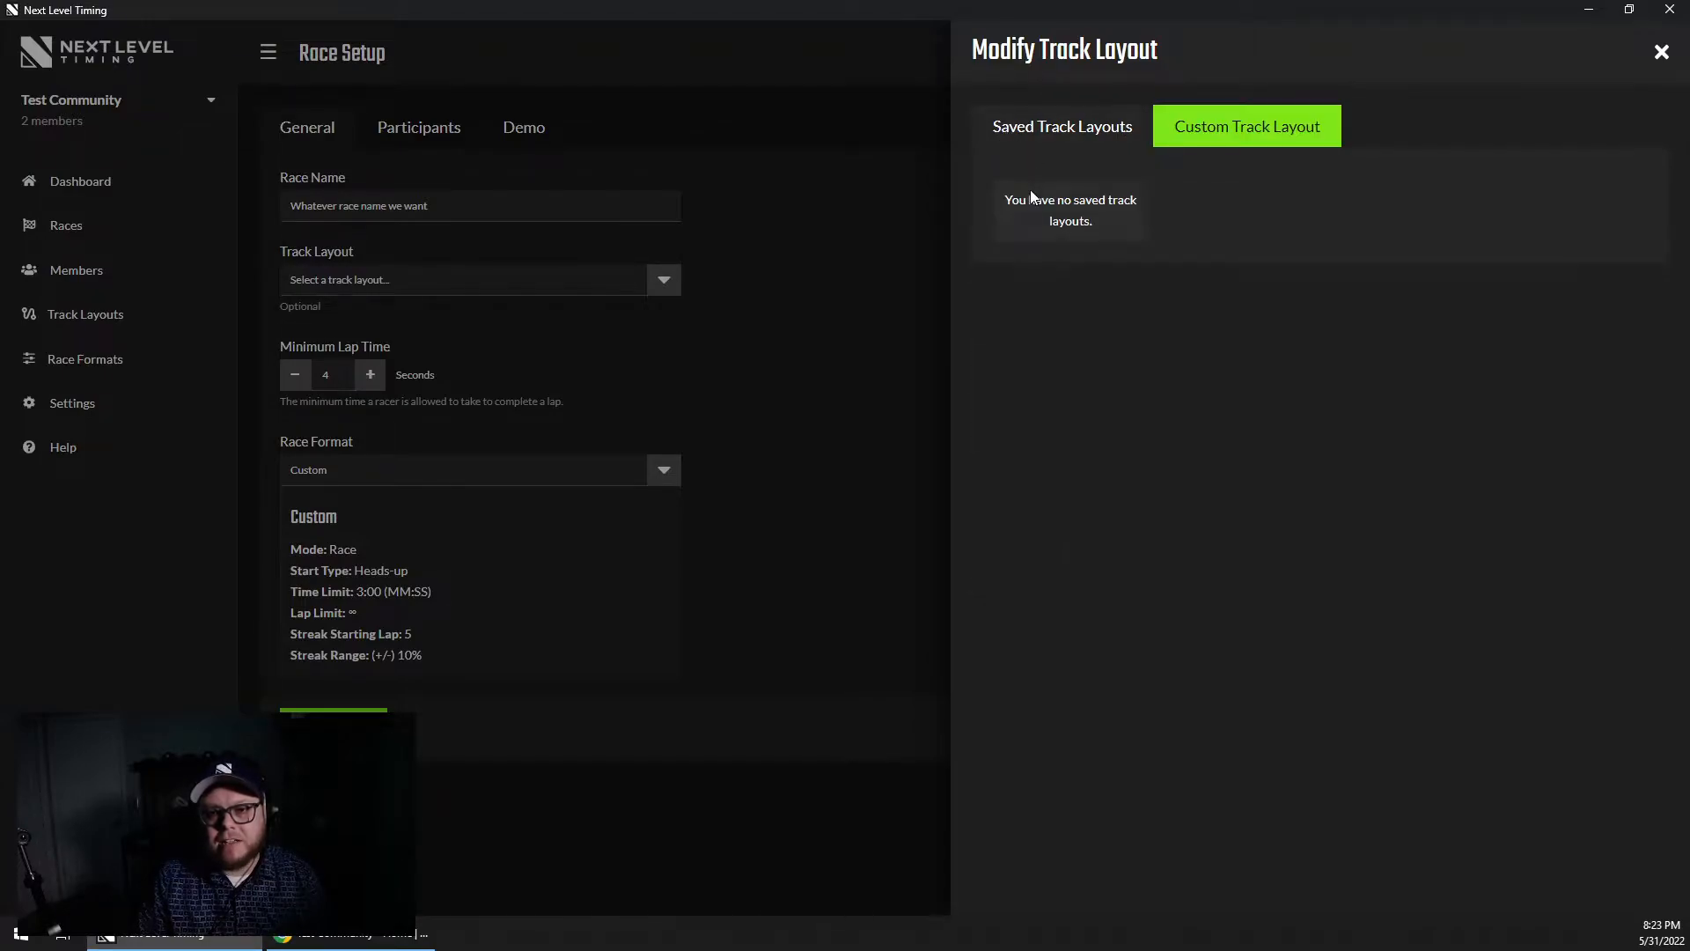
pyautogui.click(1217, 131)
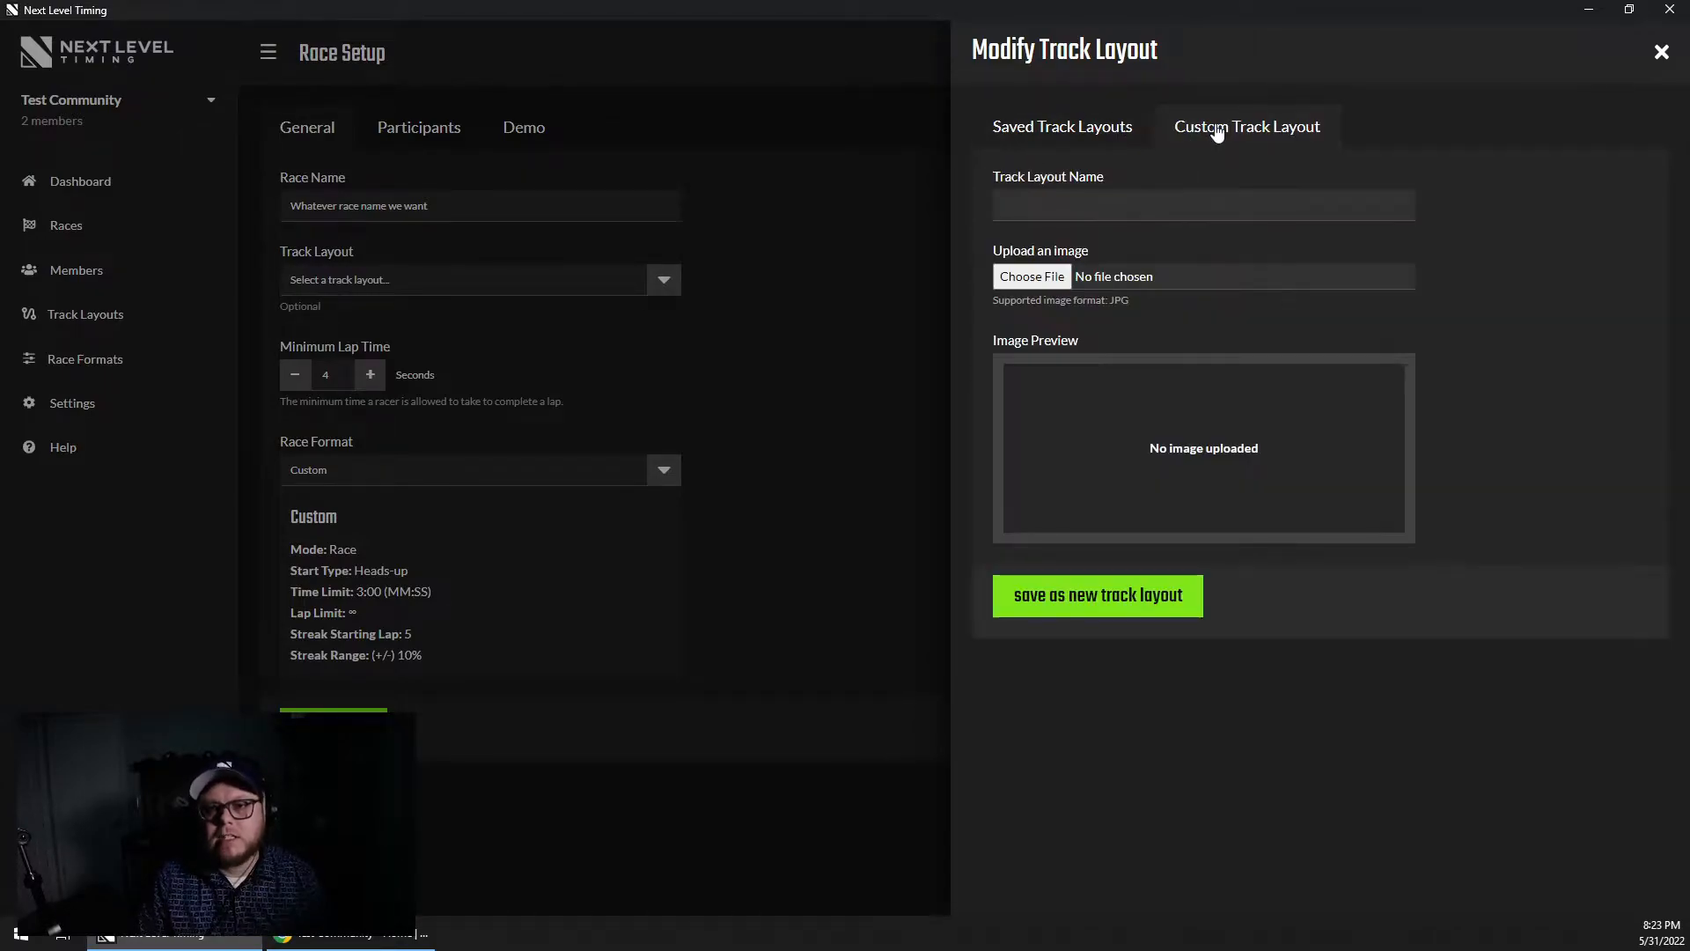
pyautogui.click(1048, 208)
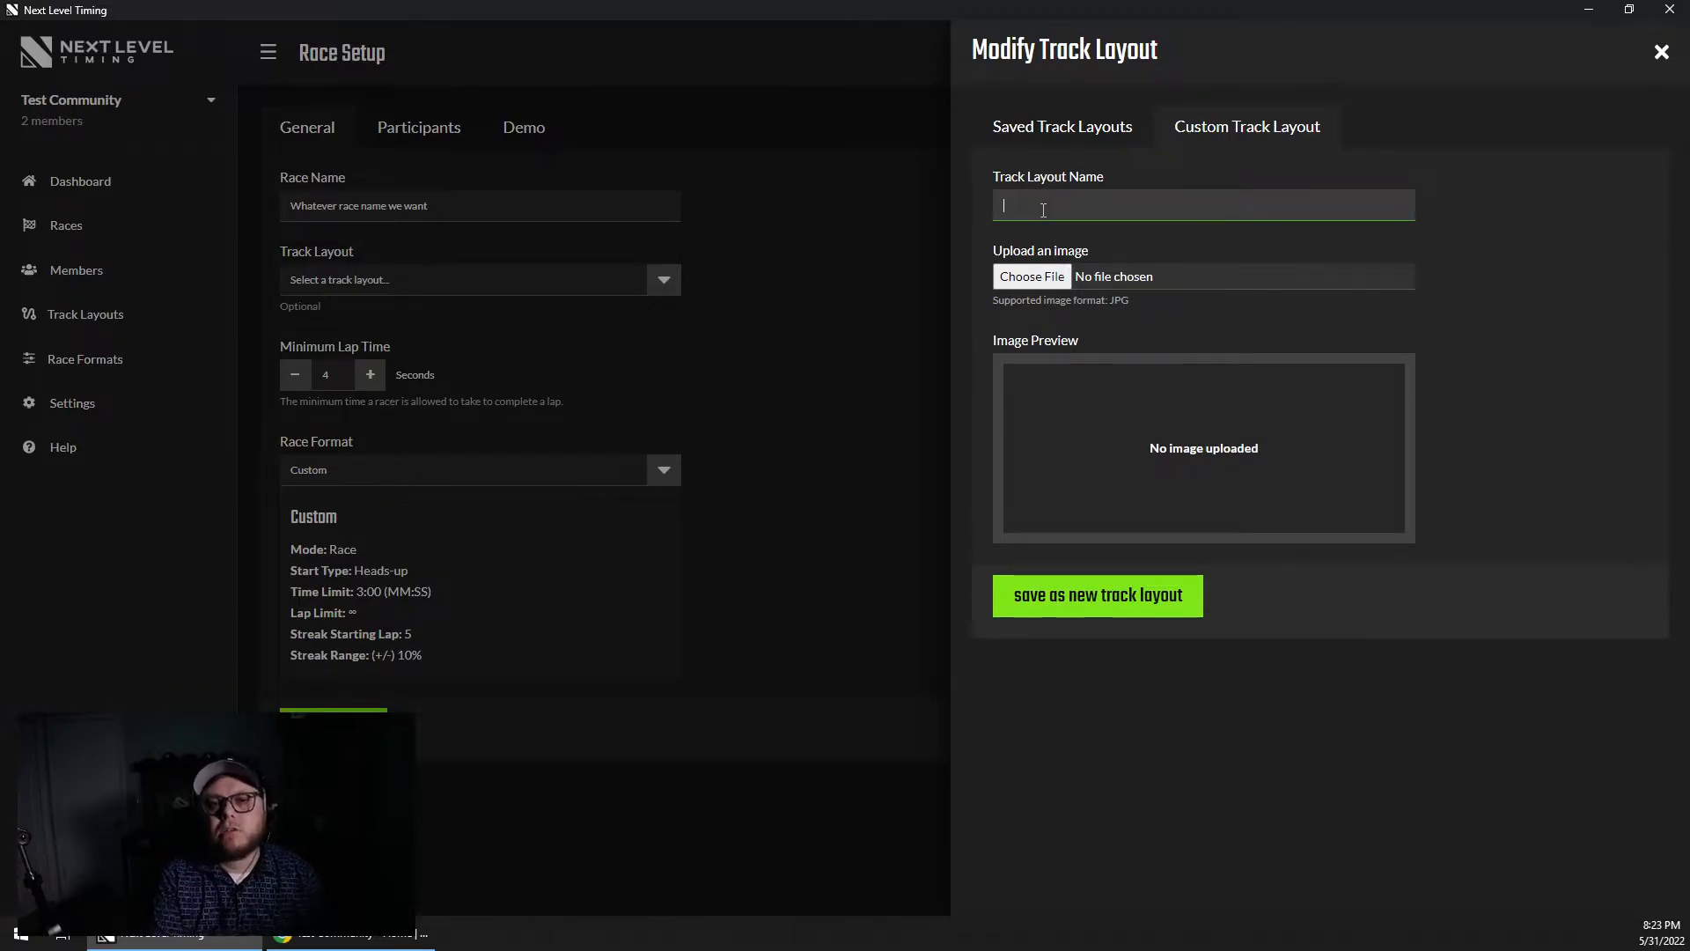
pyautogui.write('Test Track')
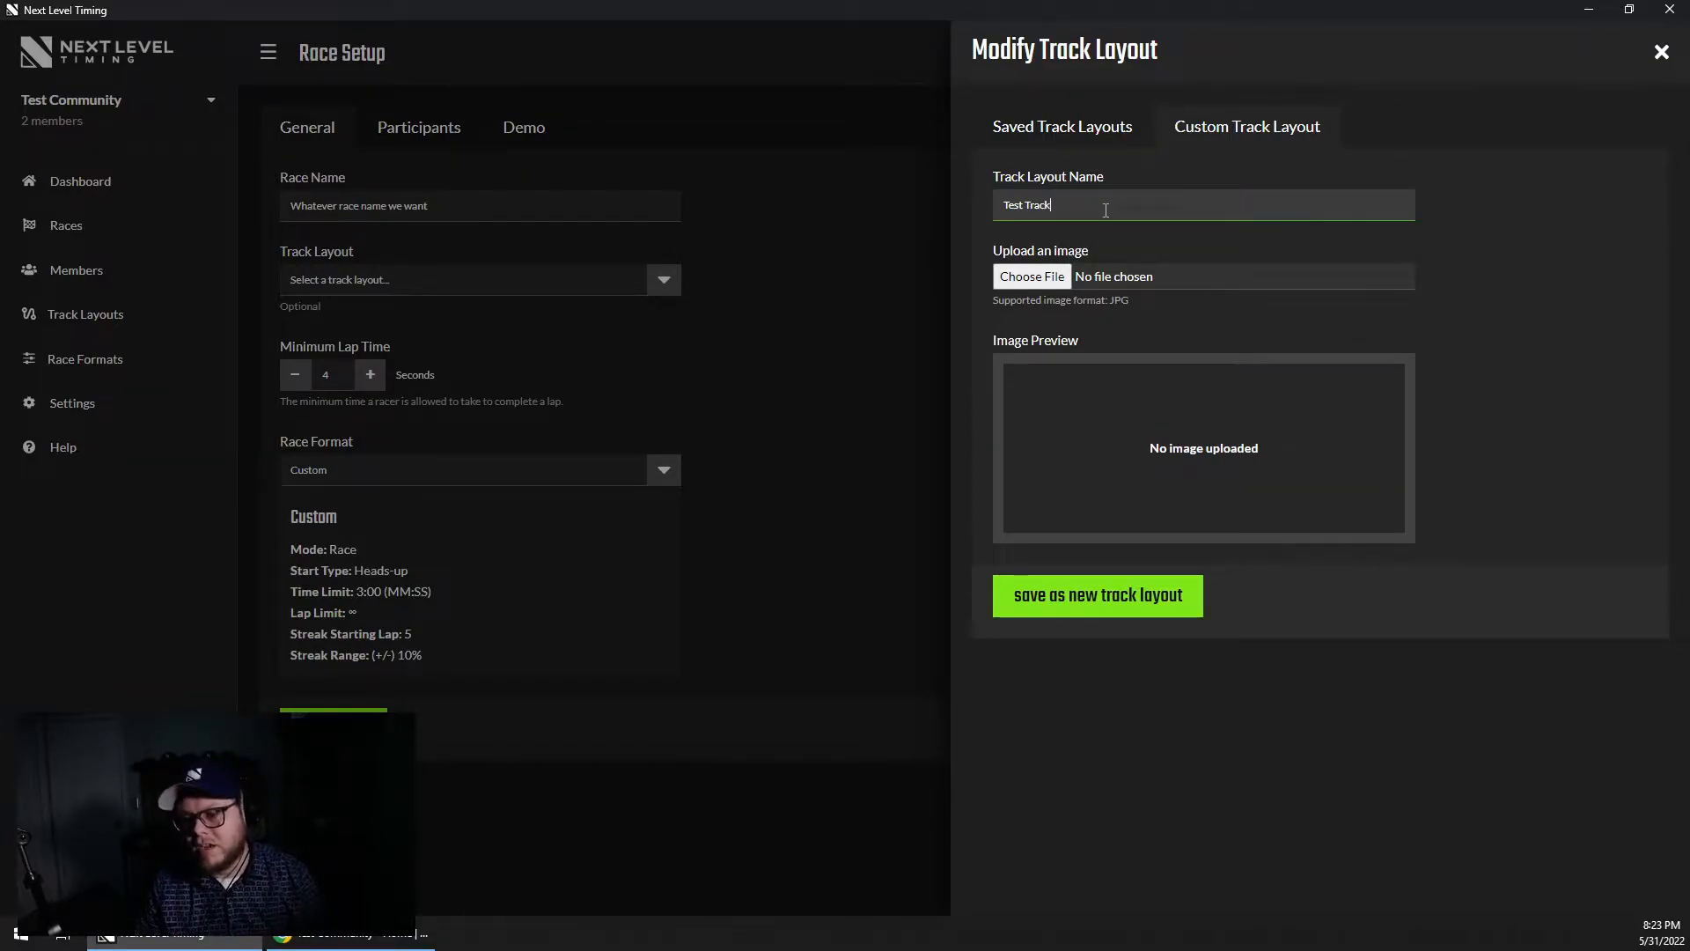
# Try to upload the 10th-scale-track image from the Track Images folder in Pictures as the layout image.
pyautogui.click(1026, 278)
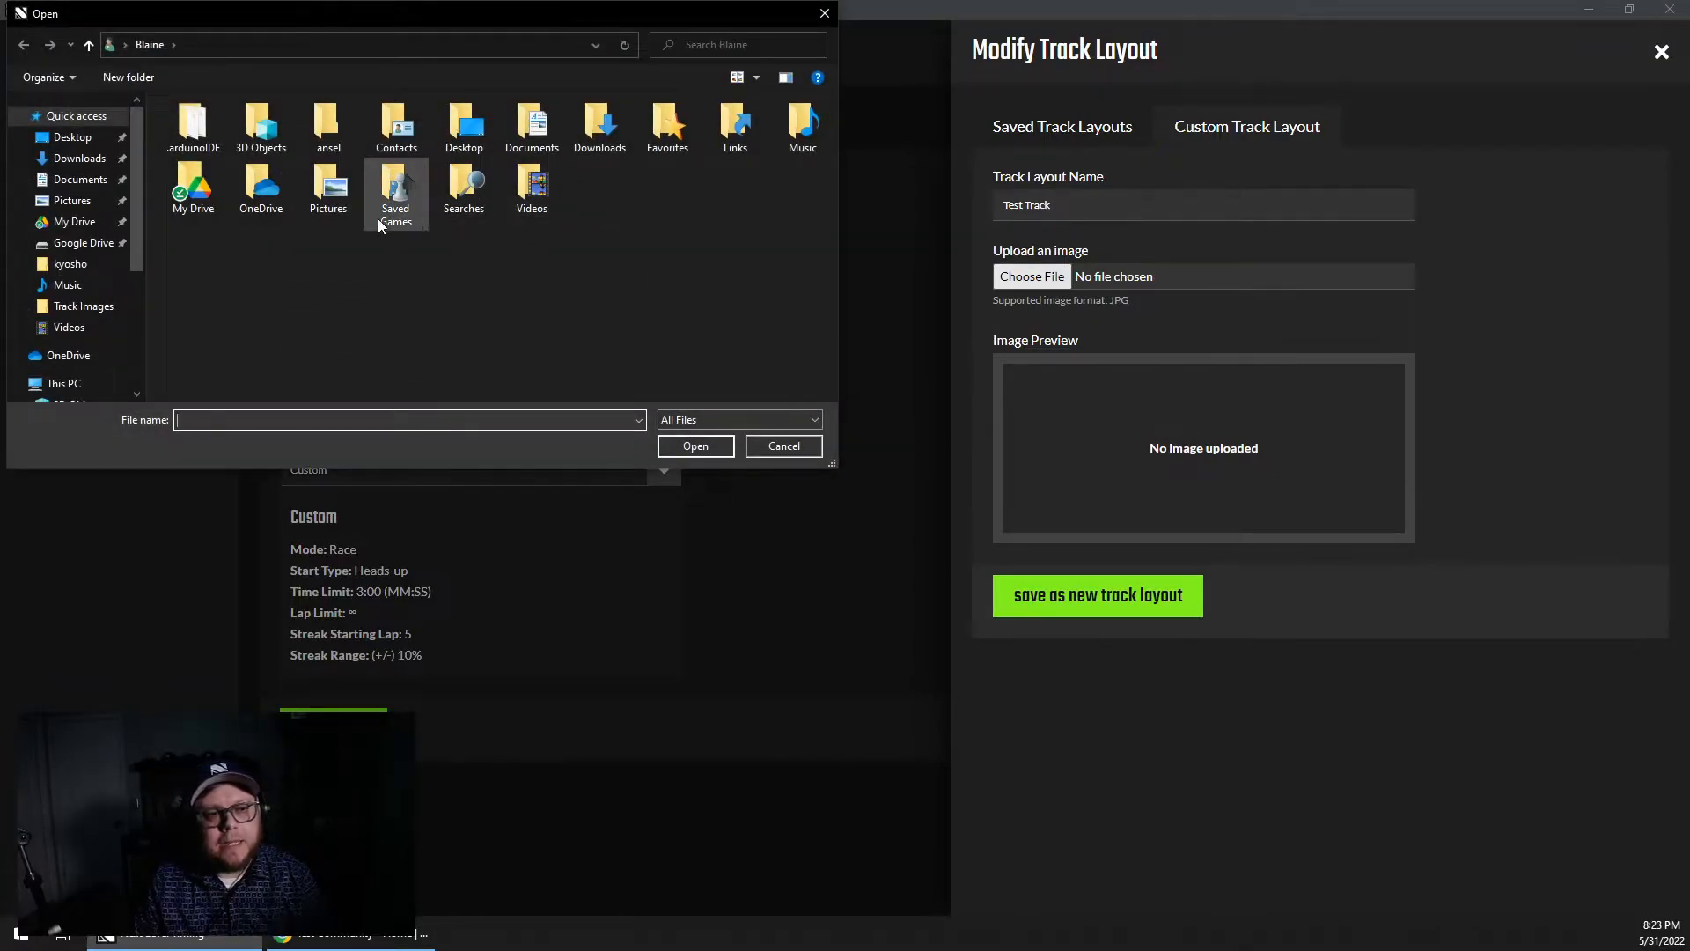
pyautogui.doubleClick(340, 192)
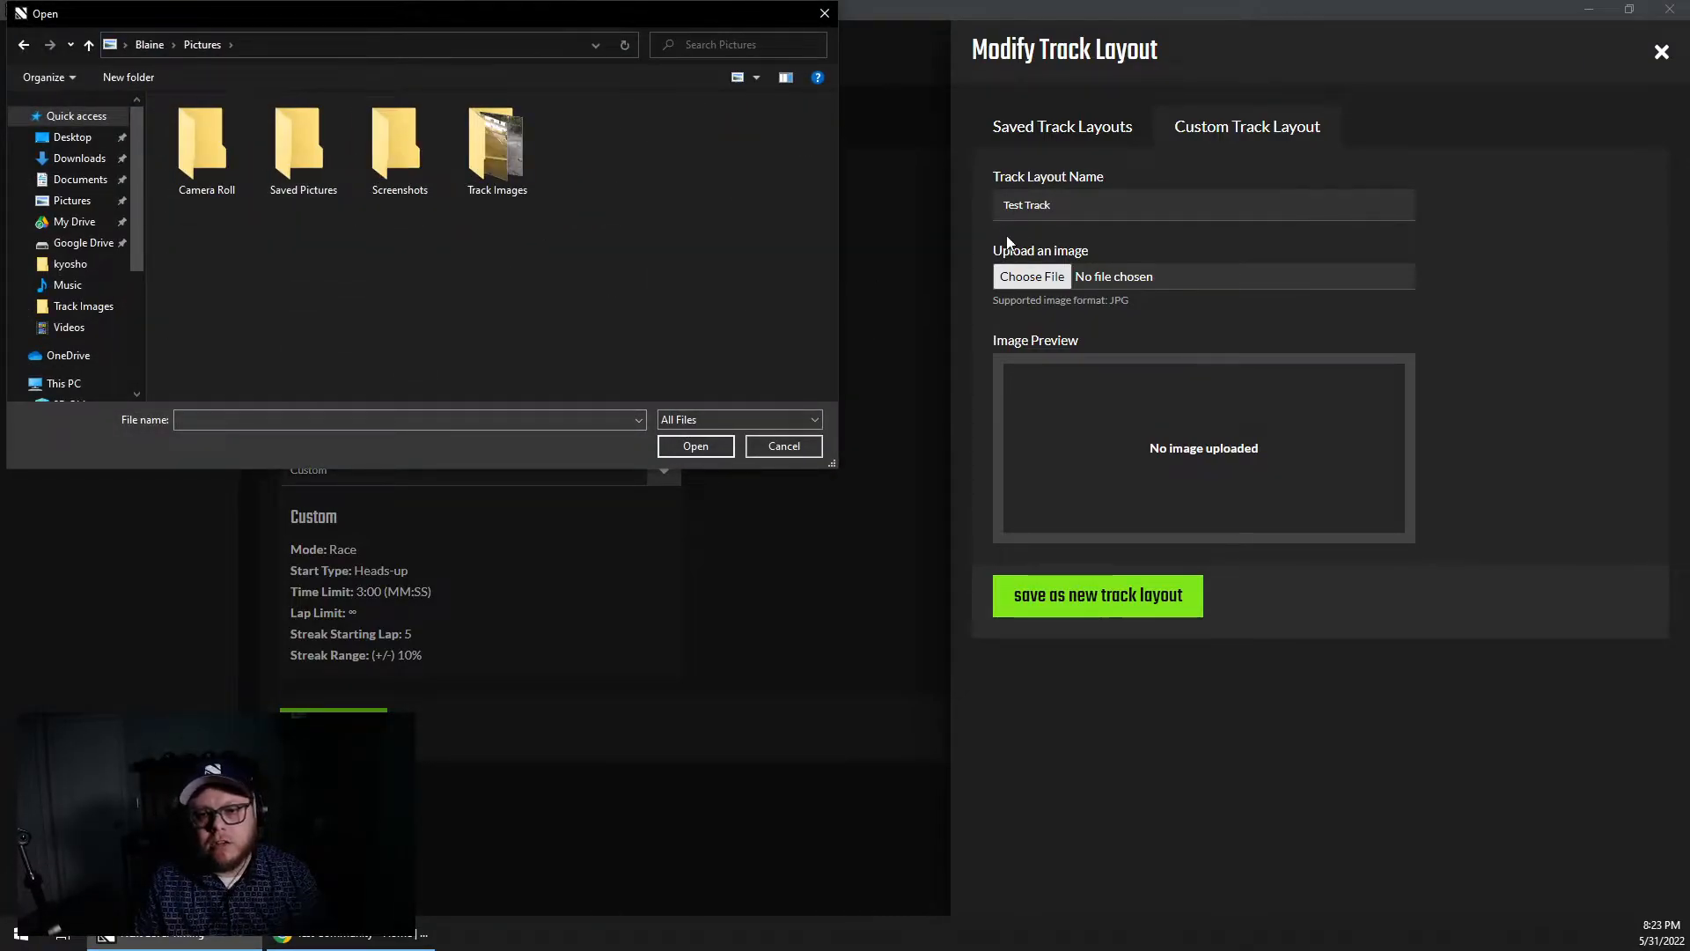
pyautogui.doubleClick(493, 156)
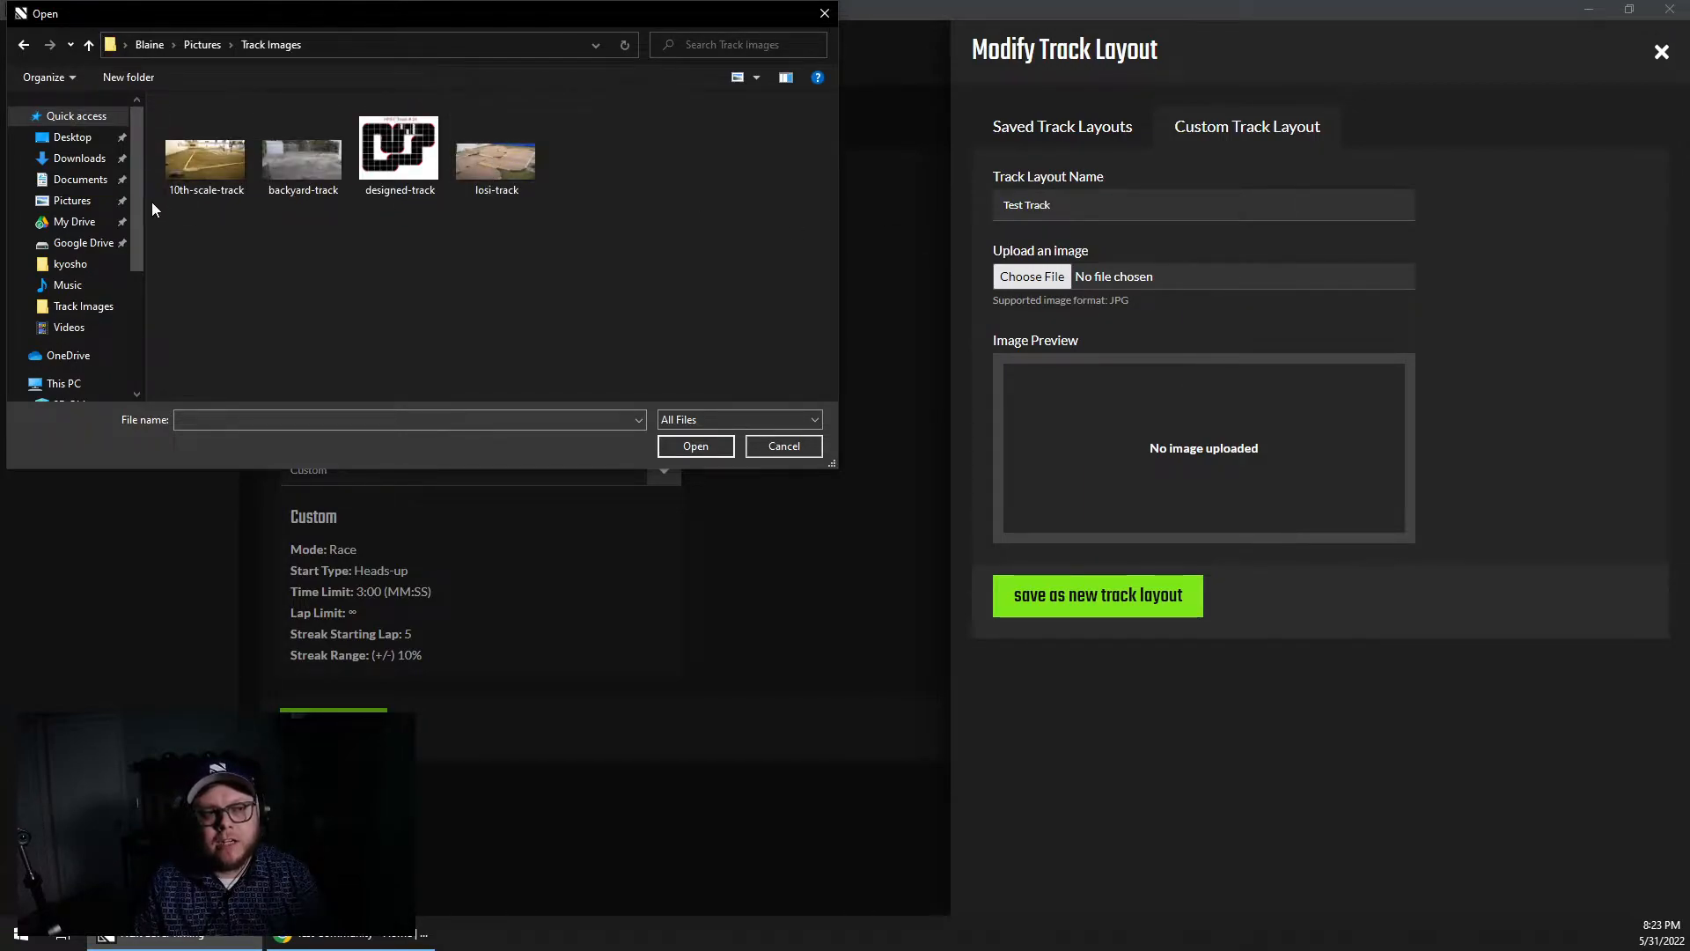
pyautogui.doubleClick(221, 158)
# Upload designed-track.jpg from the Track Images folder as the image of the Test Track layout.
pyautogui.click(1050, 352)
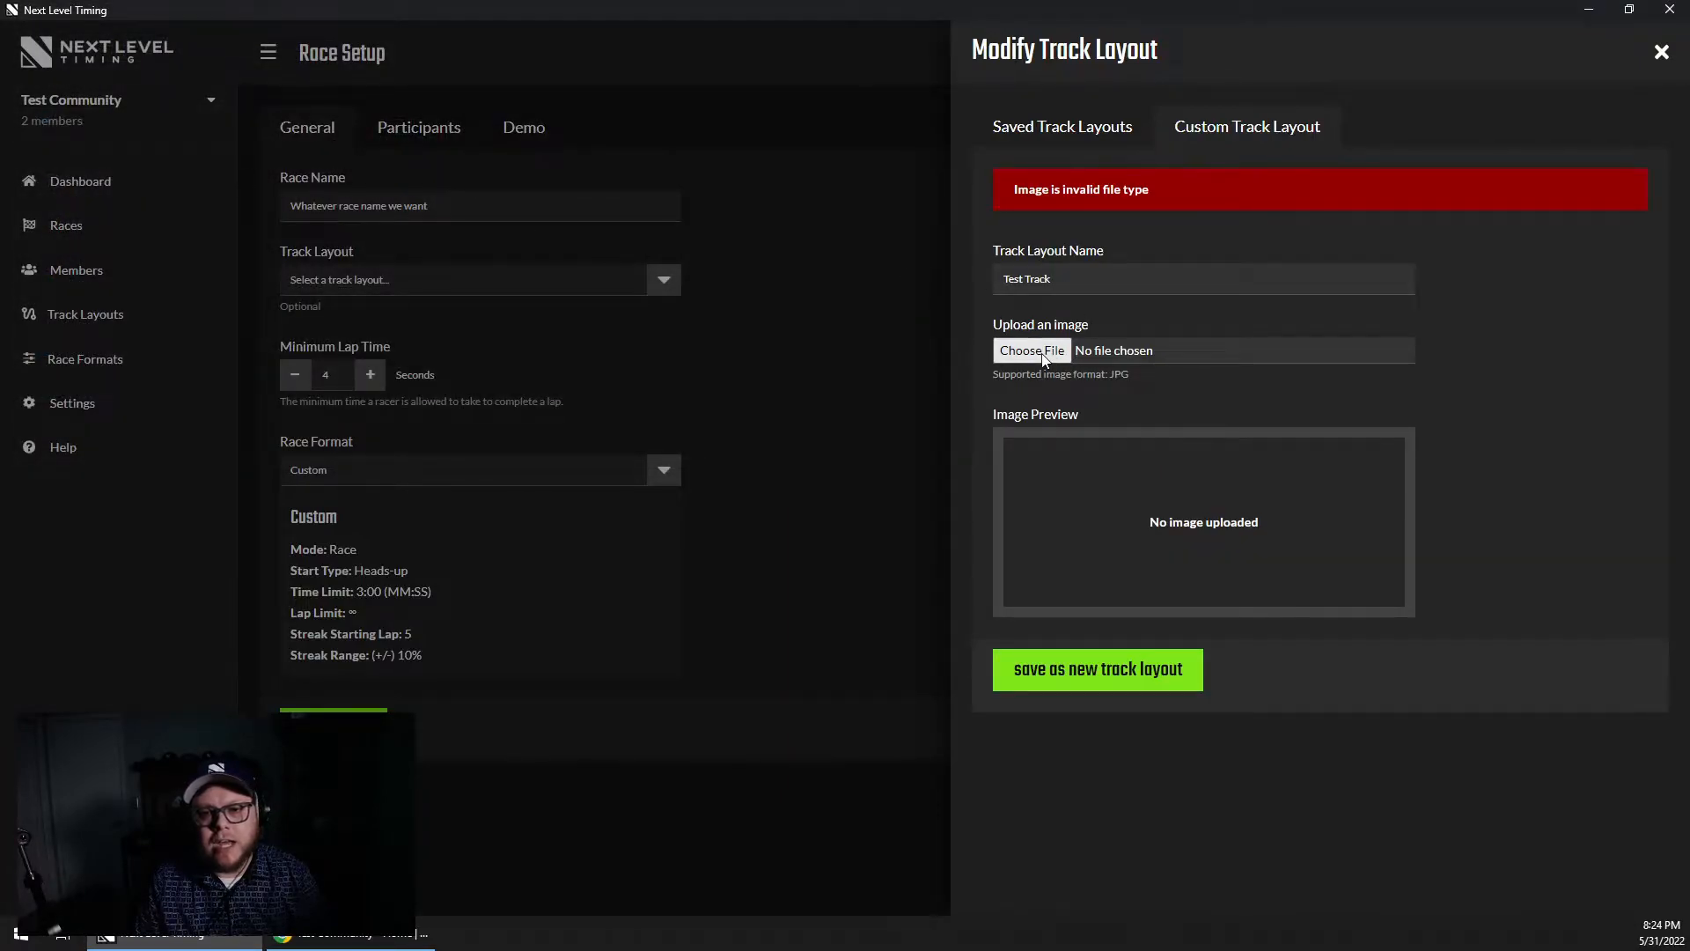
pyautogui.click(186, 160)
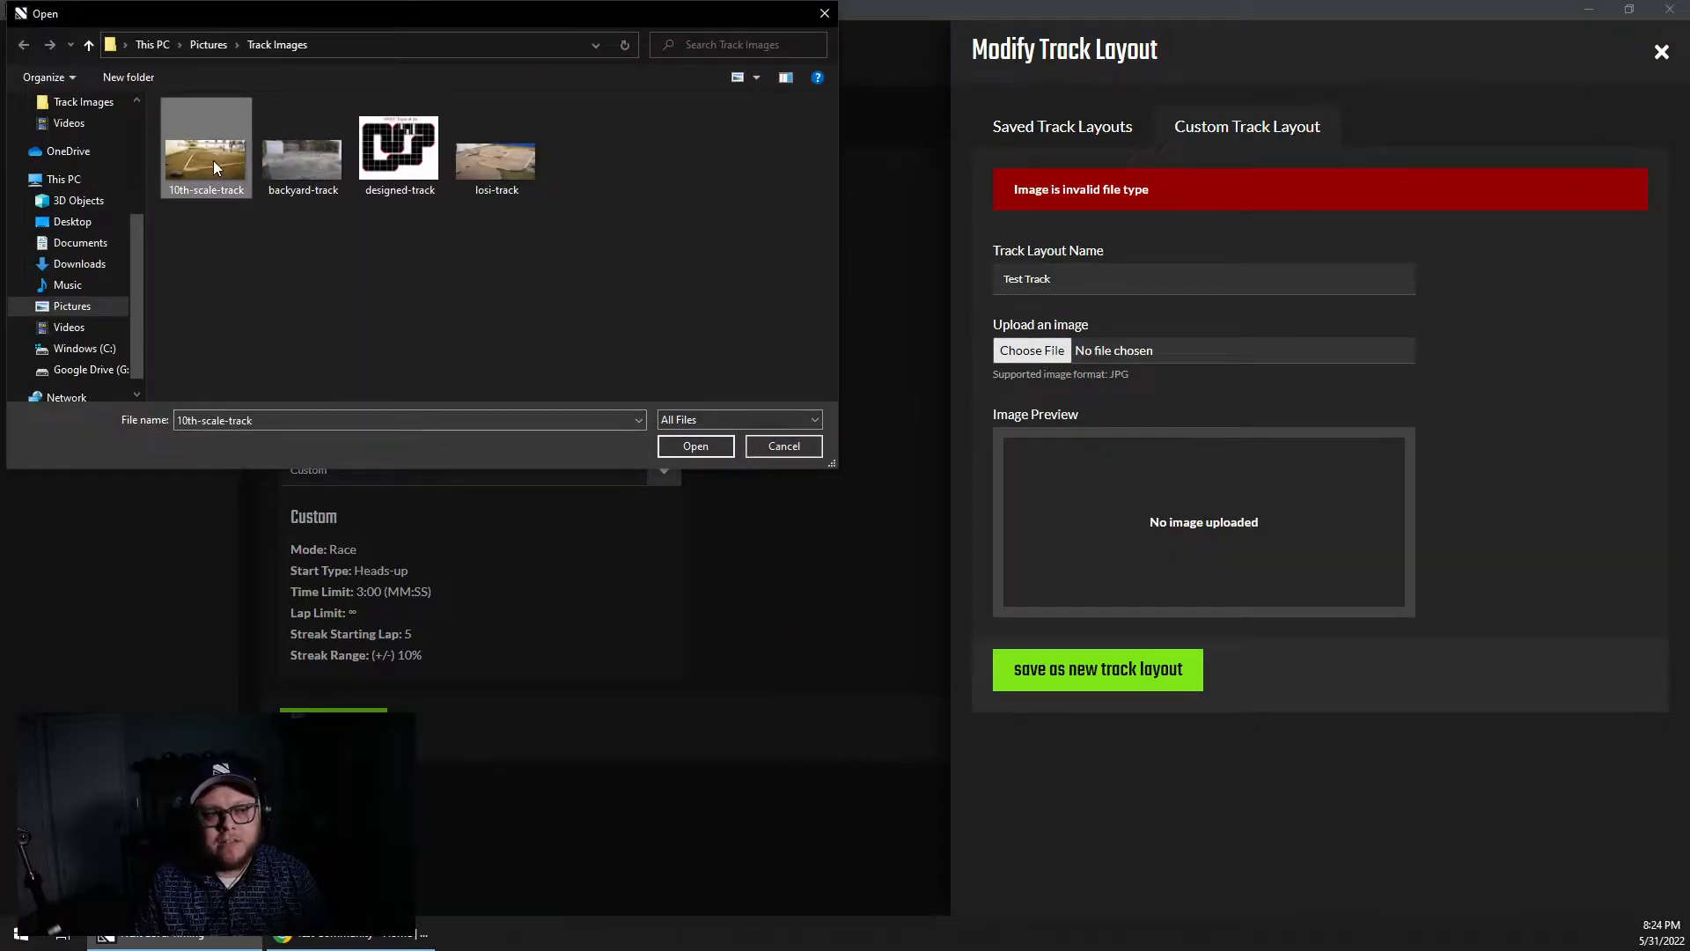
pyautogui.rightClick(238, 161)
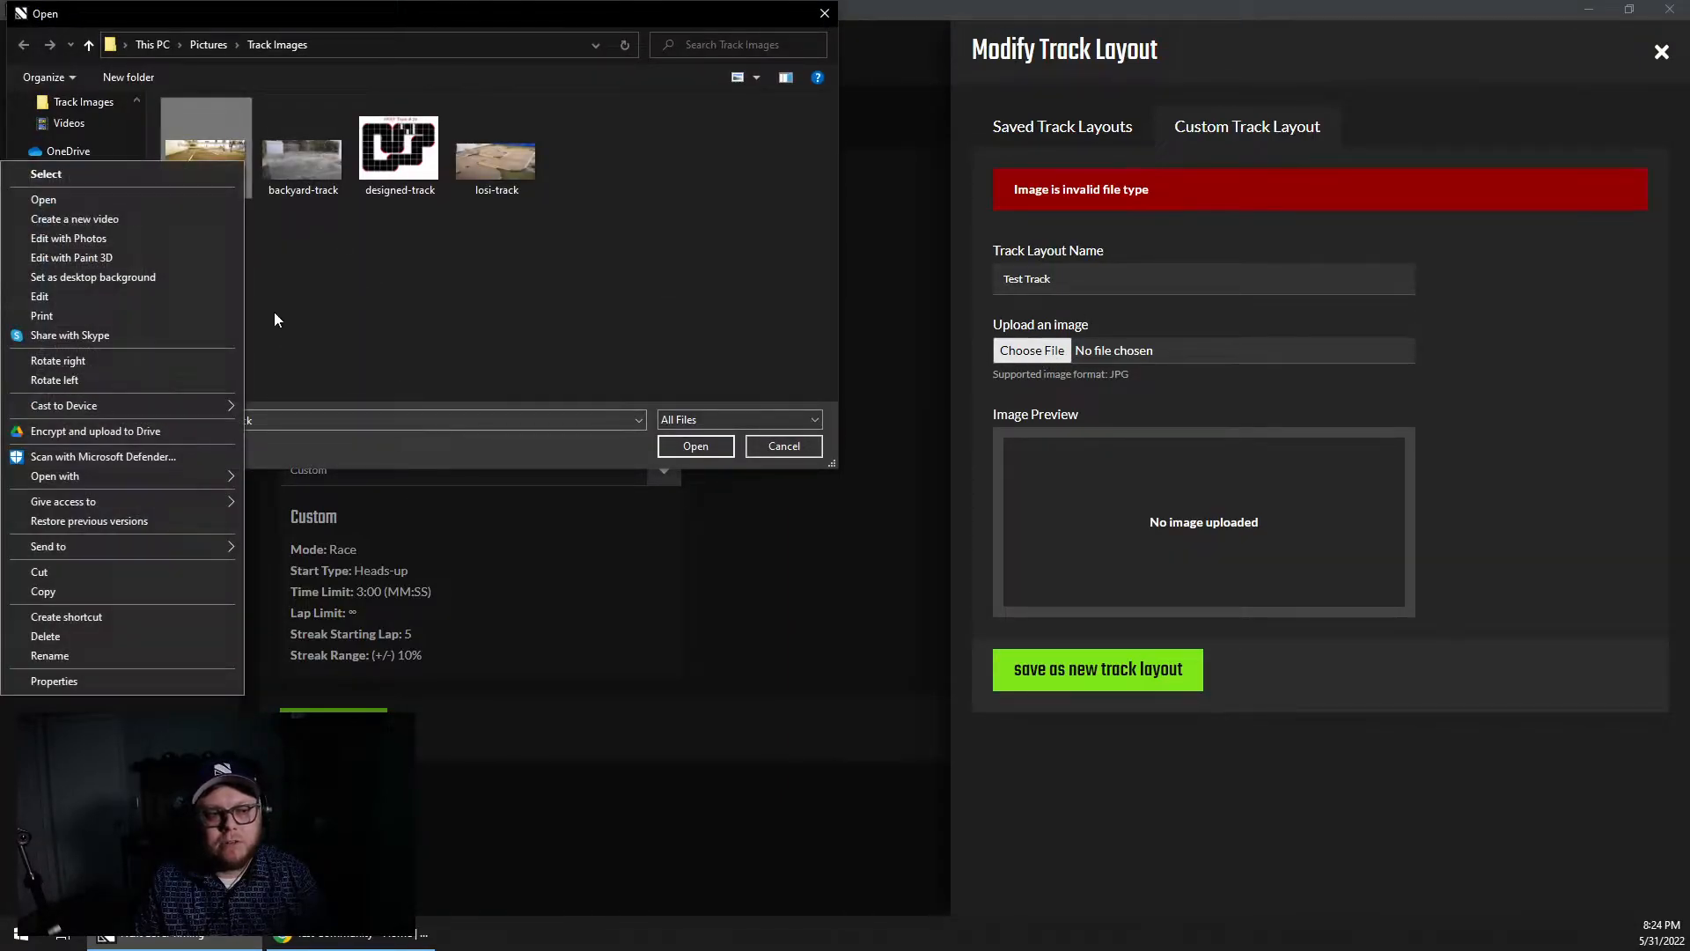
pyautogui.click(335, 273)
pyautogui.click(400, 152)
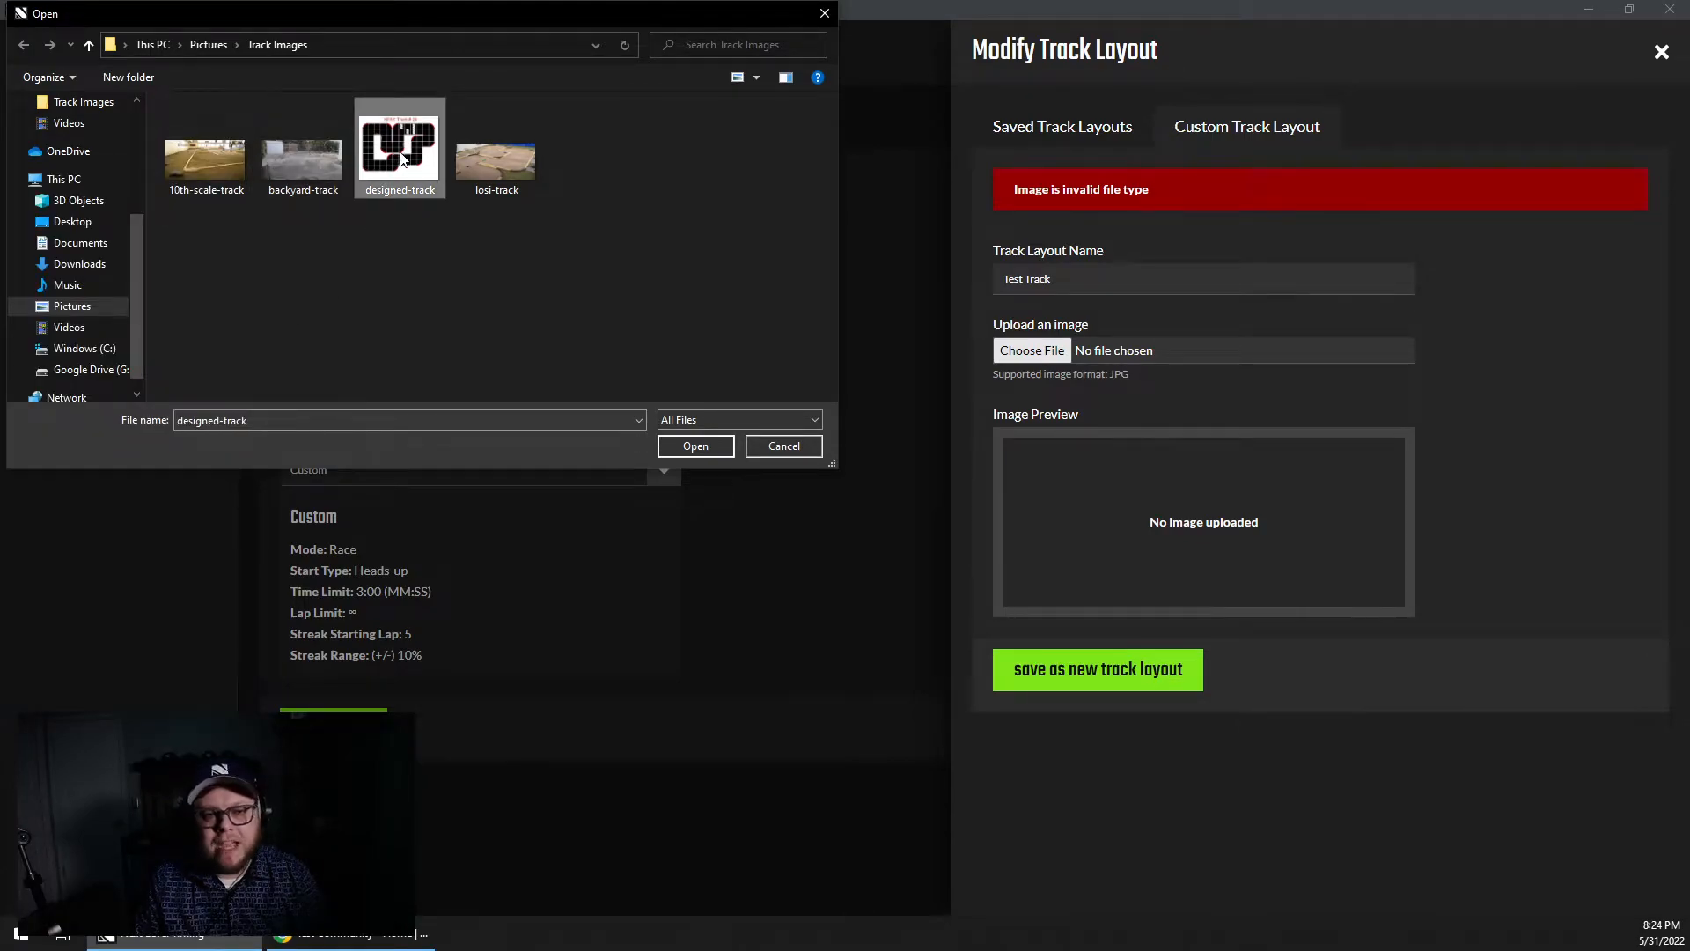
pyautogui.doubleClick(399, 152)
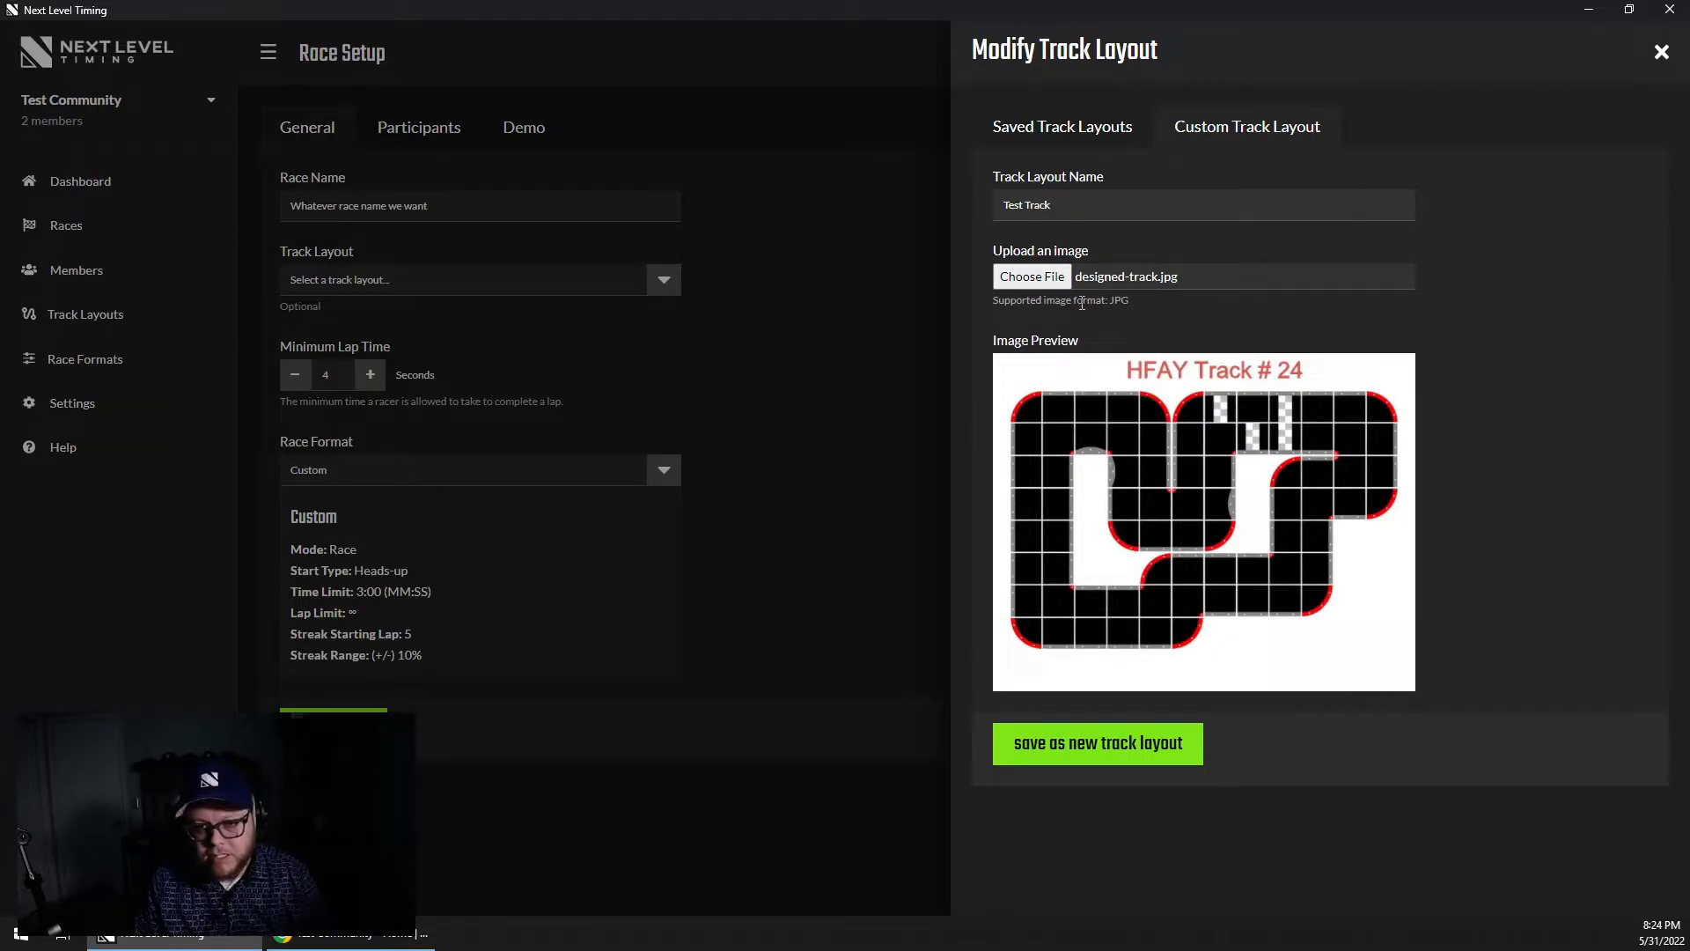
# Replace the layout image with losi-track.jpg and save it as a new track layout.
pyautogui.click(1032, 276)
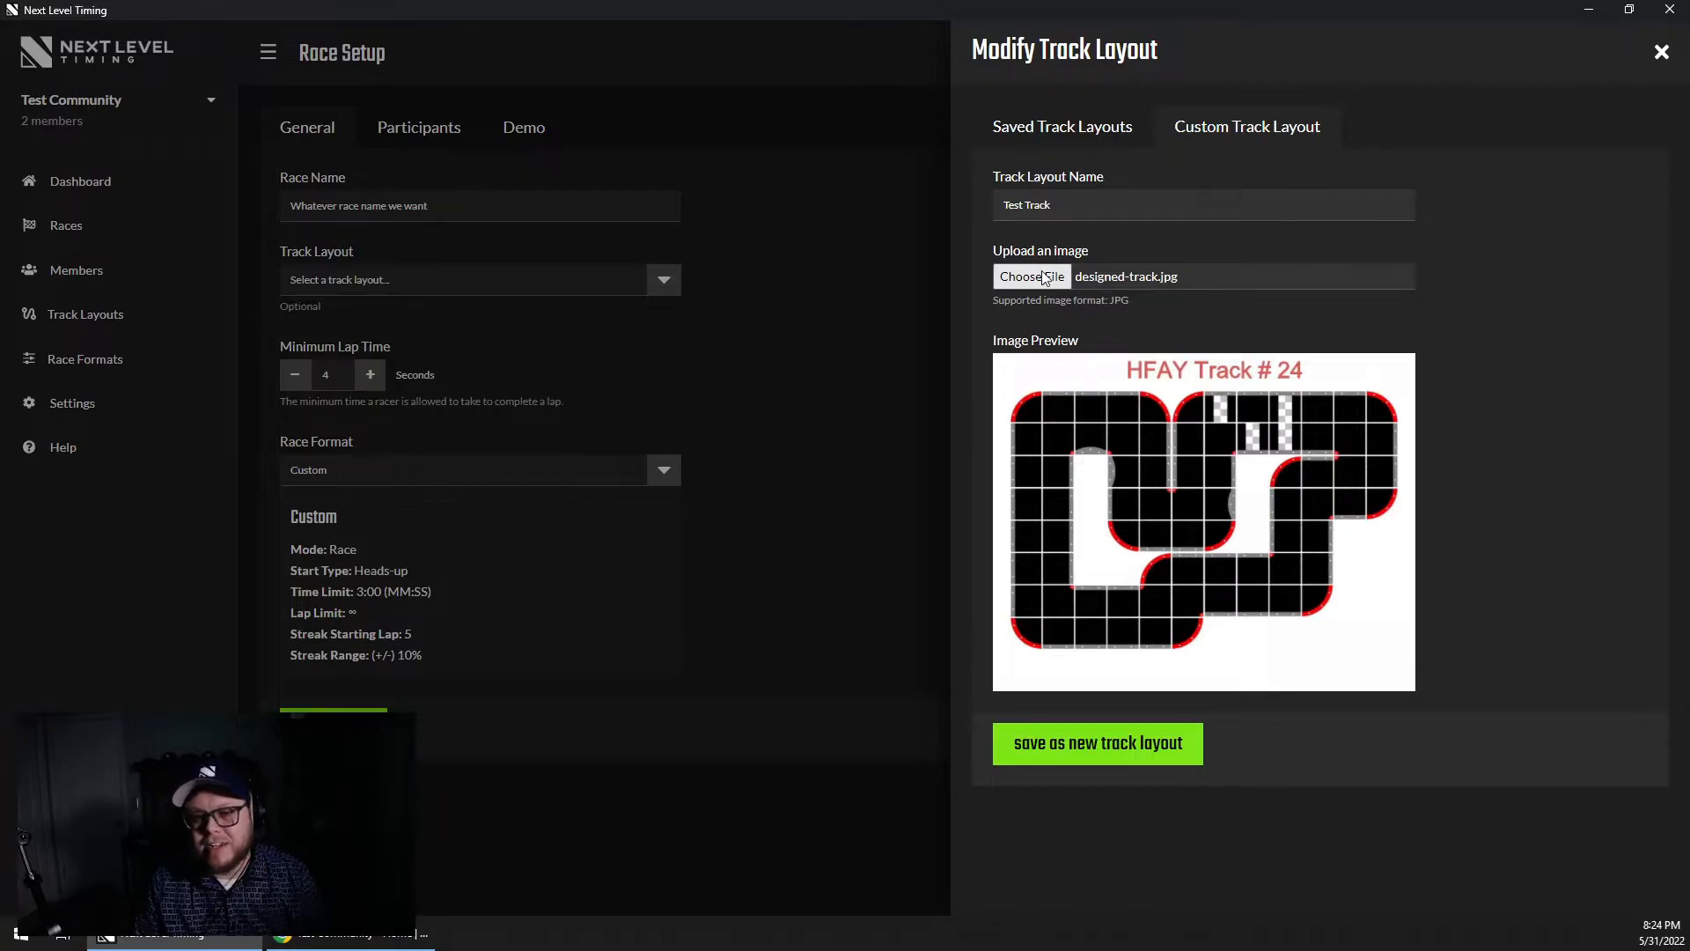
pyautogui.click(498, 150)
pyautogui.doubleClick(534, 140)
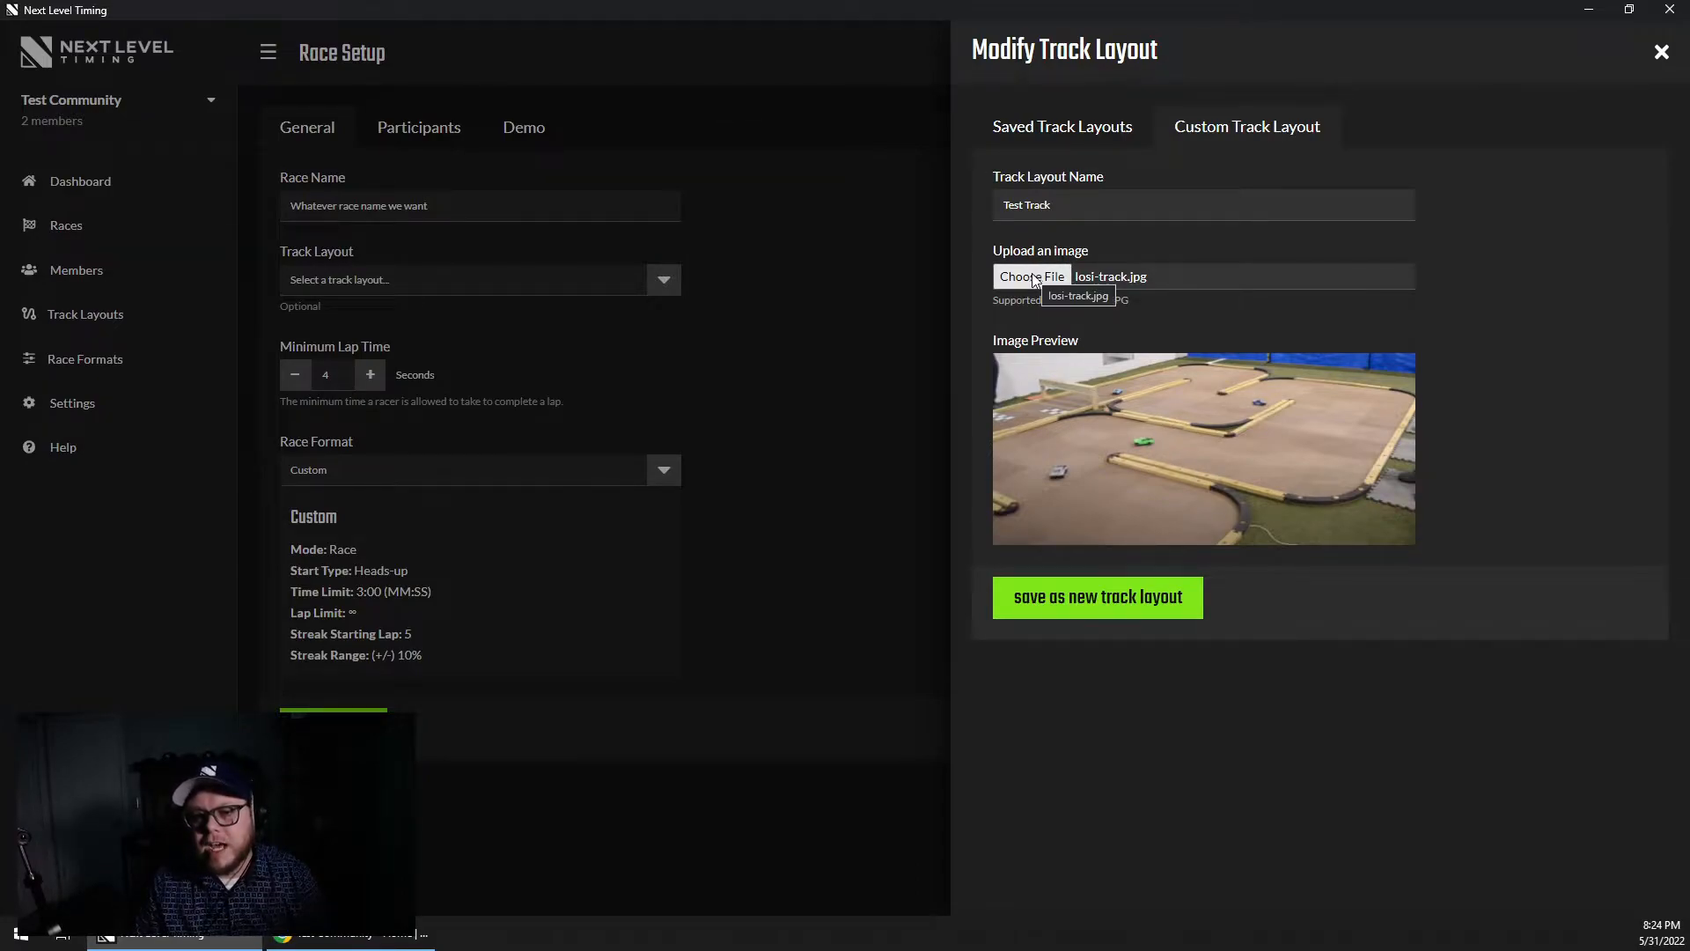
pyautogui.click(1126, 614)
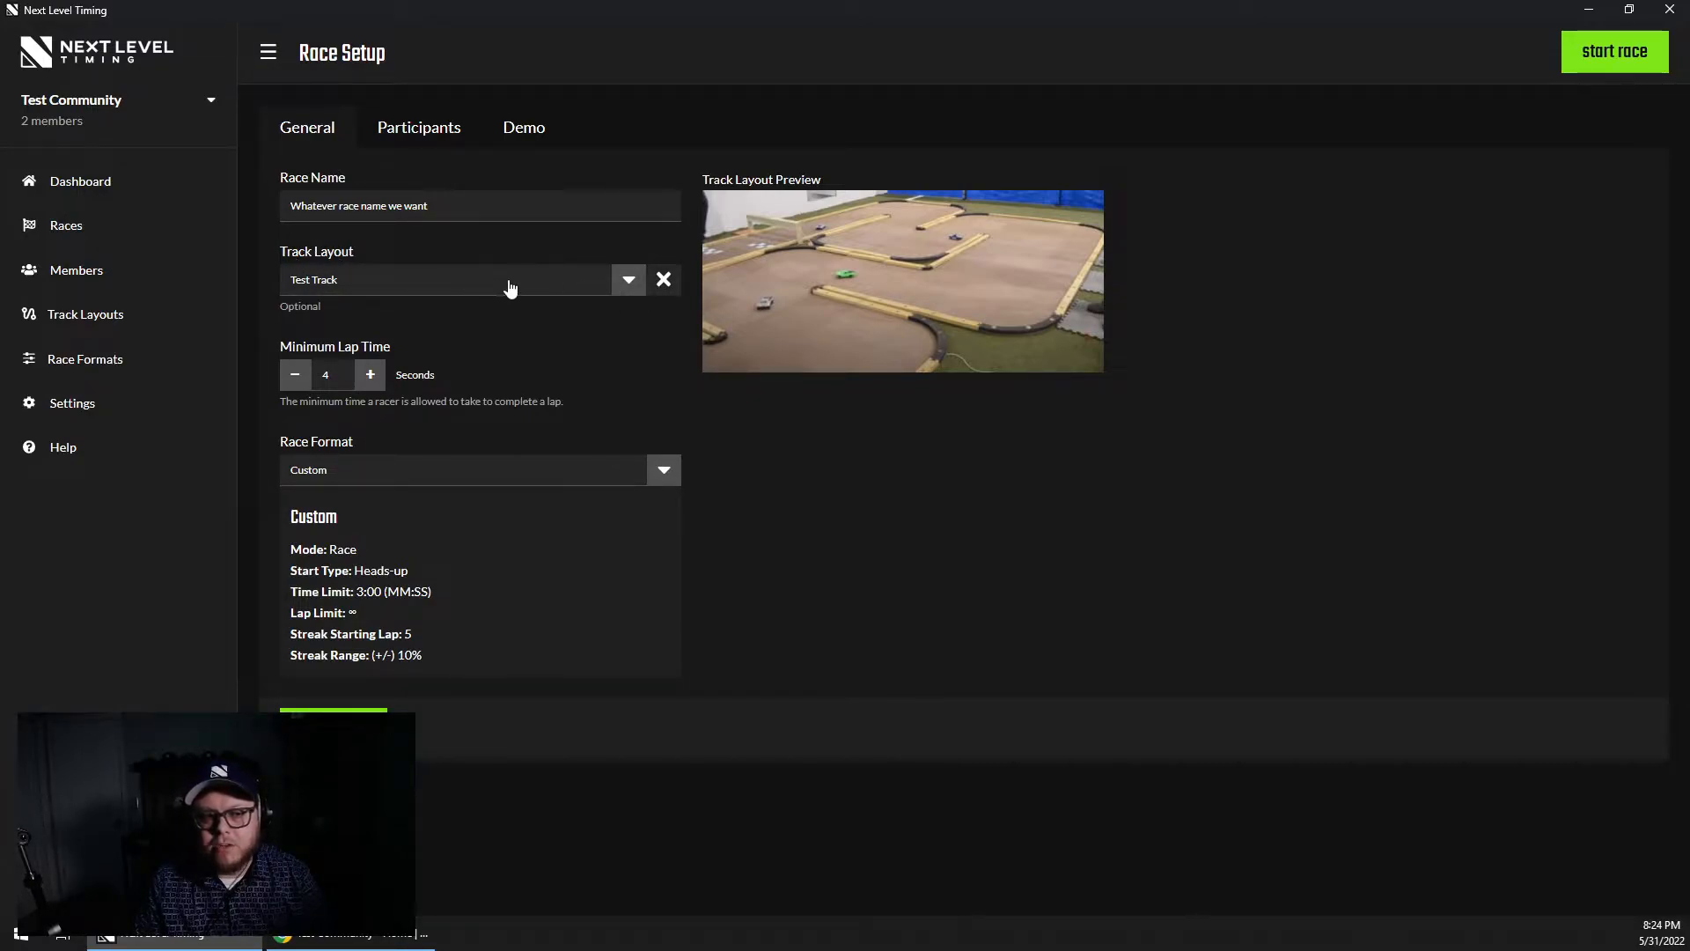
# Clear the race's track layout and select Test Track again from the saved track layouts.
pyautogui.click(665, 282)
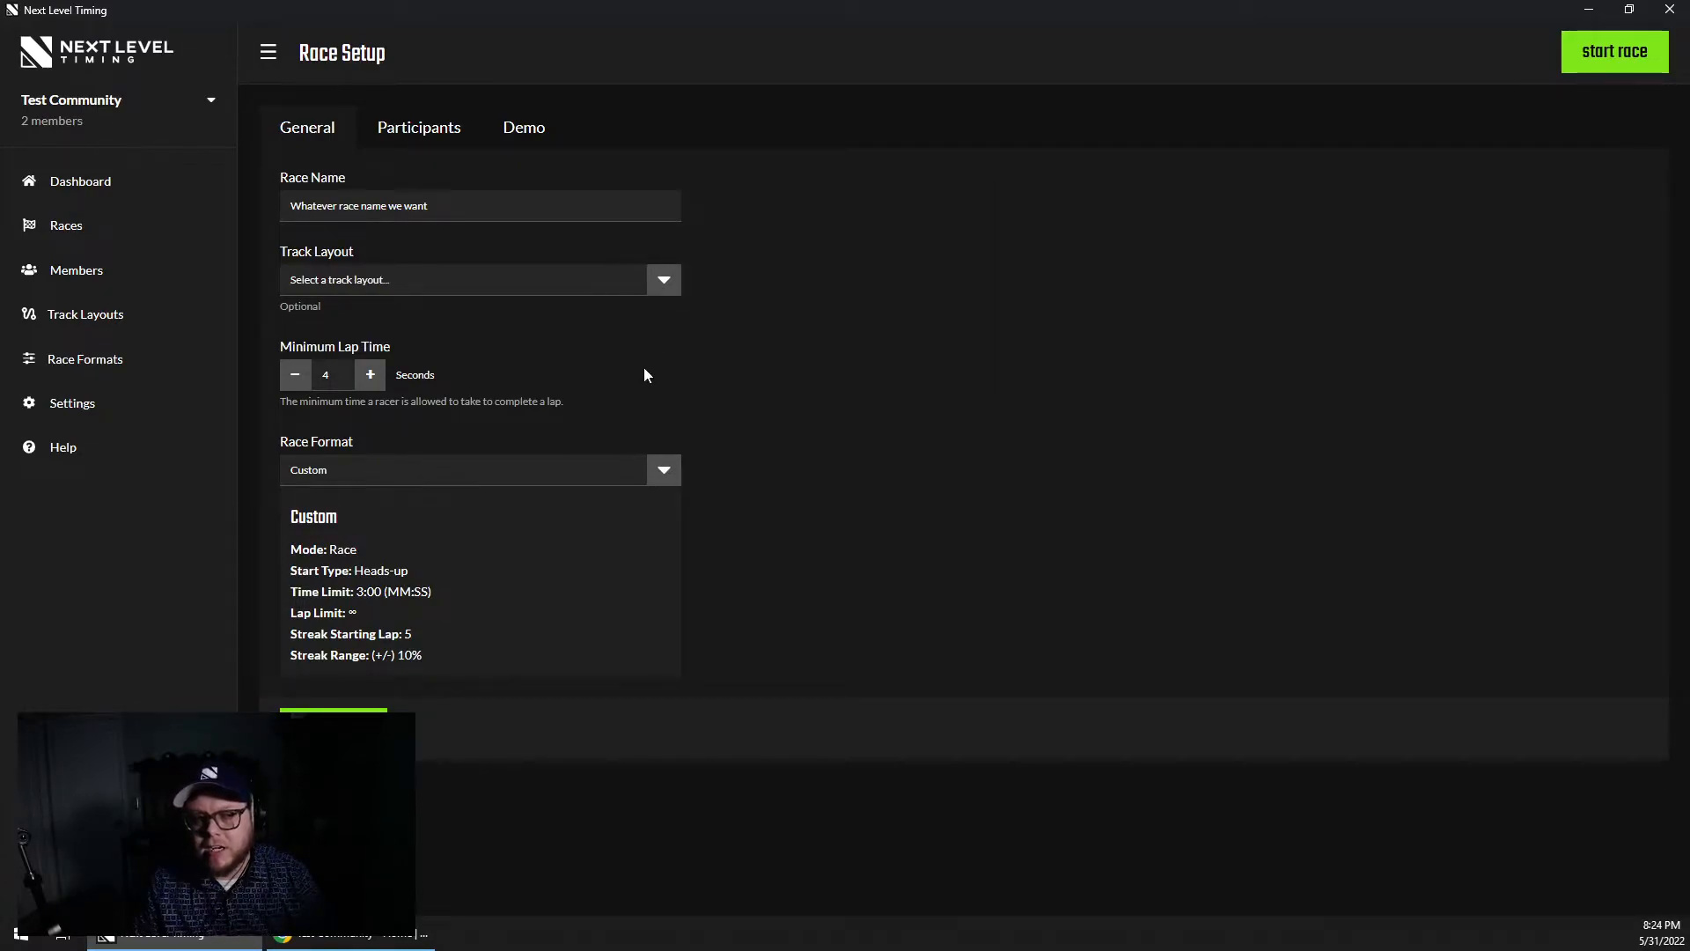
pyautogui.click(517, 282)
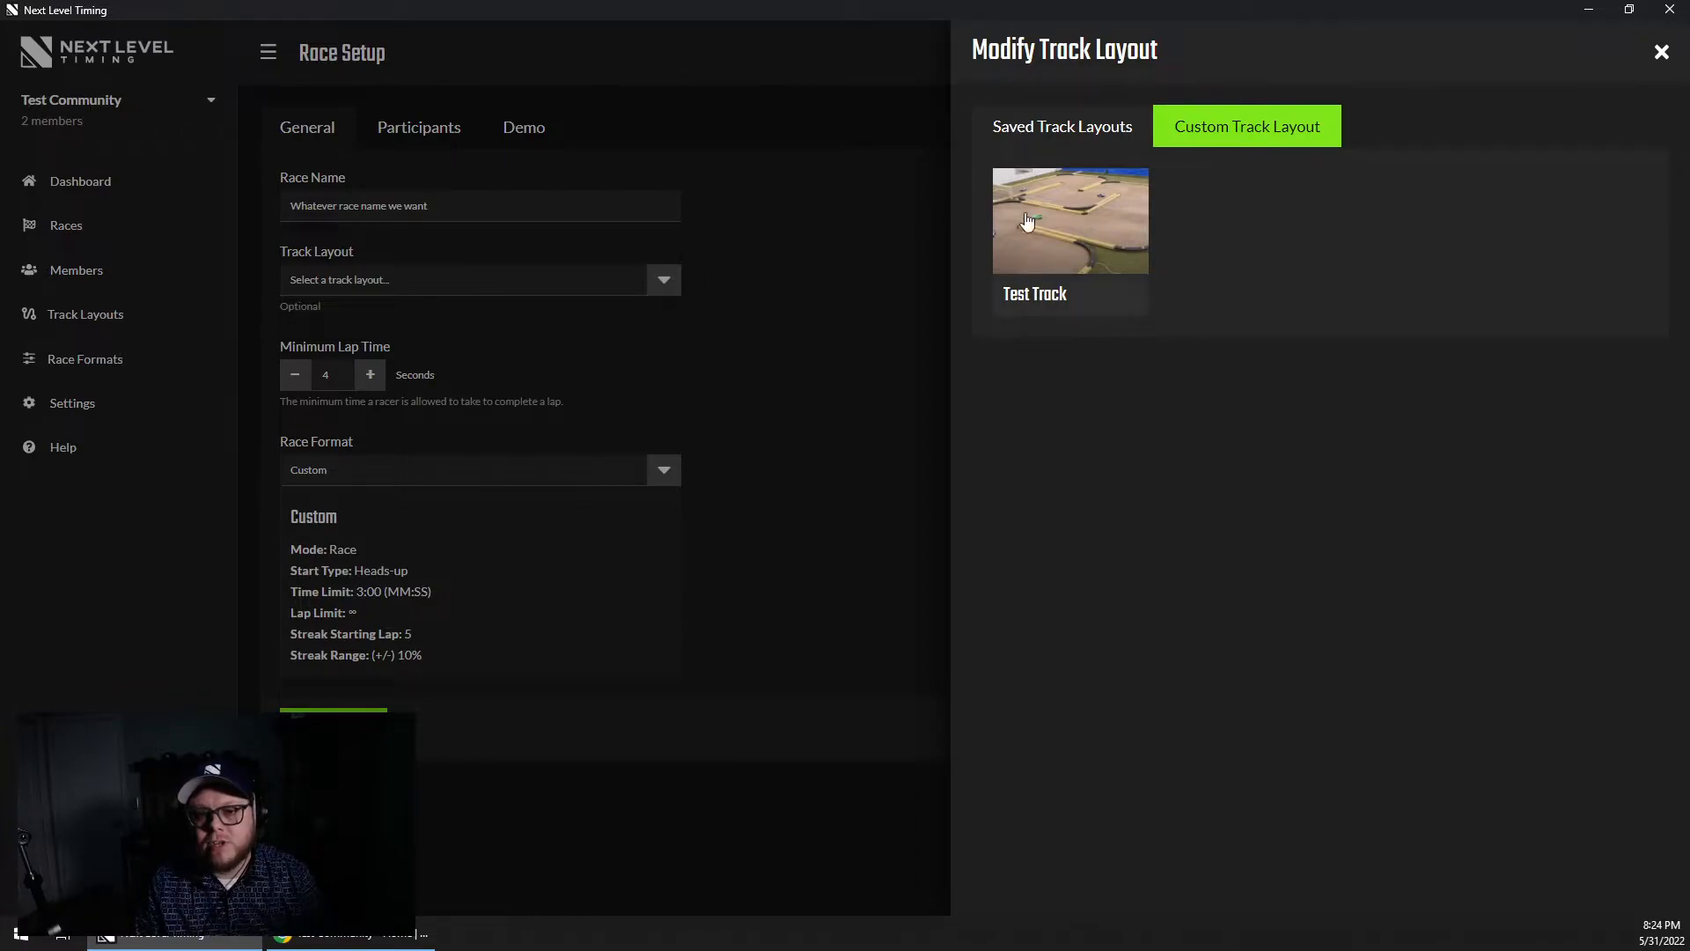
pyautogui.click(1041, 302)
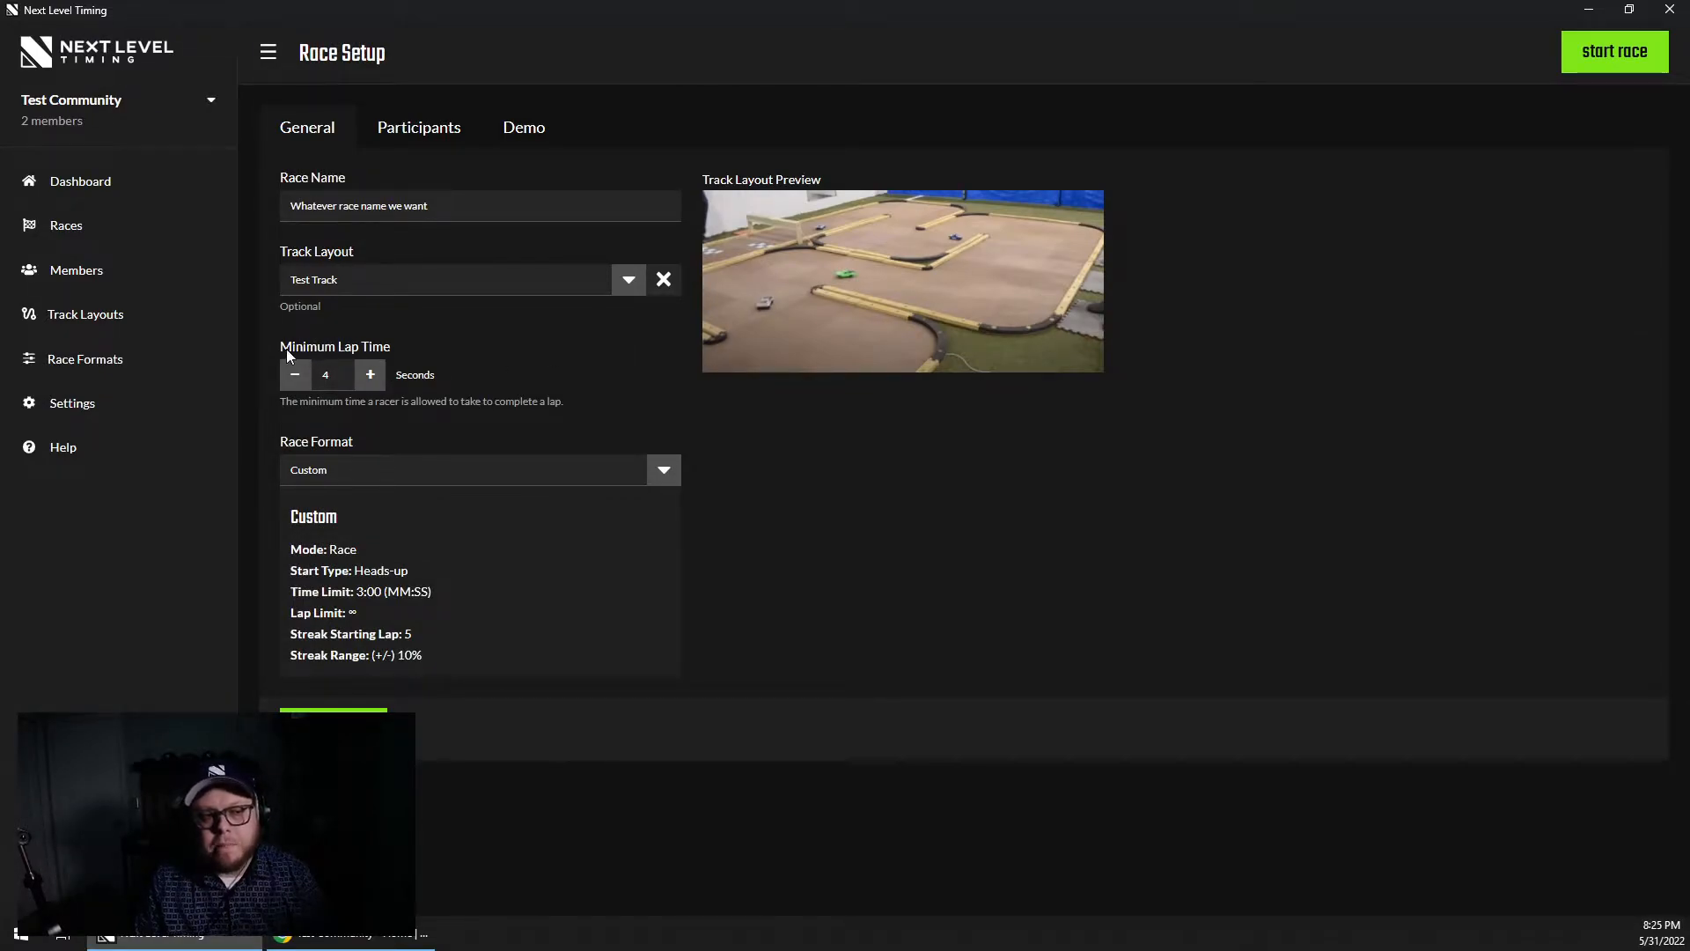
# Set the race's minimum lap time to 10 seconds.
pyautogui.click(370, 376)
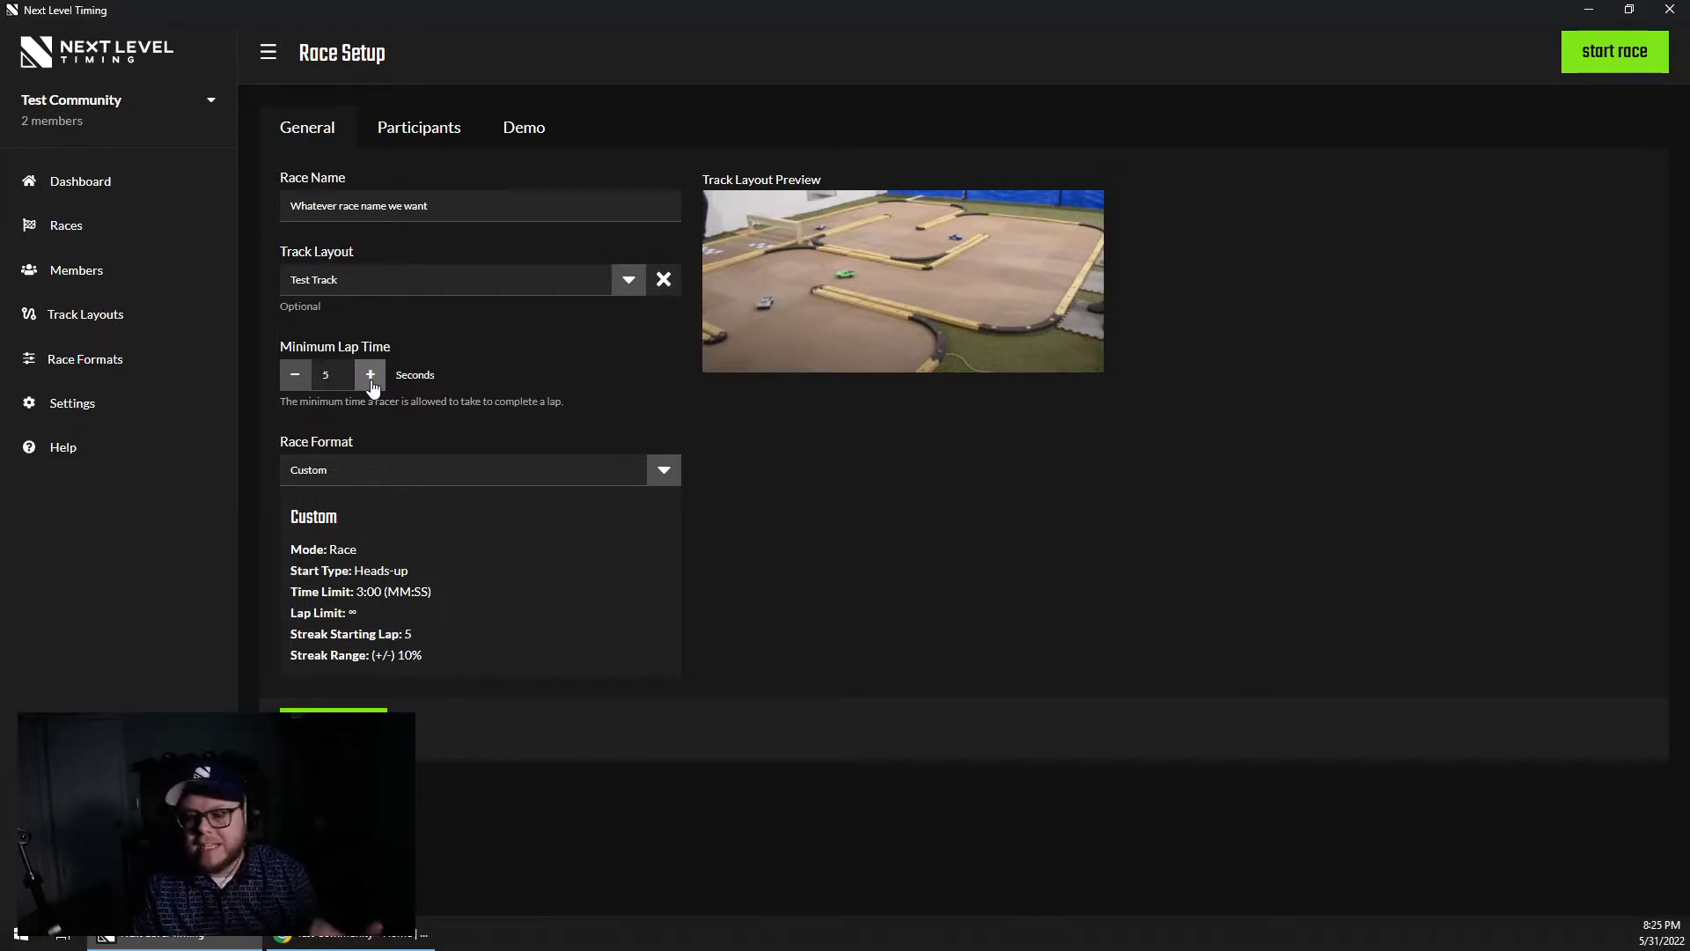
pyautogui.click(370, 376)
pyautogui.click(371, 376)
pyautogui.click(371, 375)
pyautogui.click(370, 376)
pyautogui.click(371, 375)
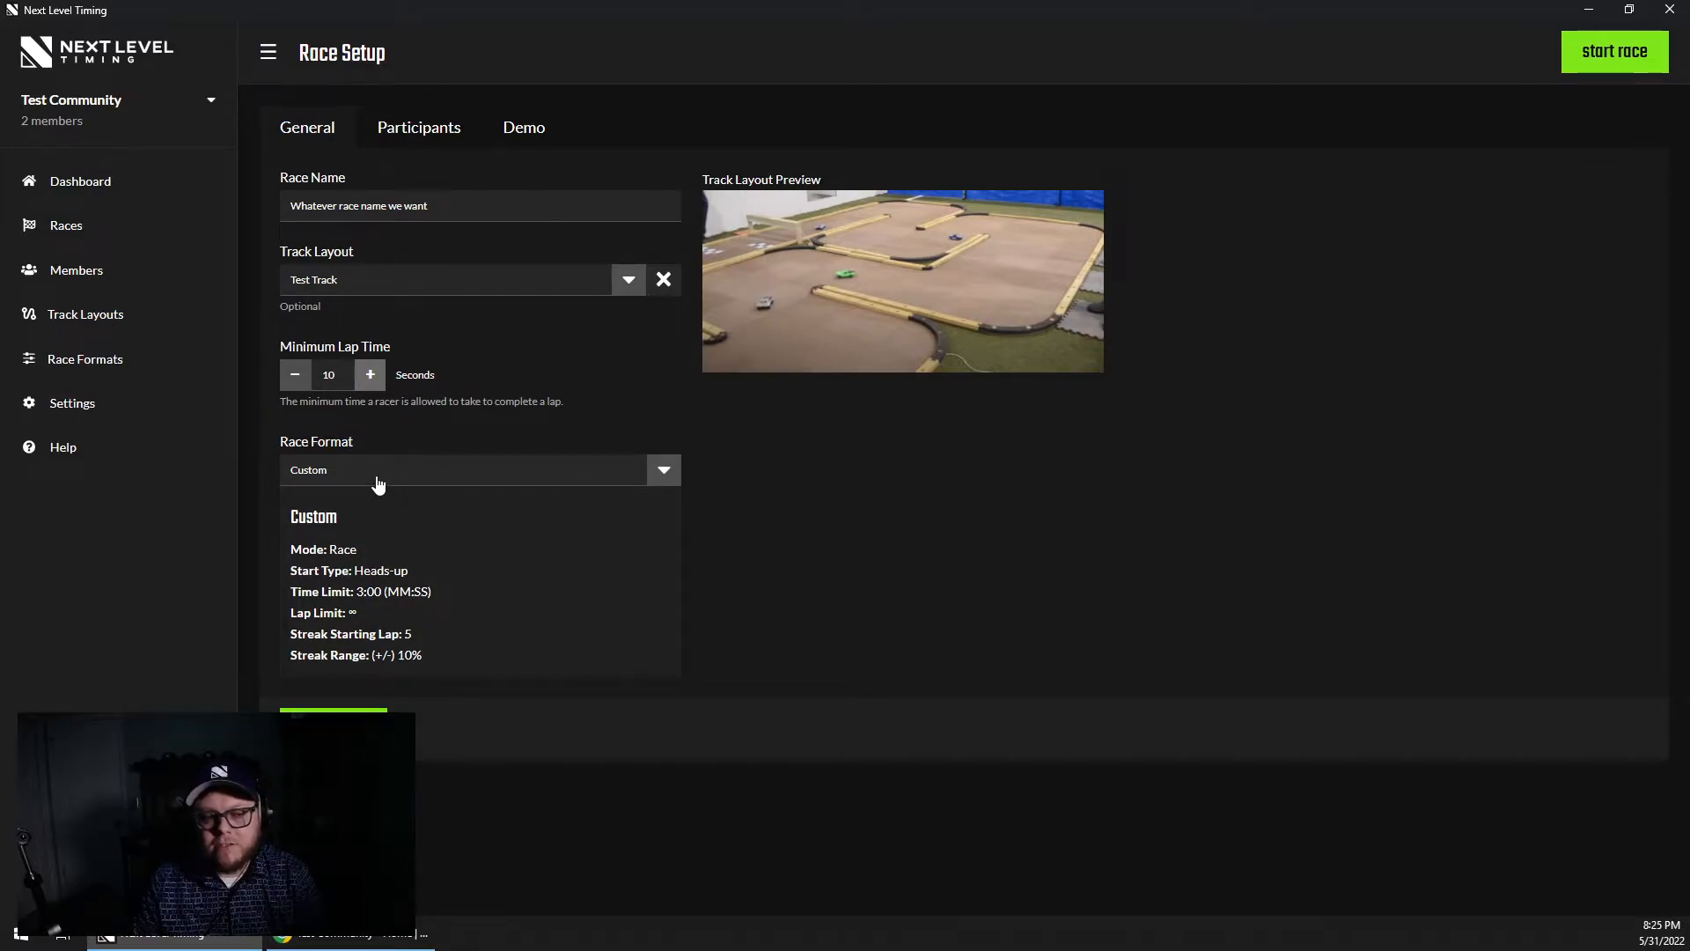
pyautogui.click(362, 511)
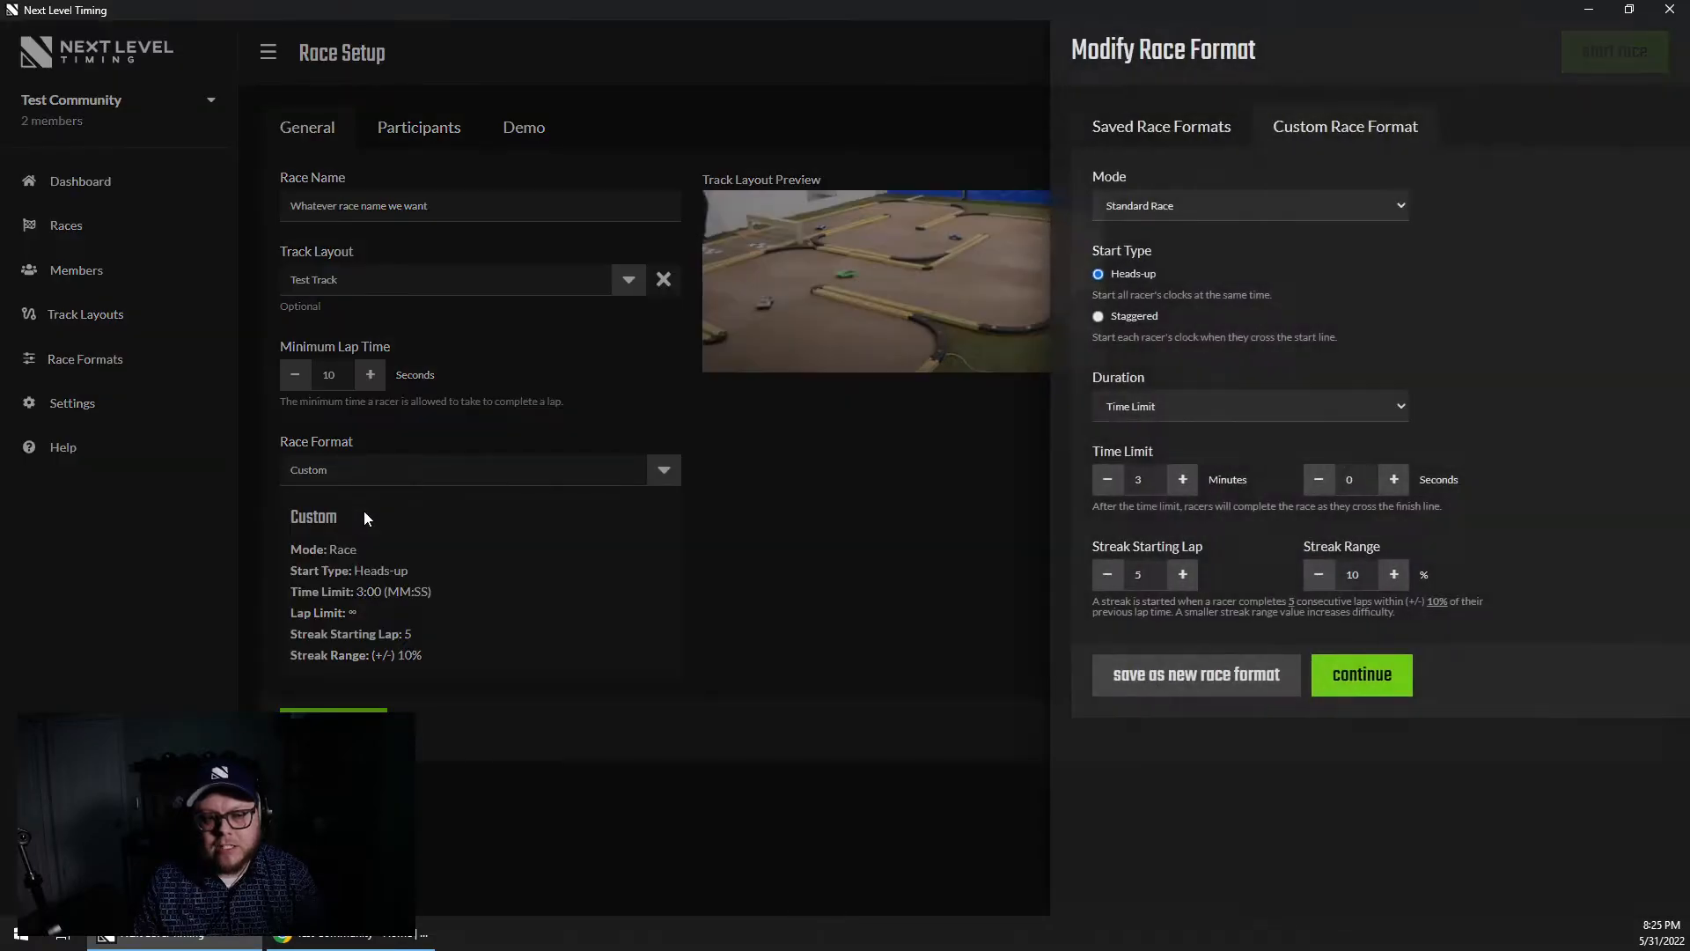
pyautogui.click(719, 453)
pyautogui.click(453, 473)
pyautogui.click(856, 385)
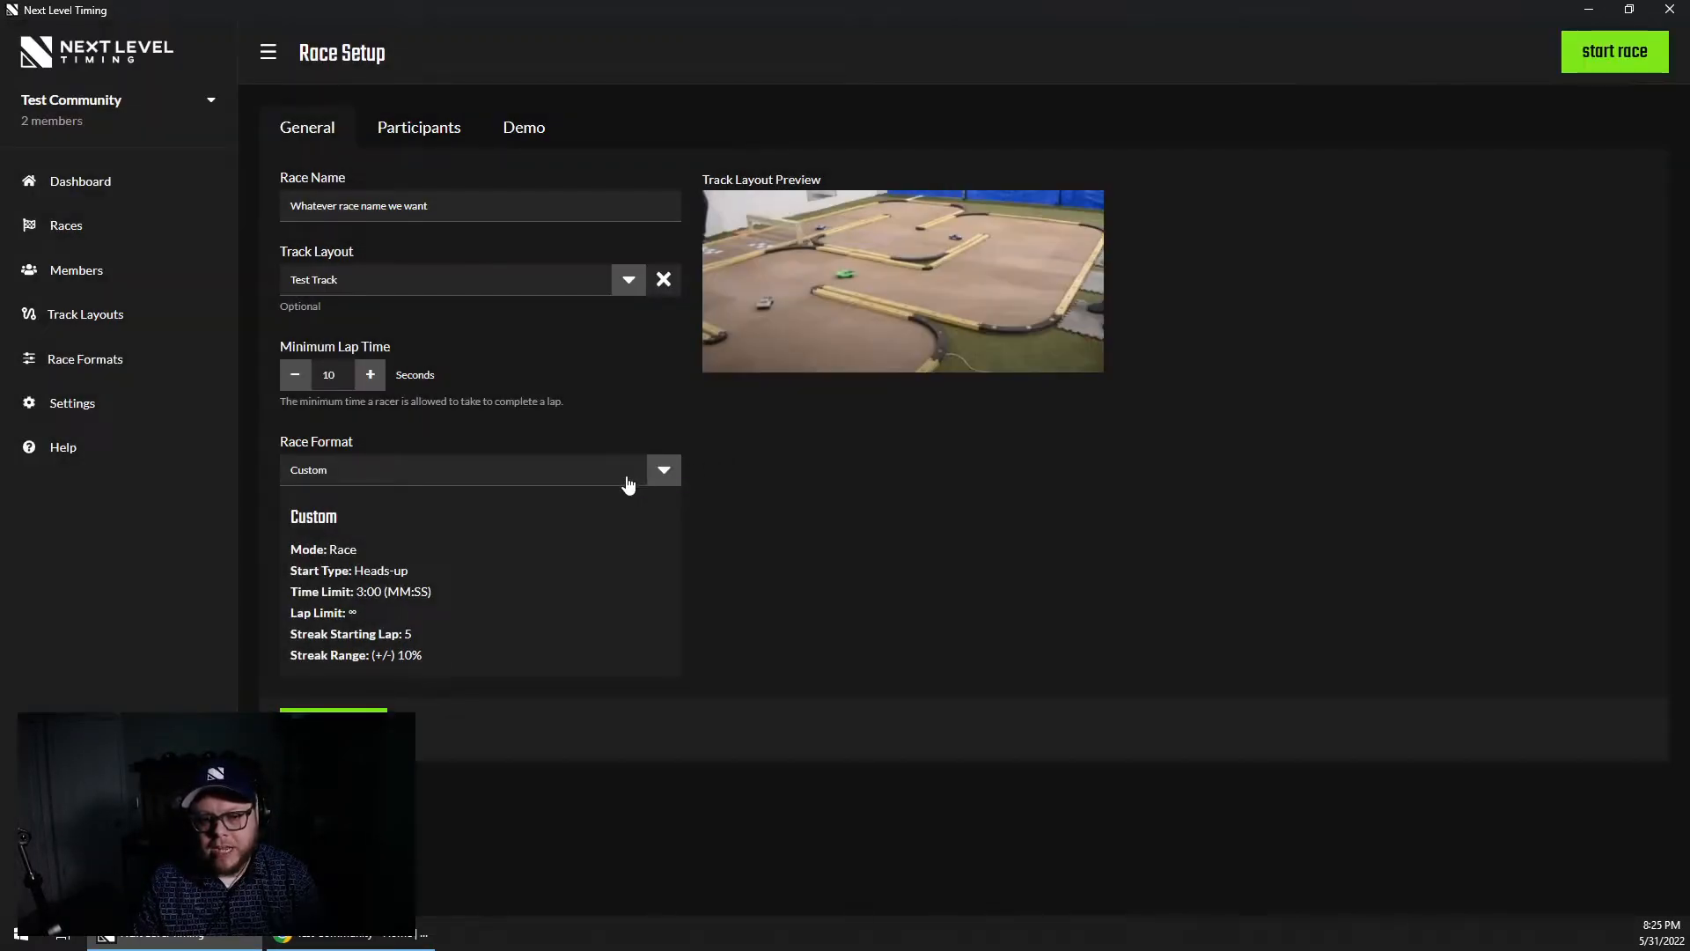
# Open the race format settings, check the saved race formats, and choose Standard Race as the custom format's mode.
pyautogui.click(662, 471)
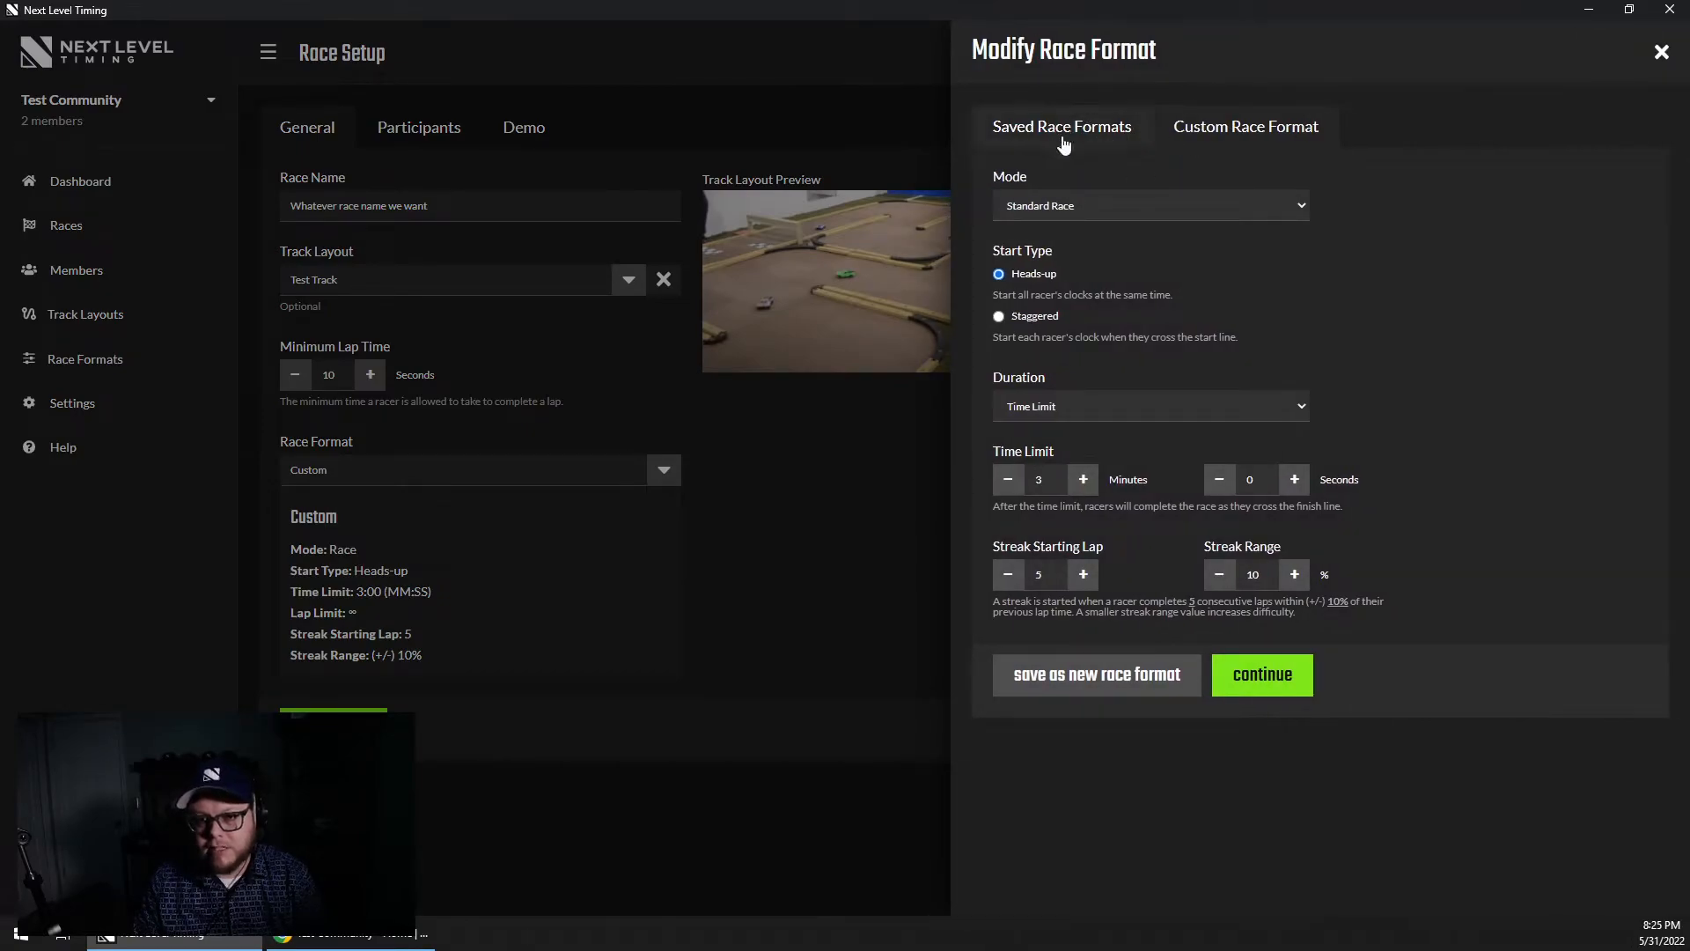
pyautogui.click(1075, 132)
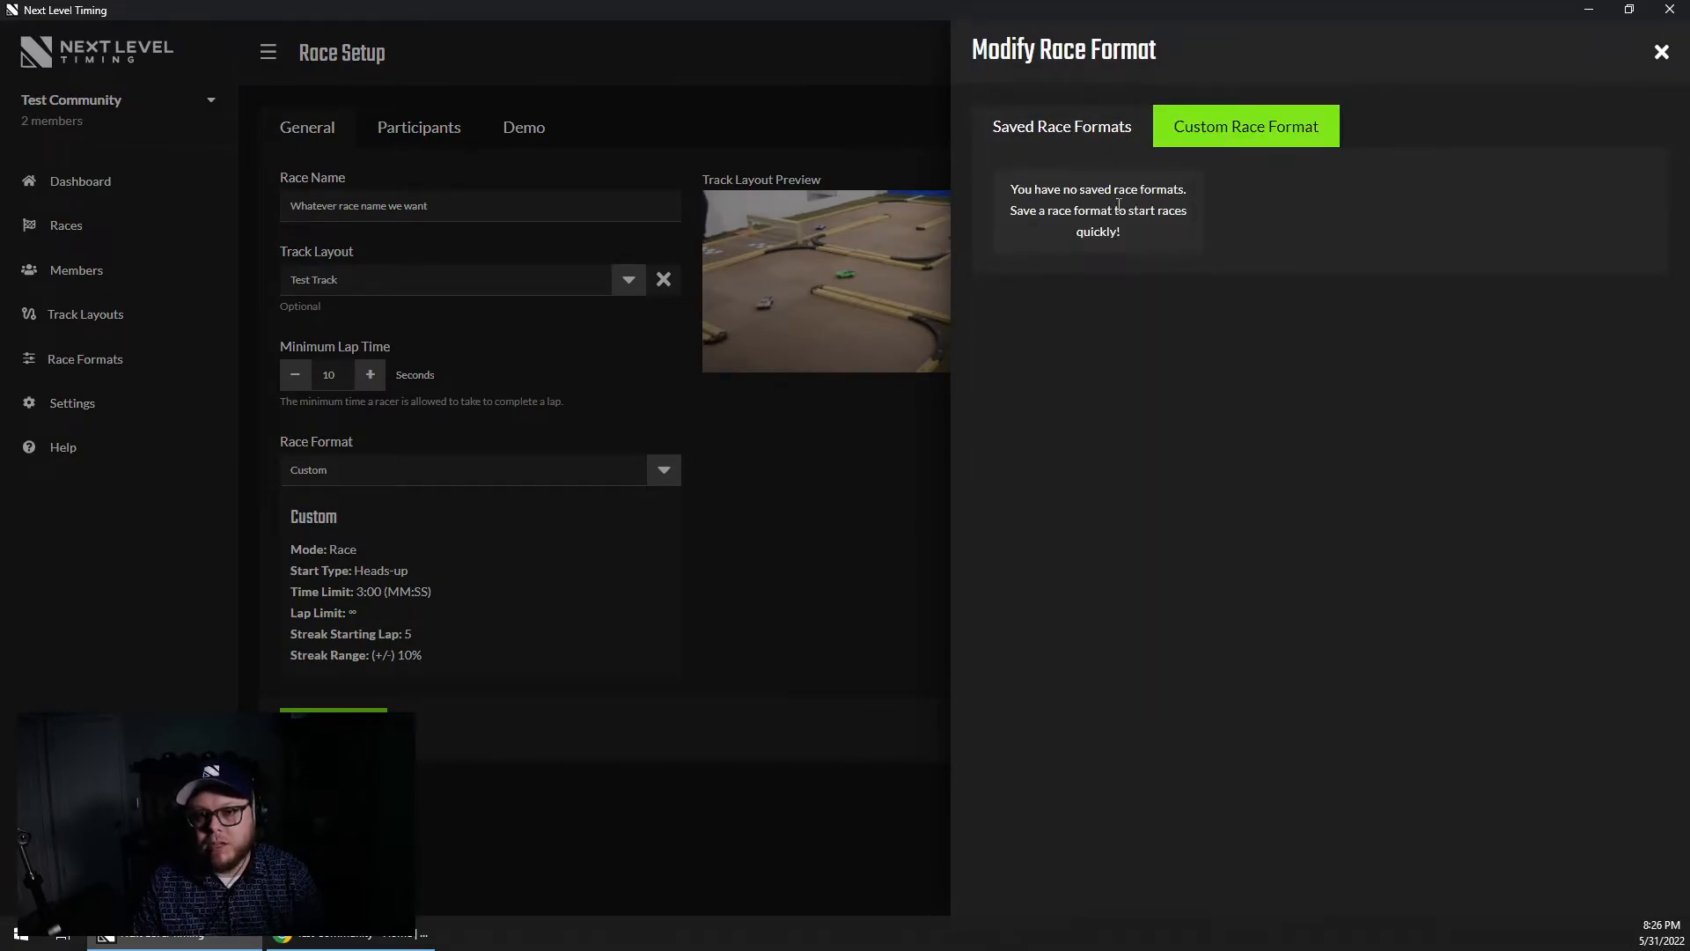
pyautogui.click(1205, 144)
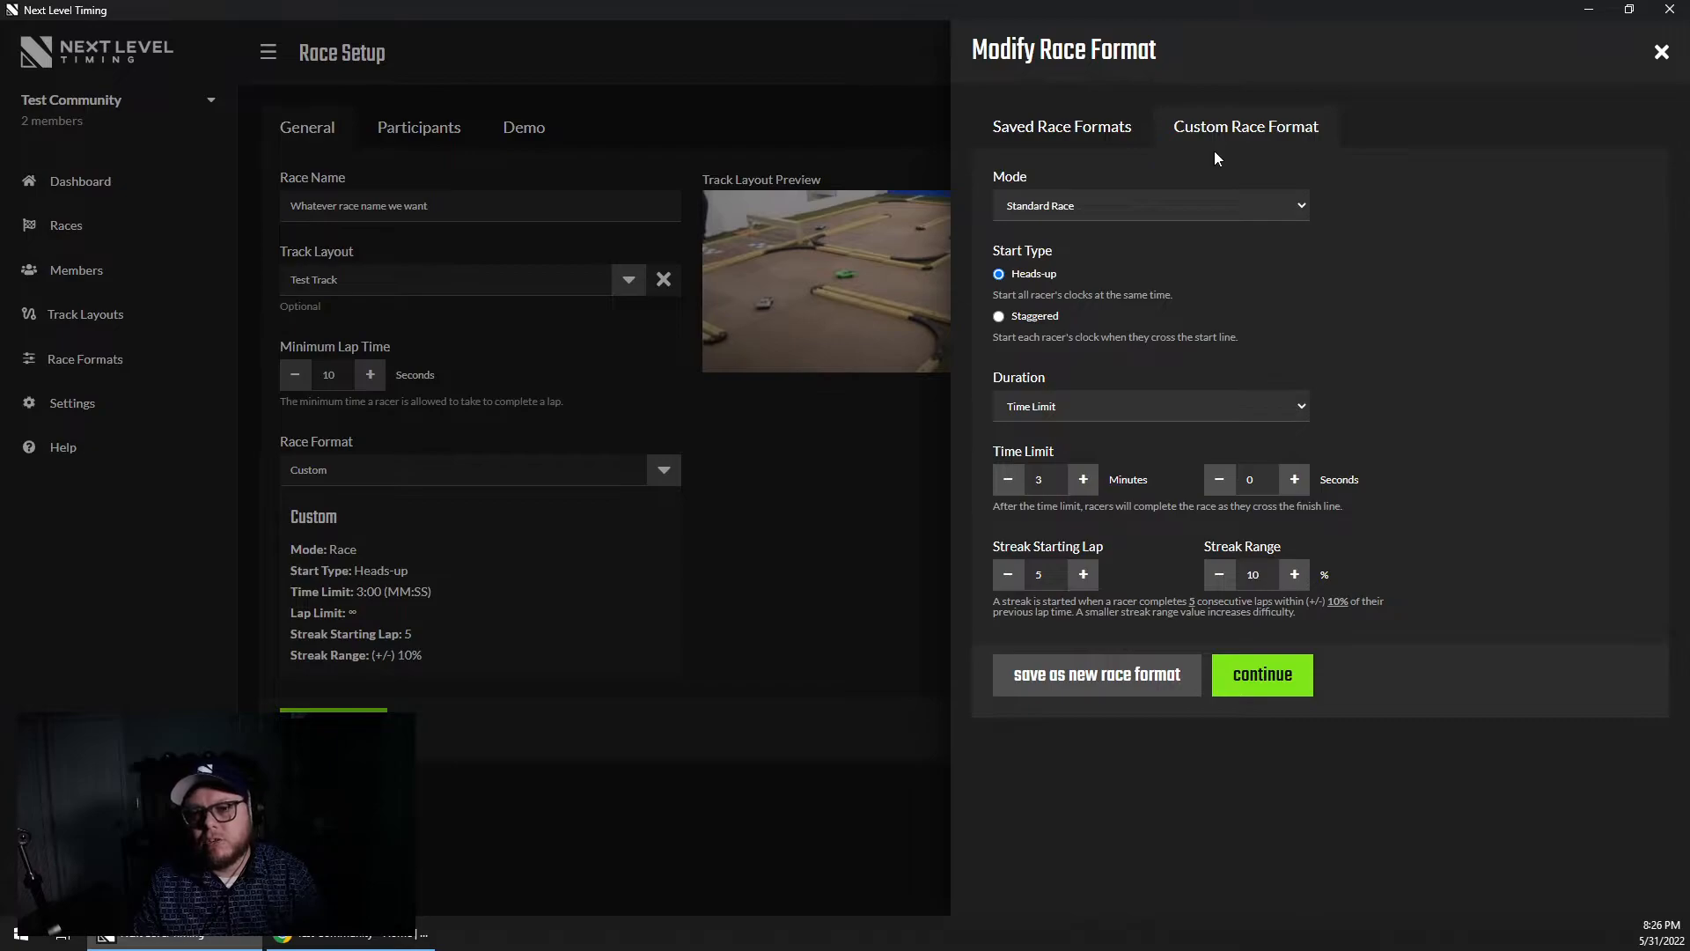
pyautogui.click(1058, 205)
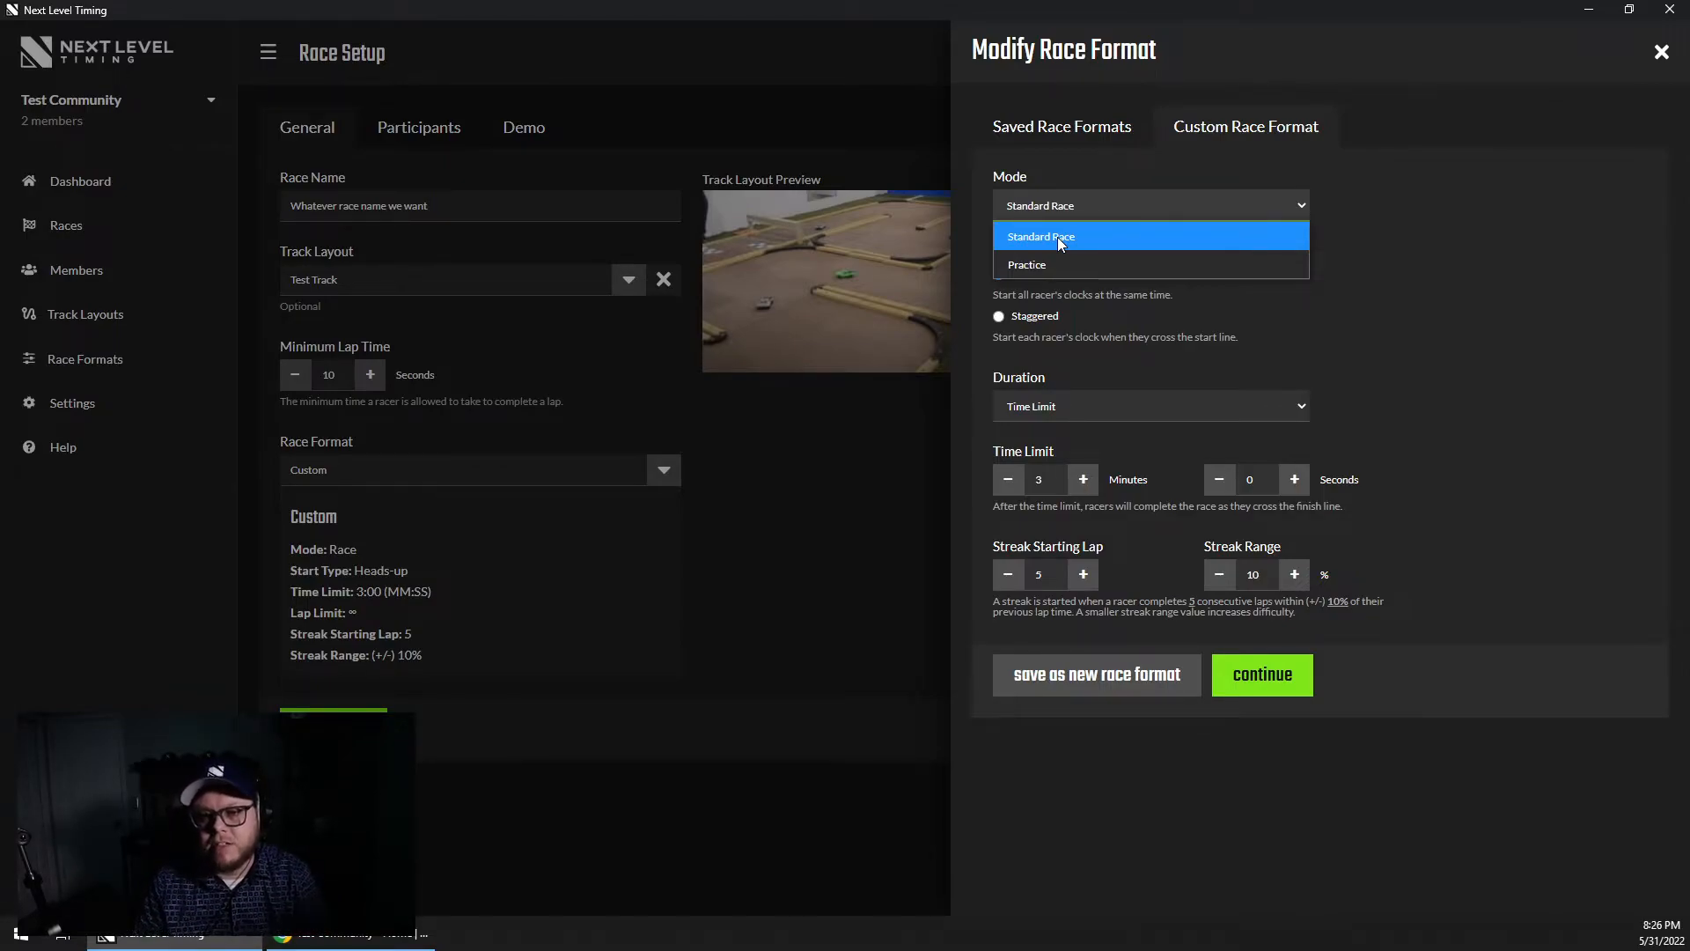
pyautogui.click(1059, 236)
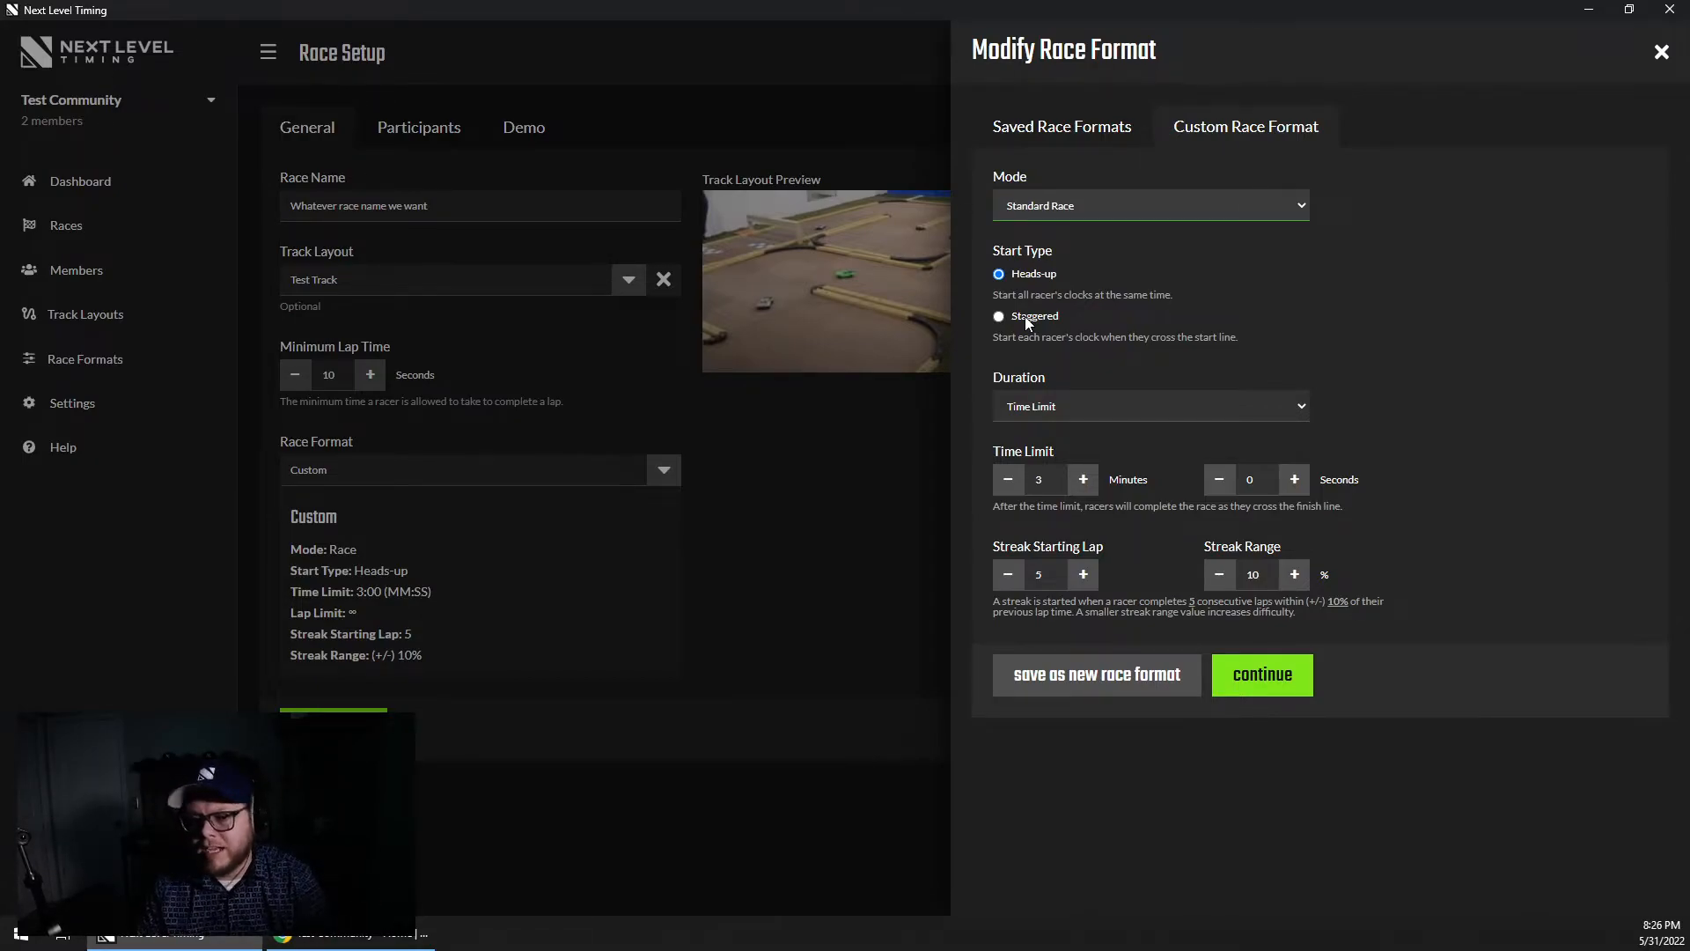
# Lower the custom format's time limit to 2 minutes and restore it to 3 minutes.
pyautogui.click(1083, 412)
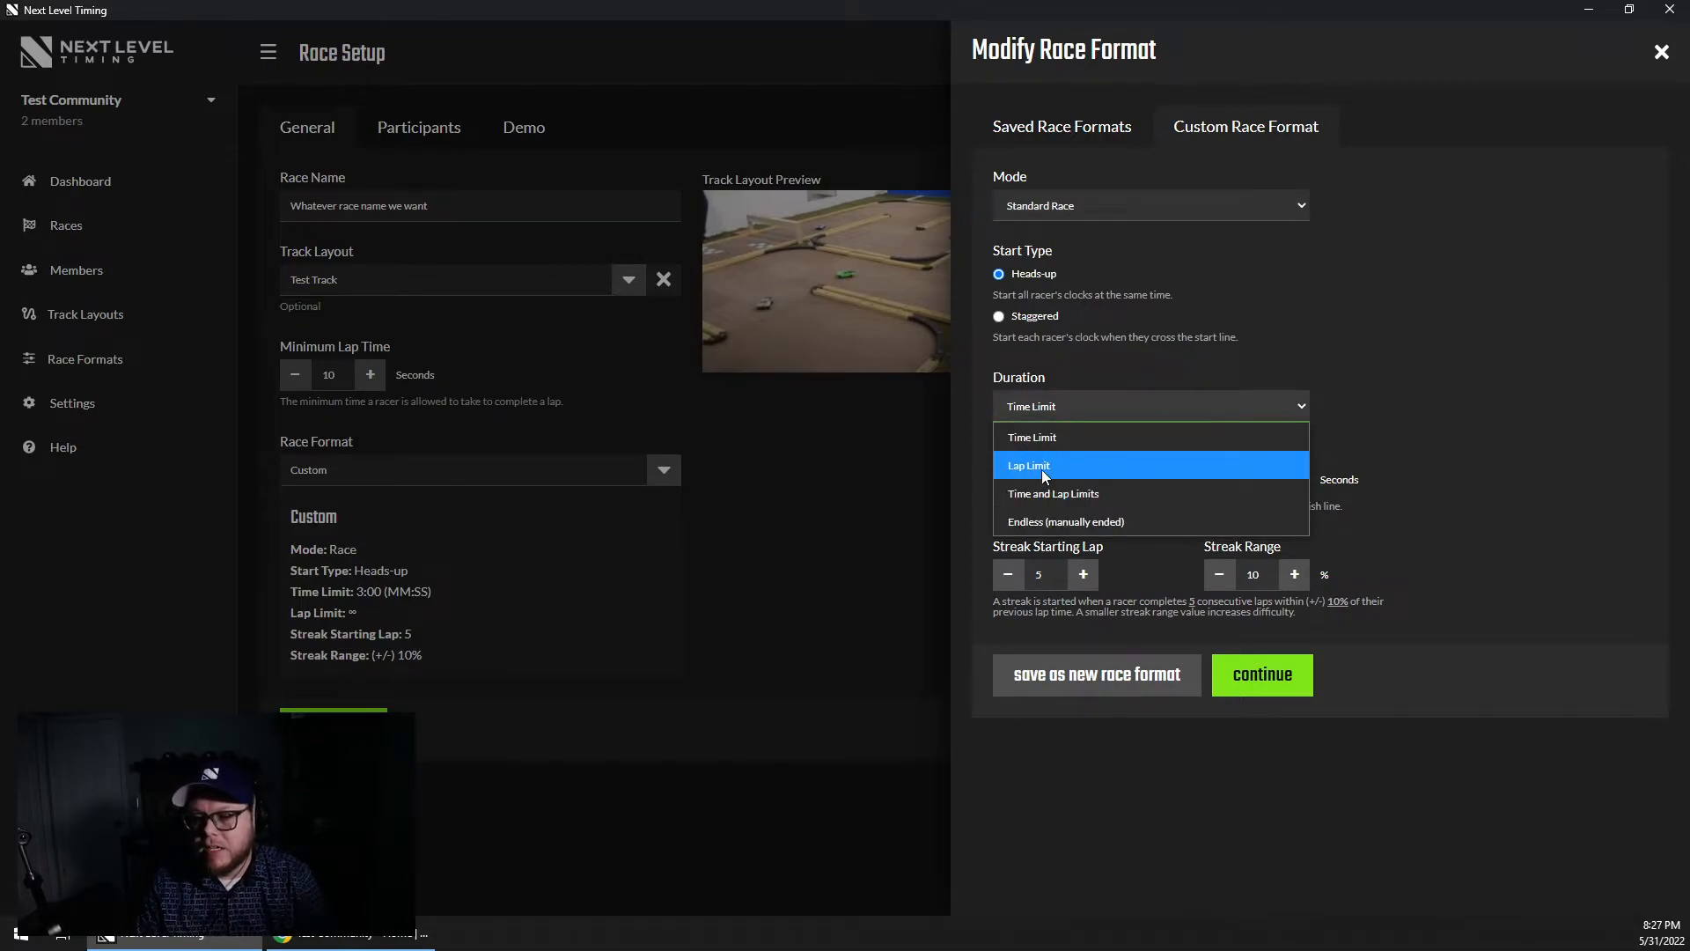
pyautogui.click(1366, 407)
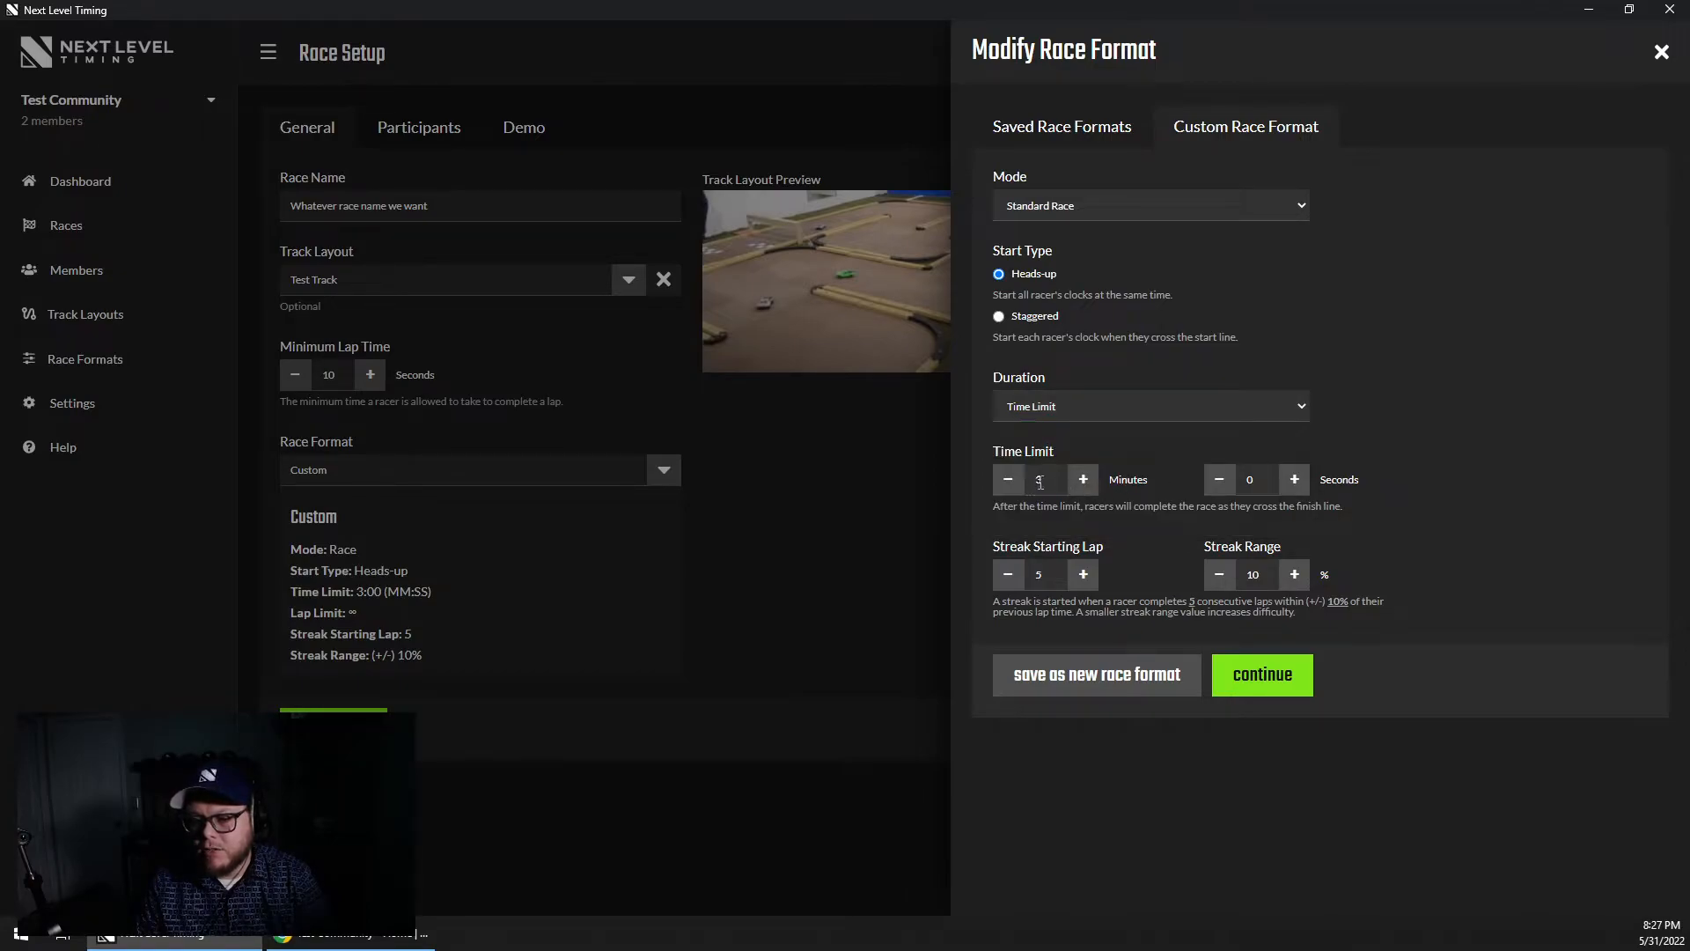
pyautogui.click(1008, 481)
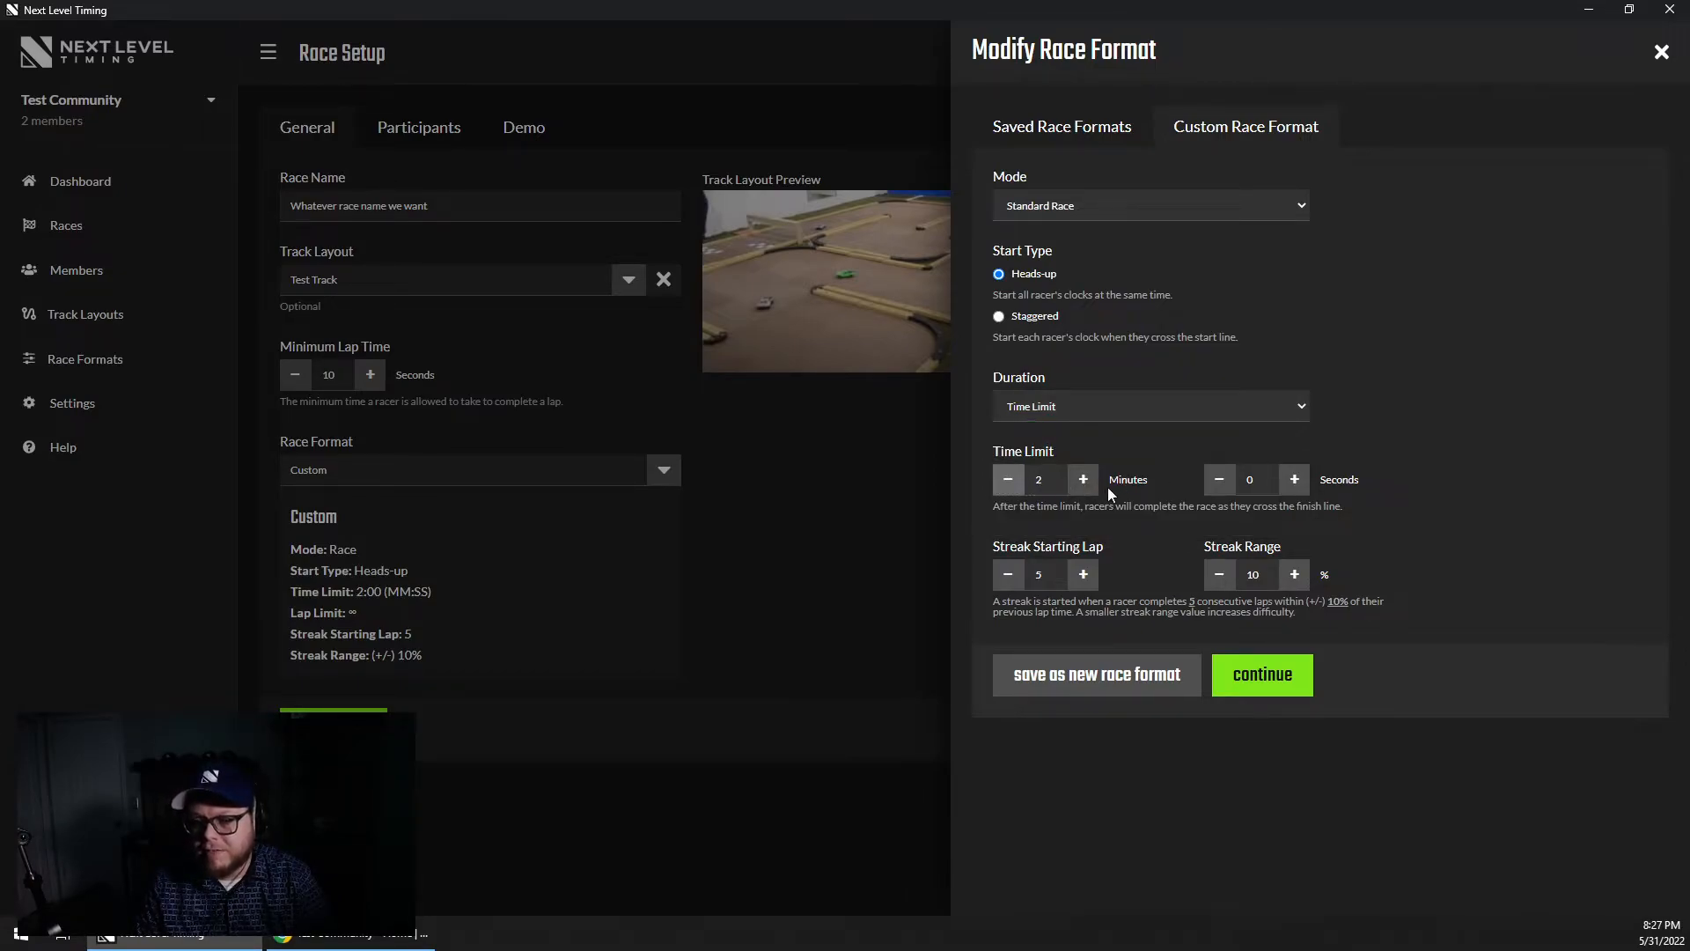
pyautogui.click(1083, 480)
# Set the custom race format's duration to Lap Limit with a limit of 10 laps.
pyautogui.click(1070, 406)
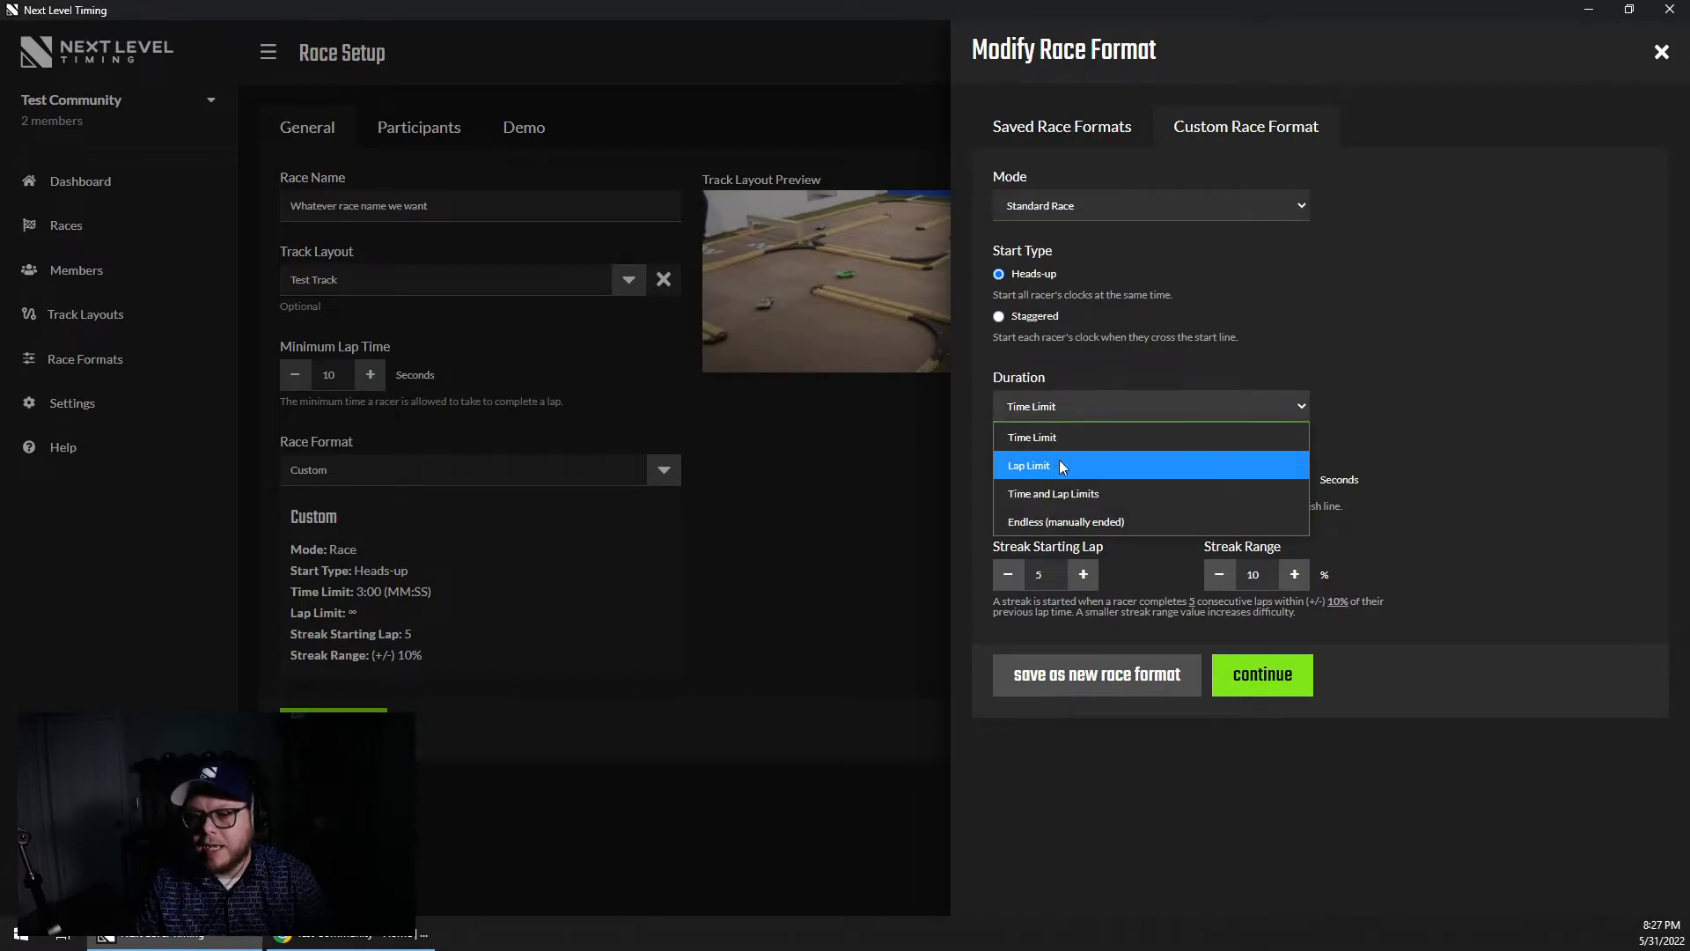
pyautogui.click(1055, 465)
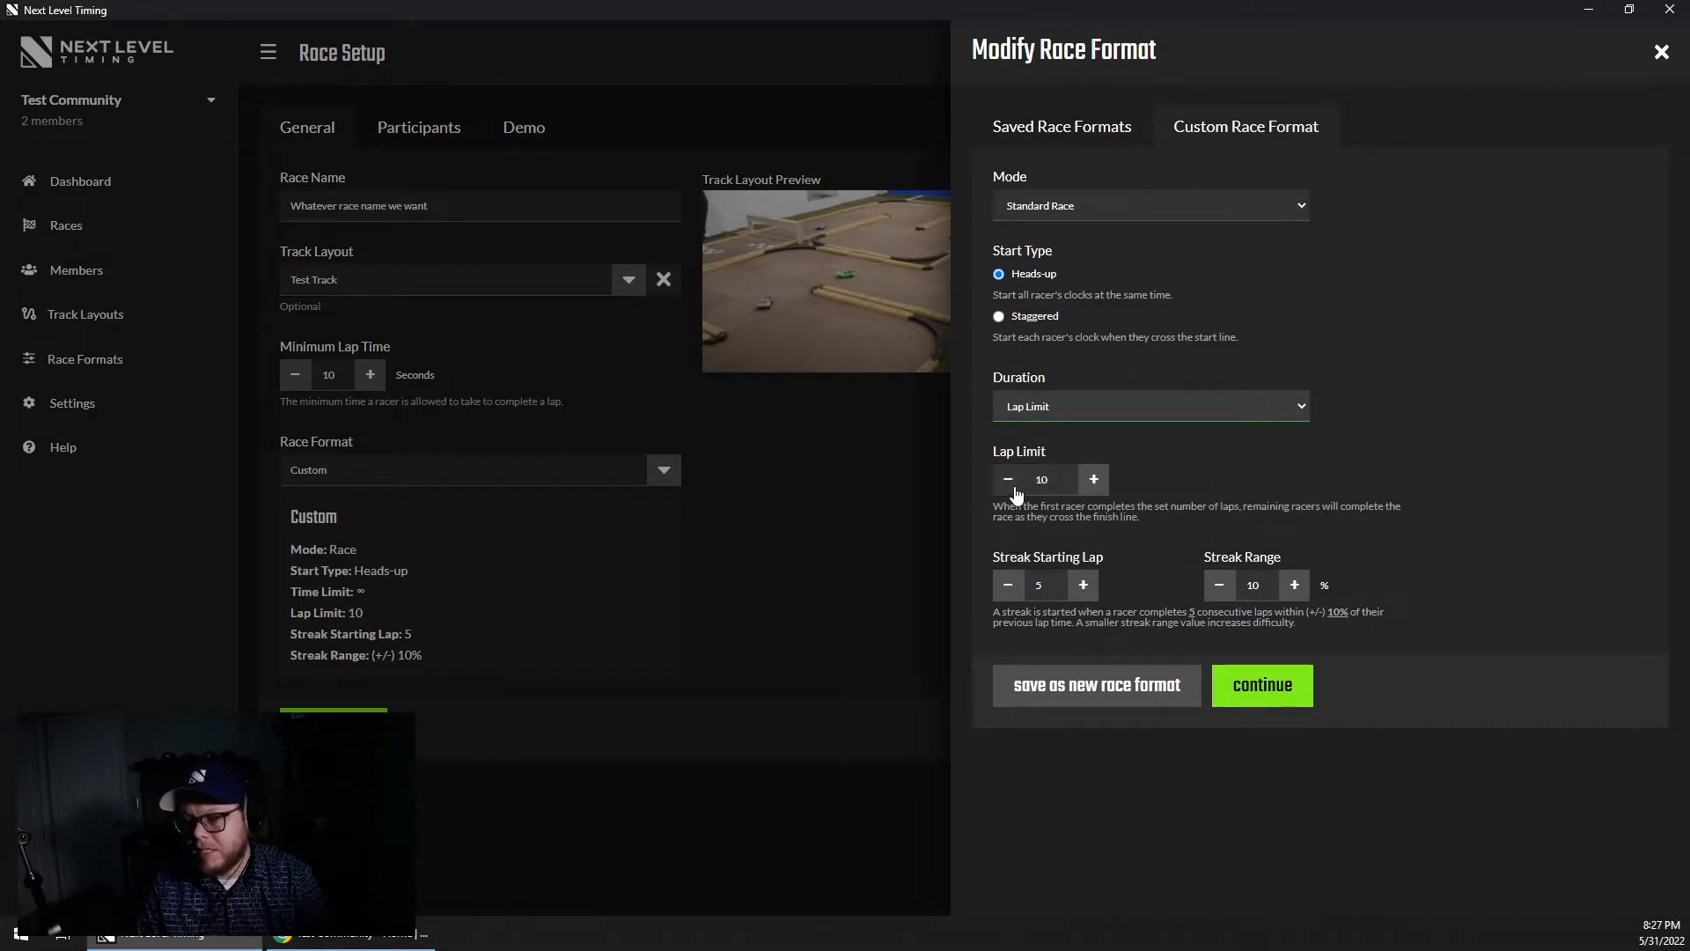
pyautogui.click(1010, 483)
pyautogui.click(1094, 480)
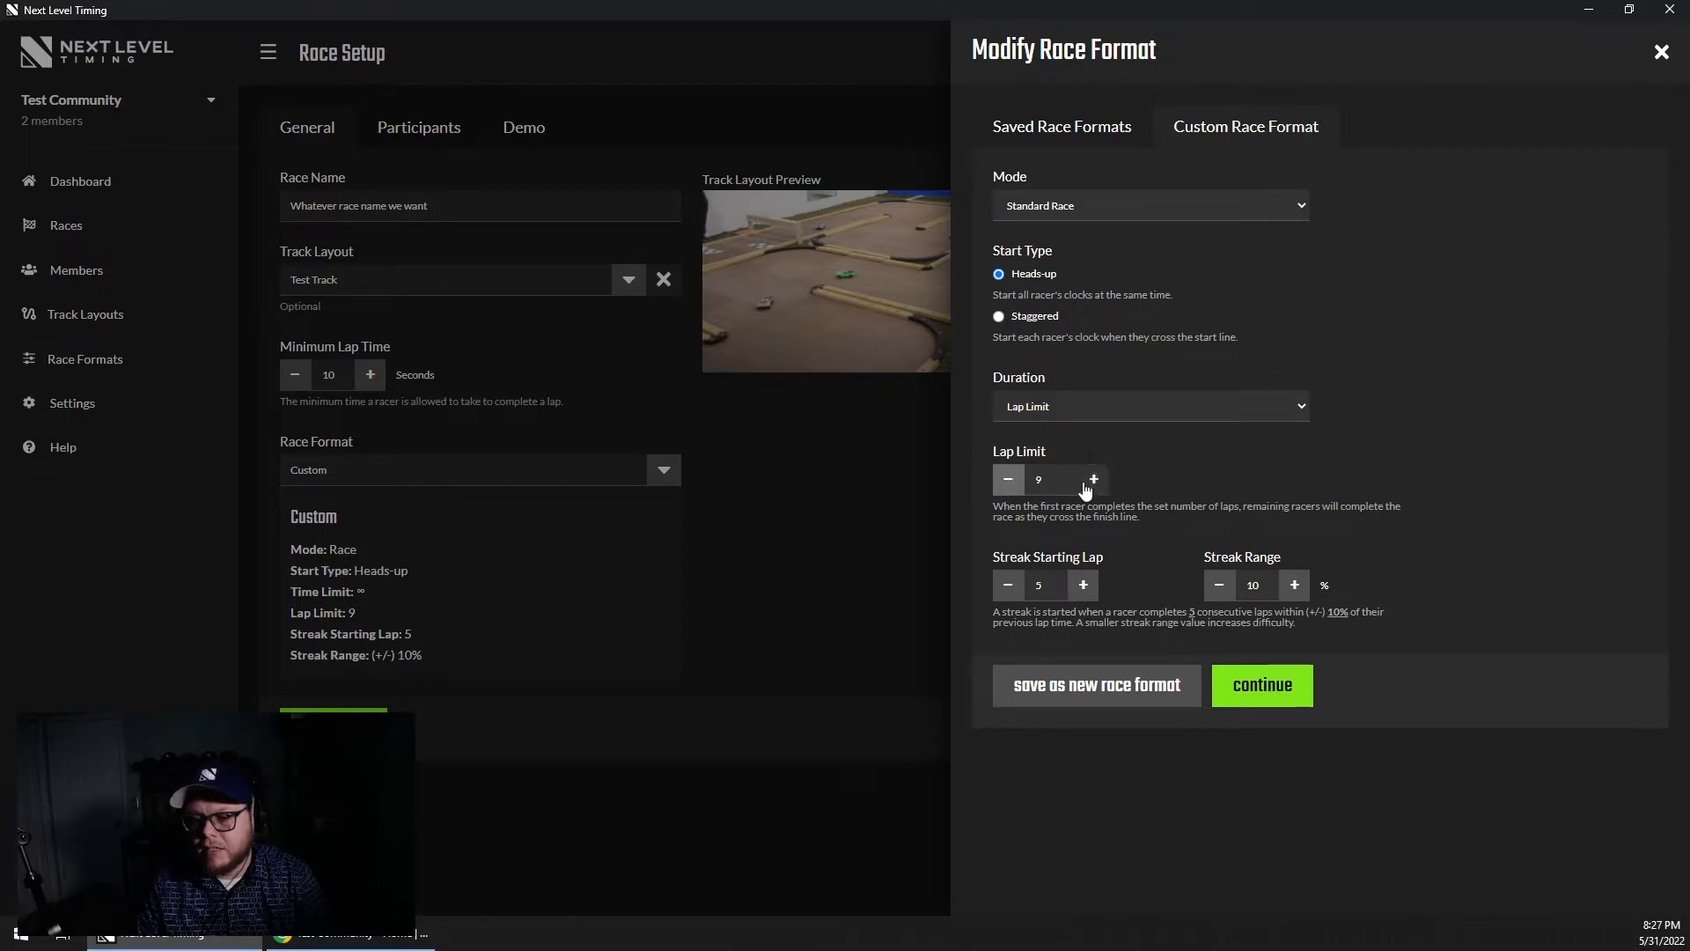
# Set the custom format's duration to Time and Lap Limits, with a time limit of 5 minutes 7 seconds and a limit of 7 laps.
pyautogui.click(1081, 411)
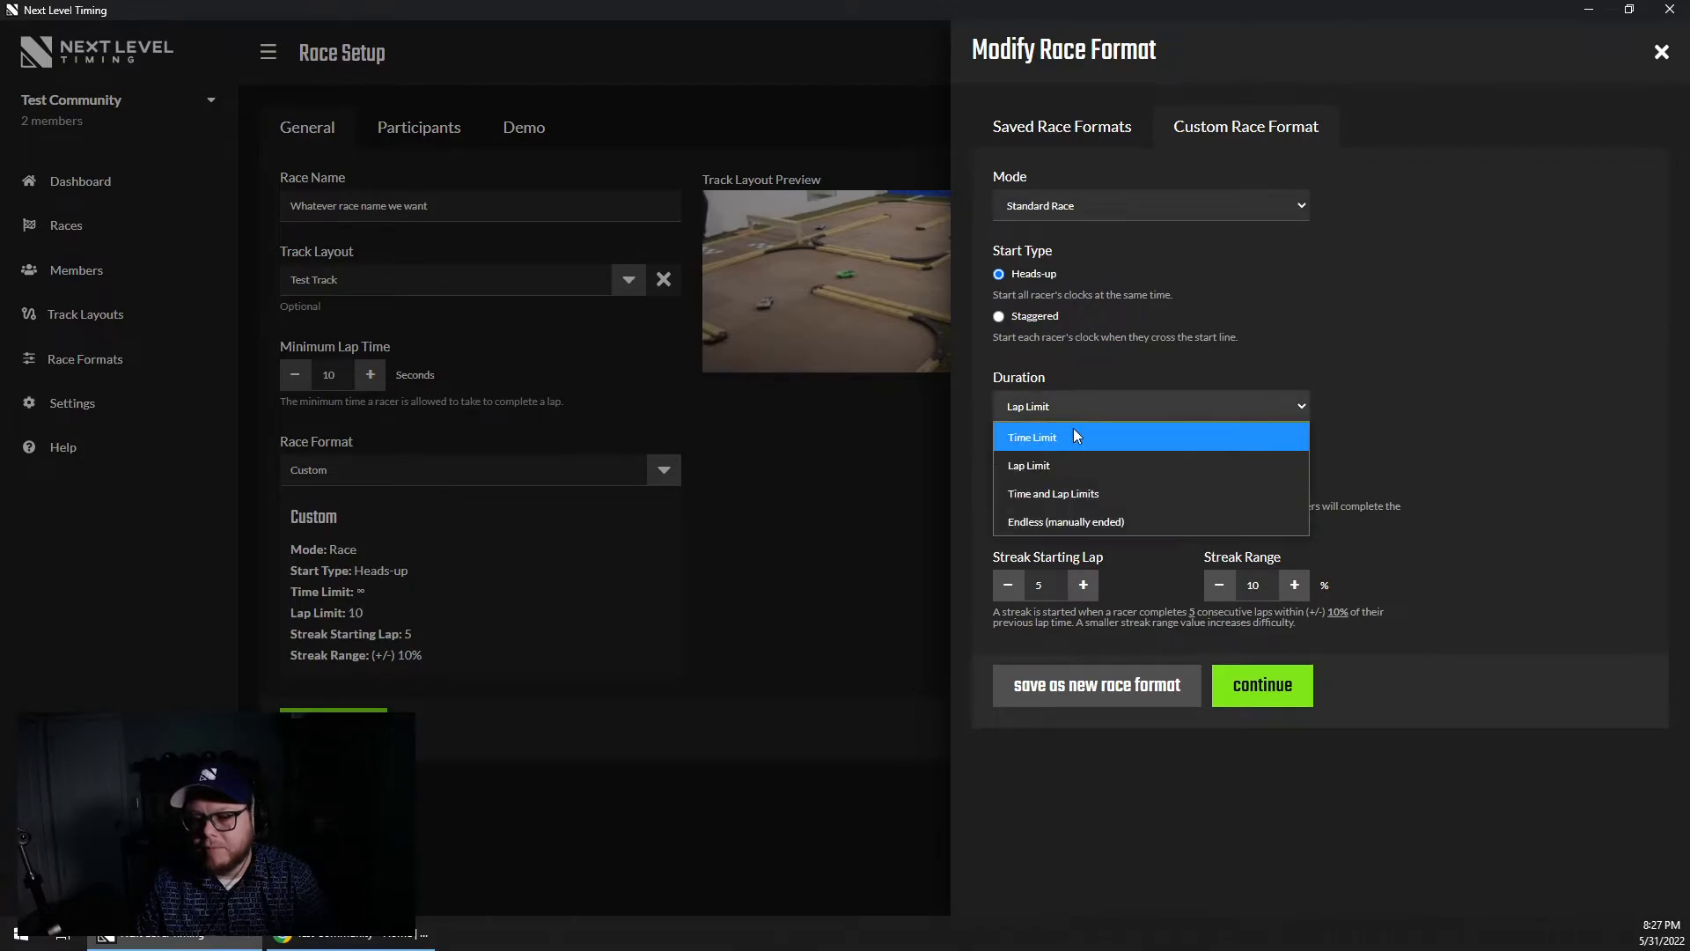
pyautogui.click(1060, 495)
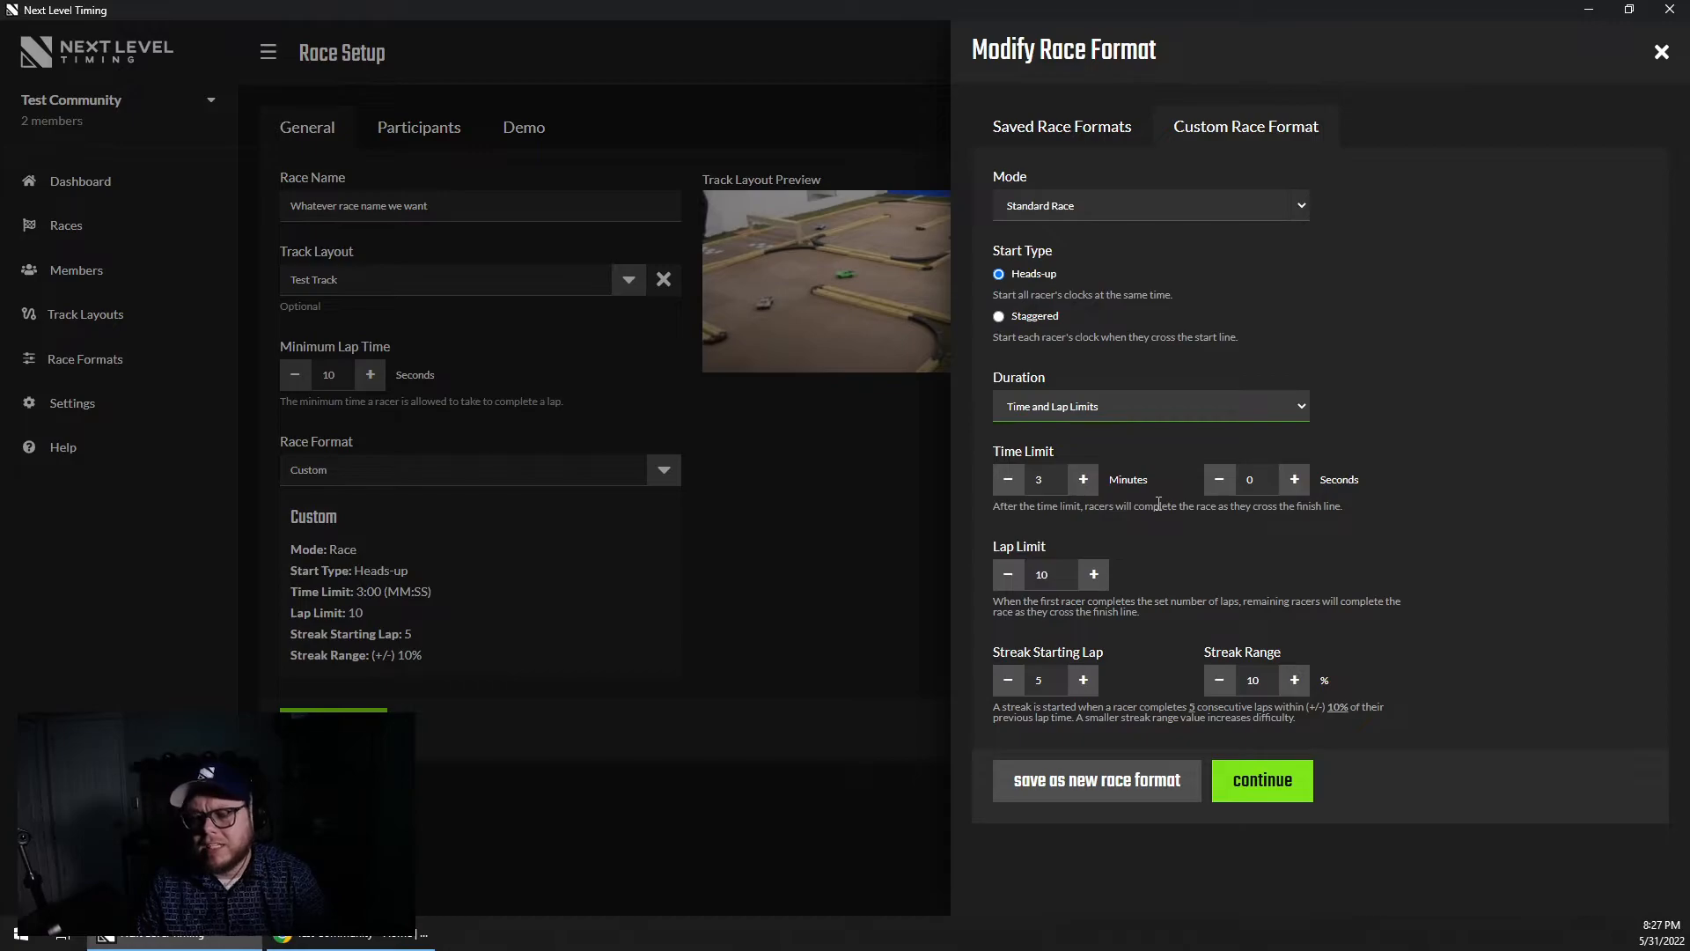
pyautogui.click(1009, 479)
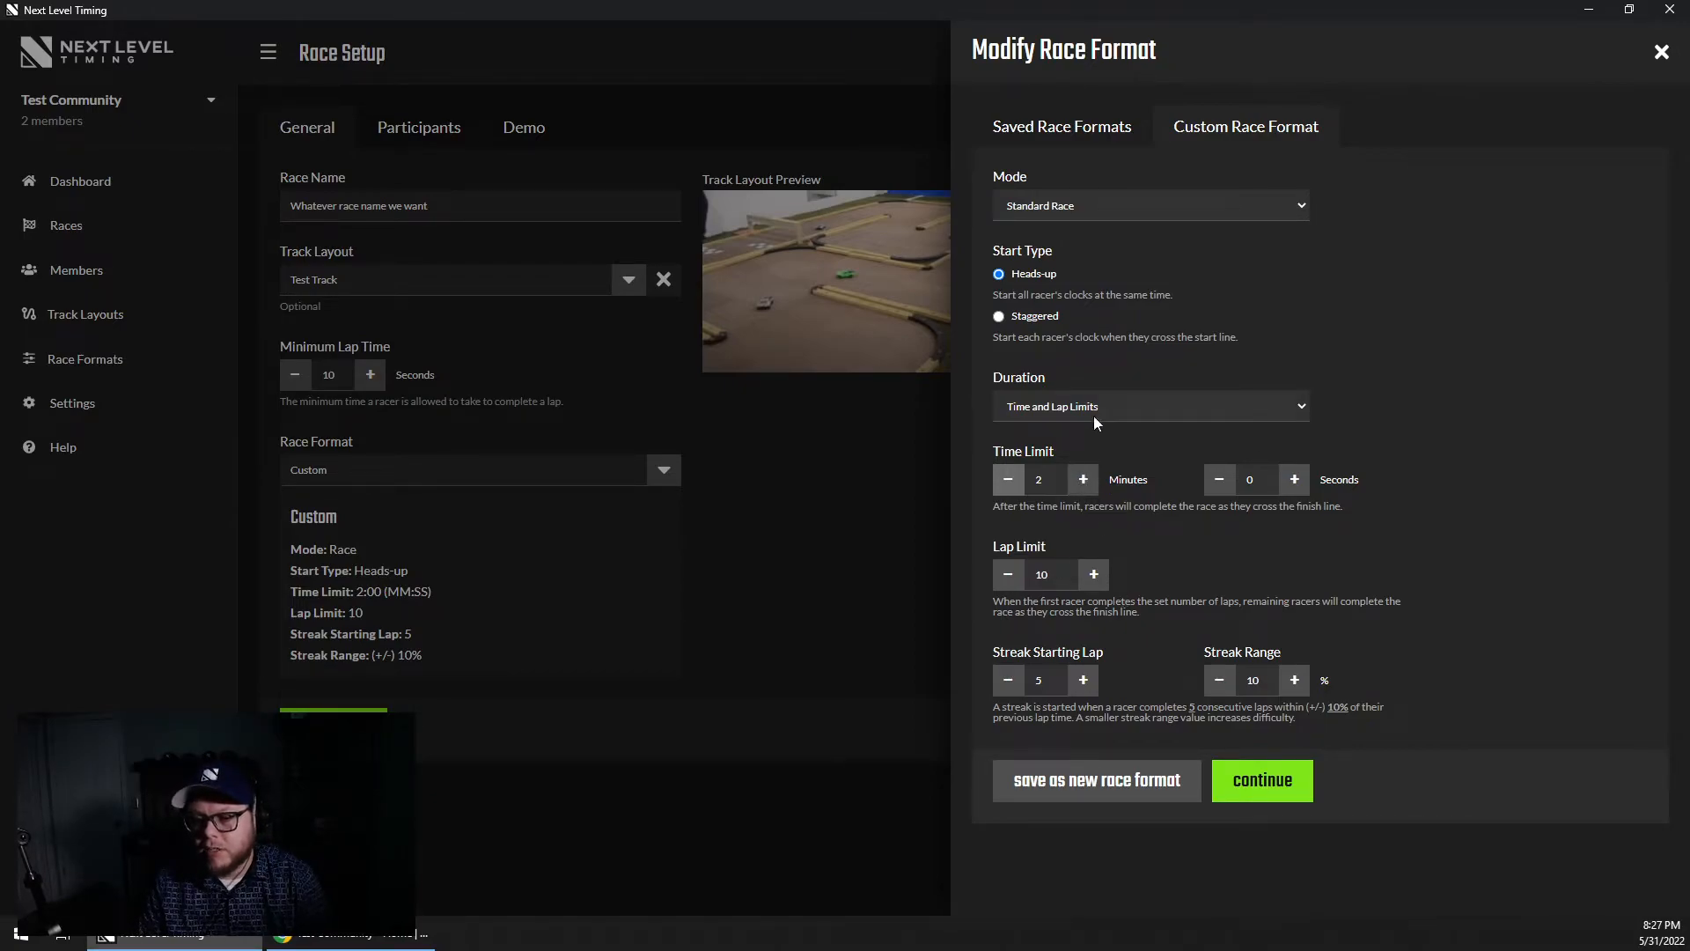
pyautogui.click(1294, 483)
pyautogui.click(1294, 482)
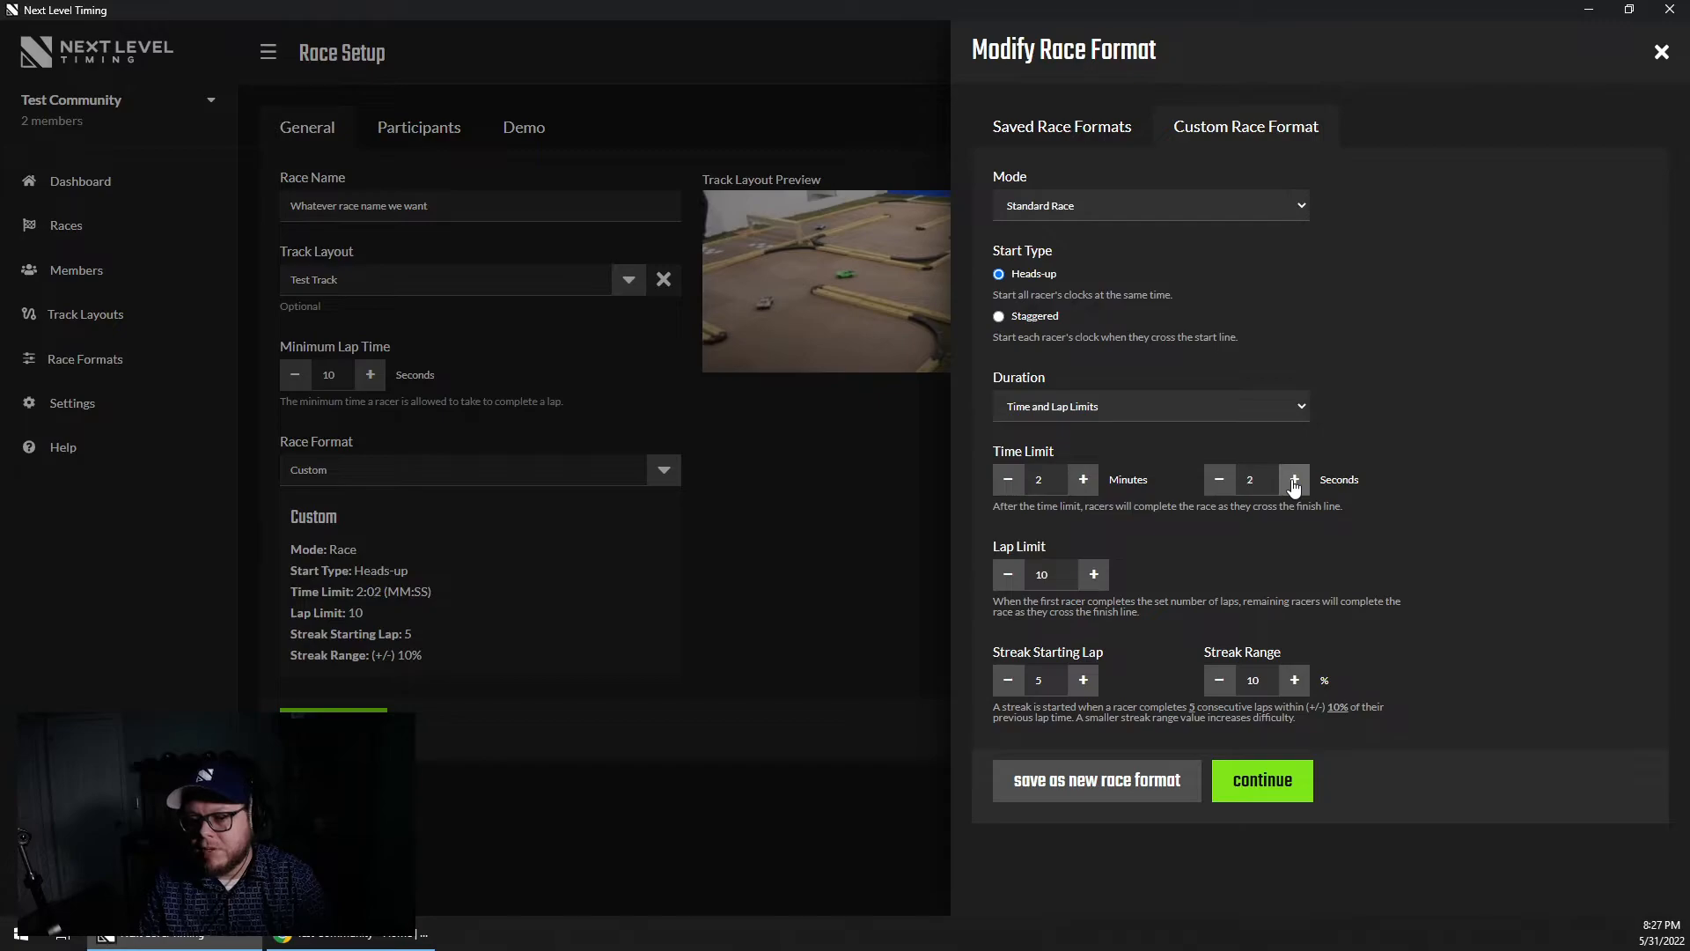
pyautogui.click(1009, 575)
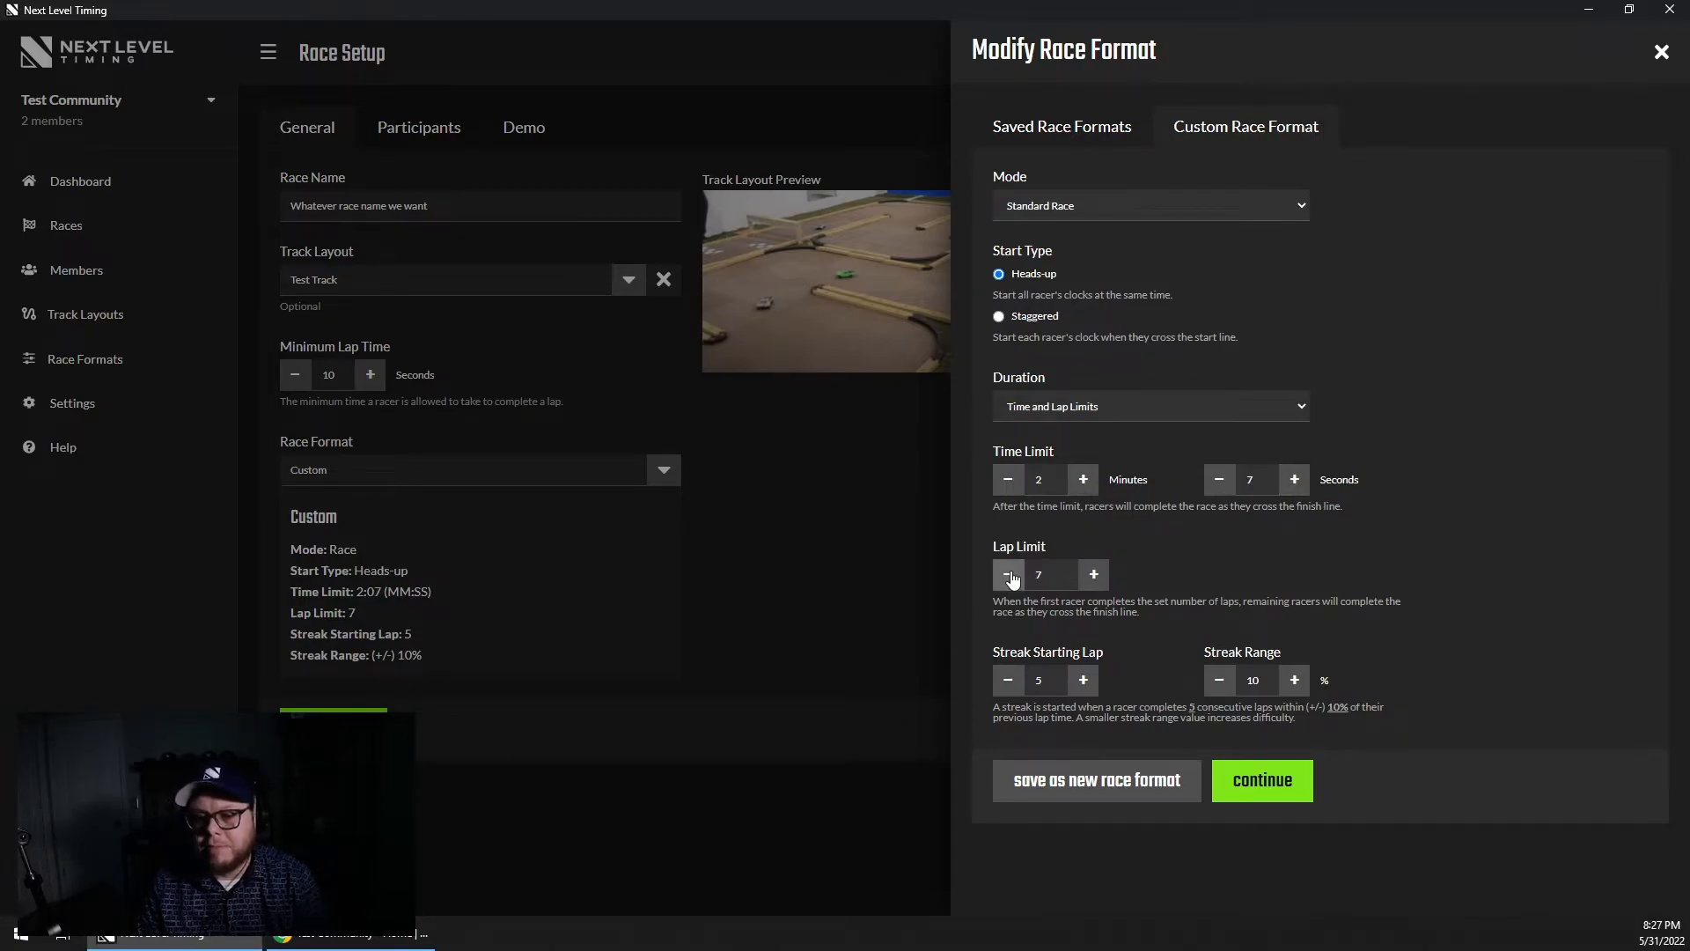
pyautogui.click(1083, 479)
pyautogui.click(1083, 480)
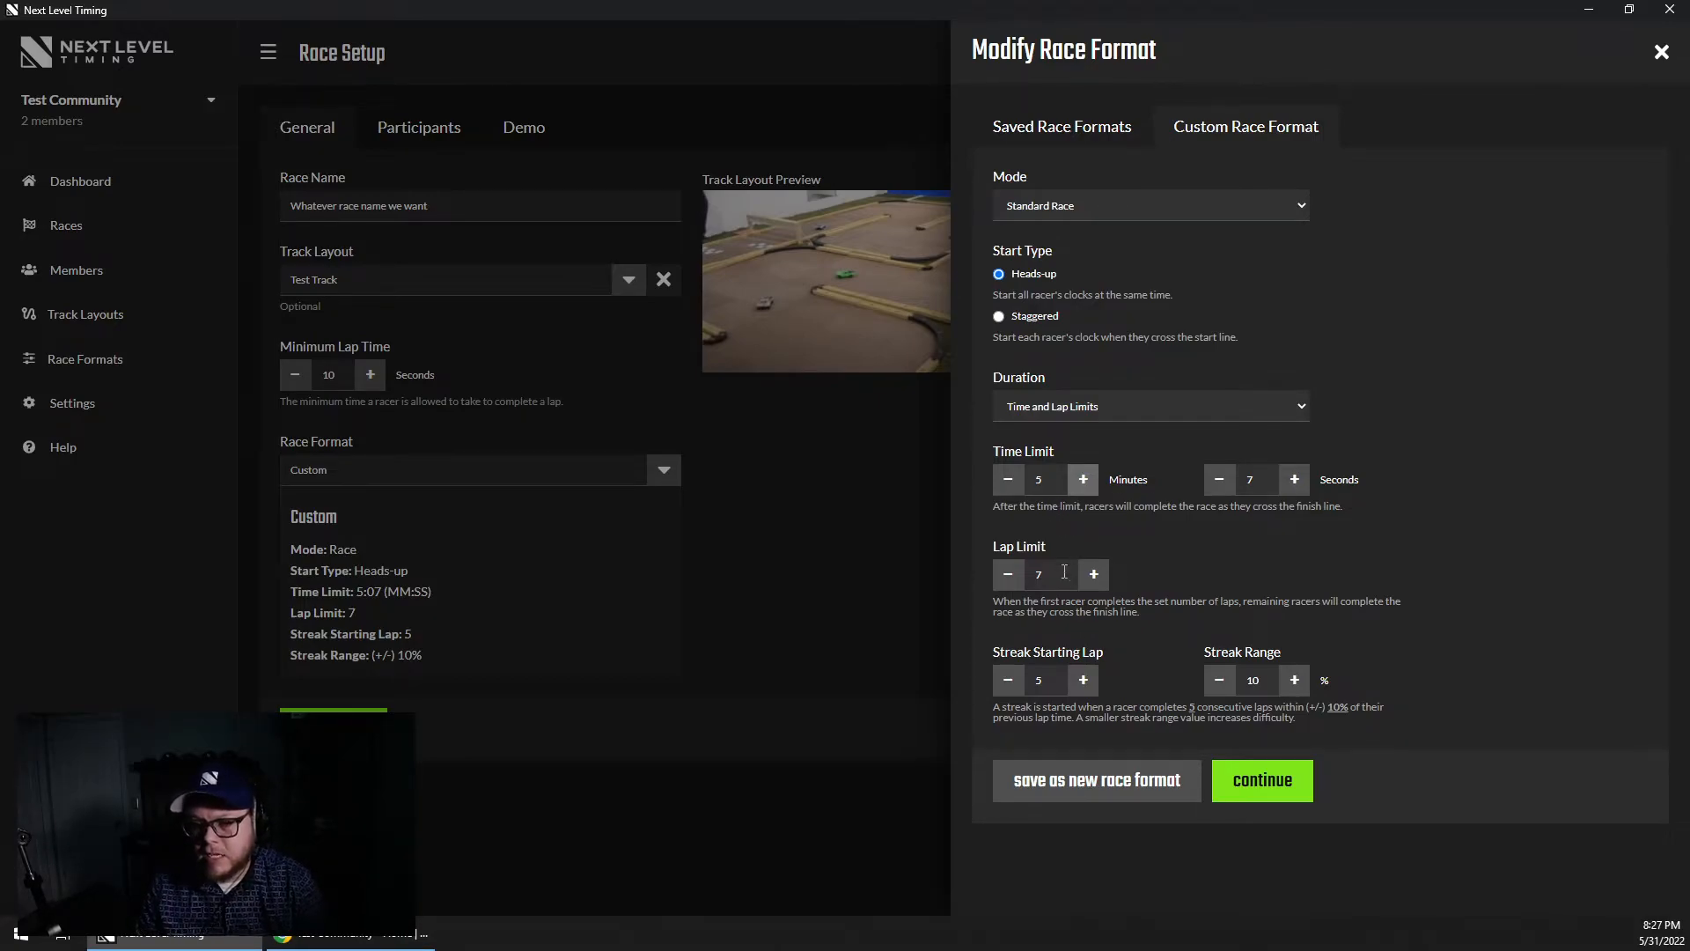
# Try the Endless (manually ended) duration, and switch the custom format back to Time Limit with a limit of 1 minute.
pyautogui.click(1089, 403)
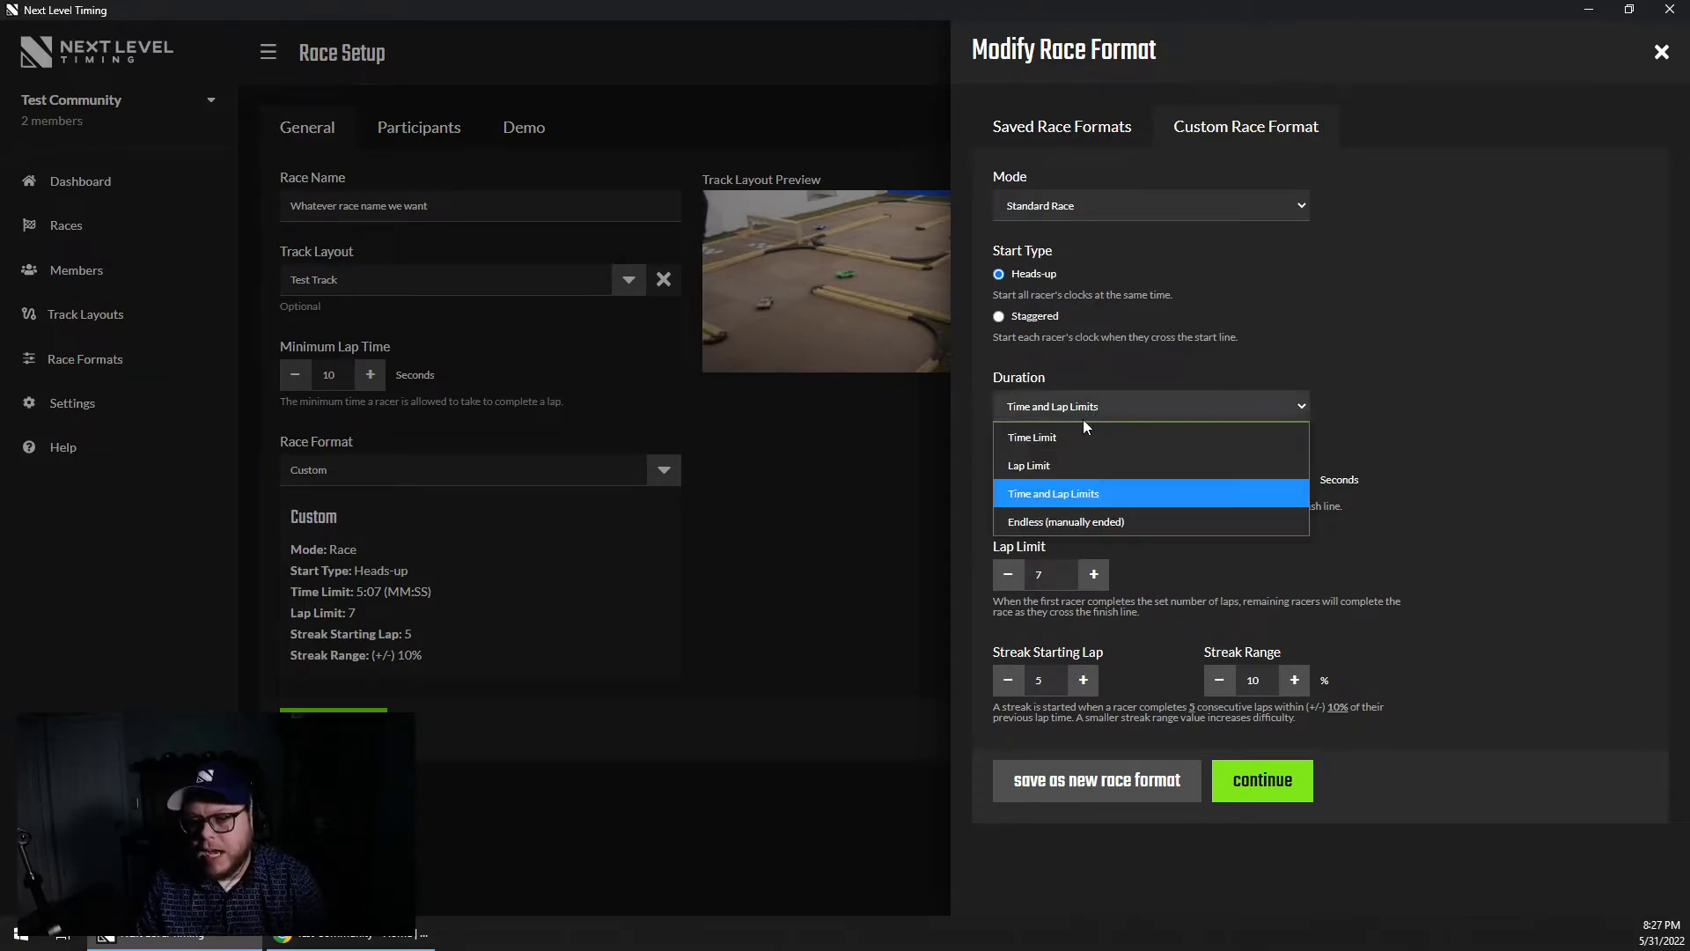
pyautogui.click(1067, 524)
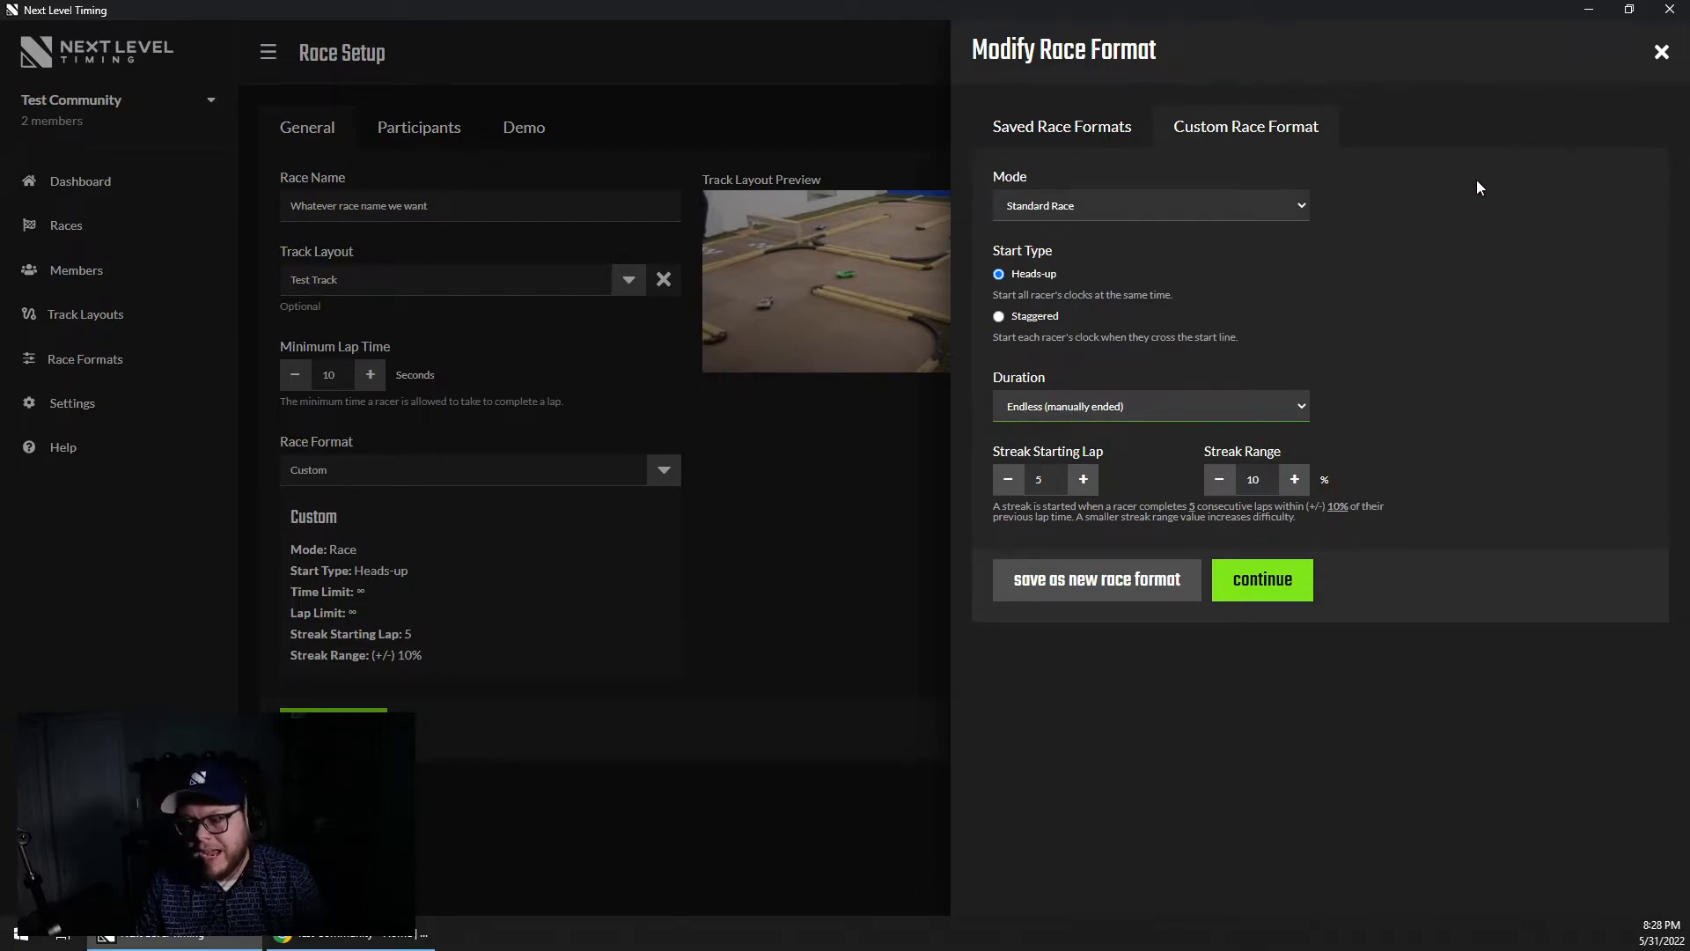
pyautogui.click(1128, 415)
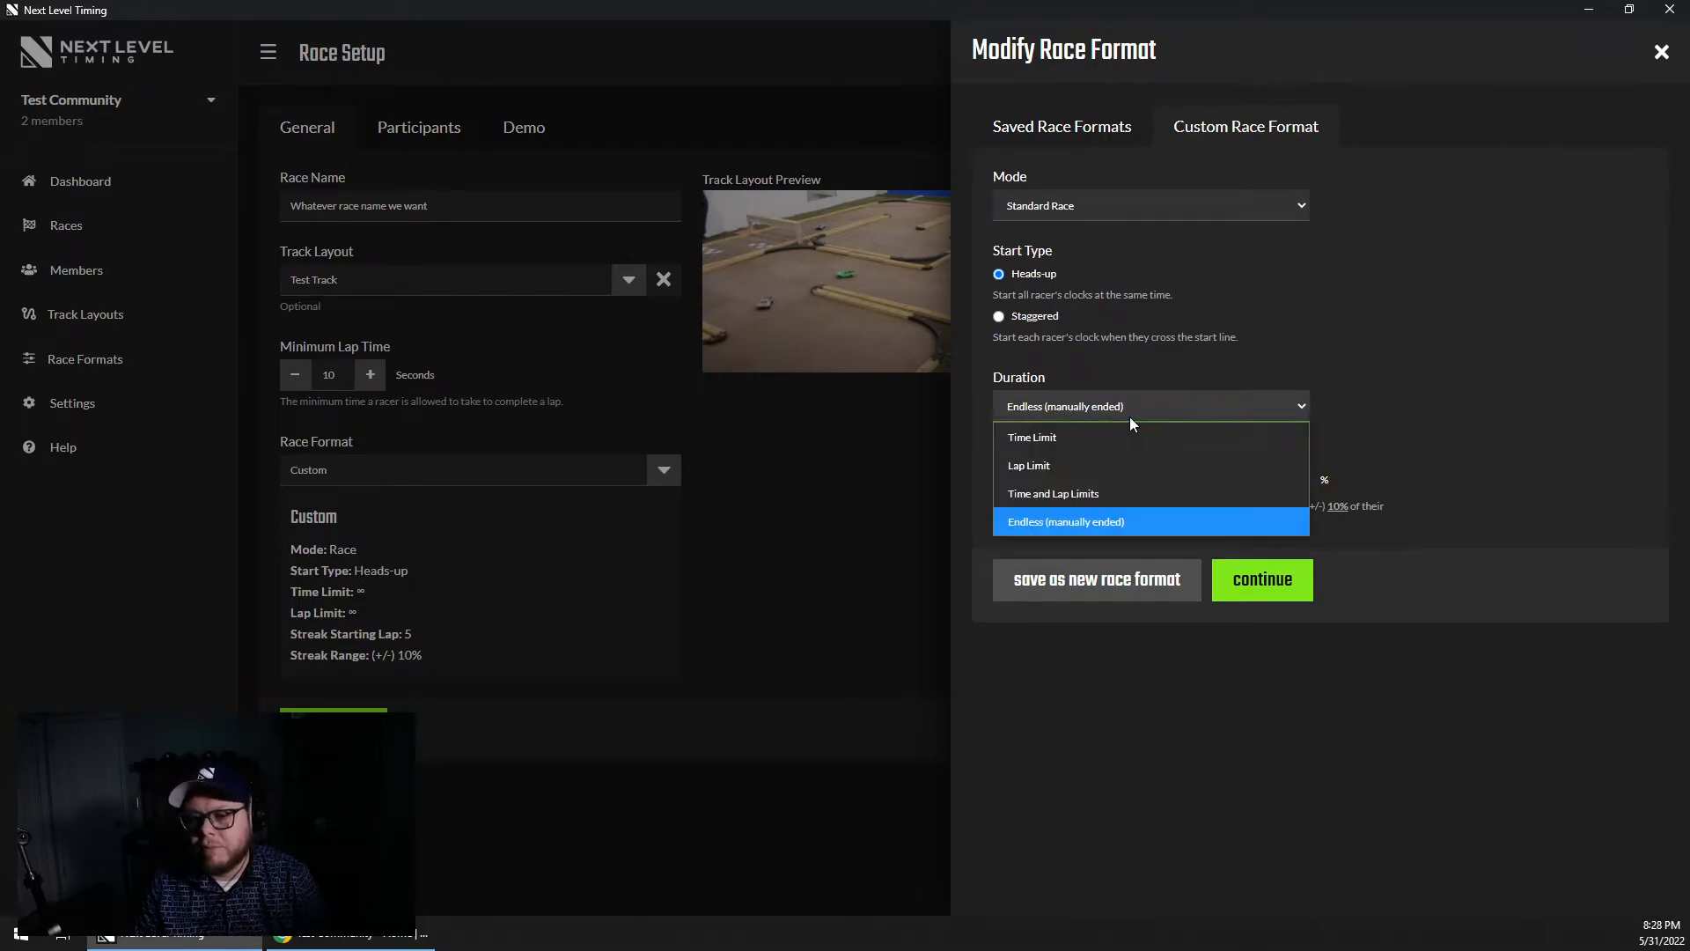
pyautogui.click(1042, 437)
pyautogui.click(1018, 489)
pyautogui.click(1019, 489)
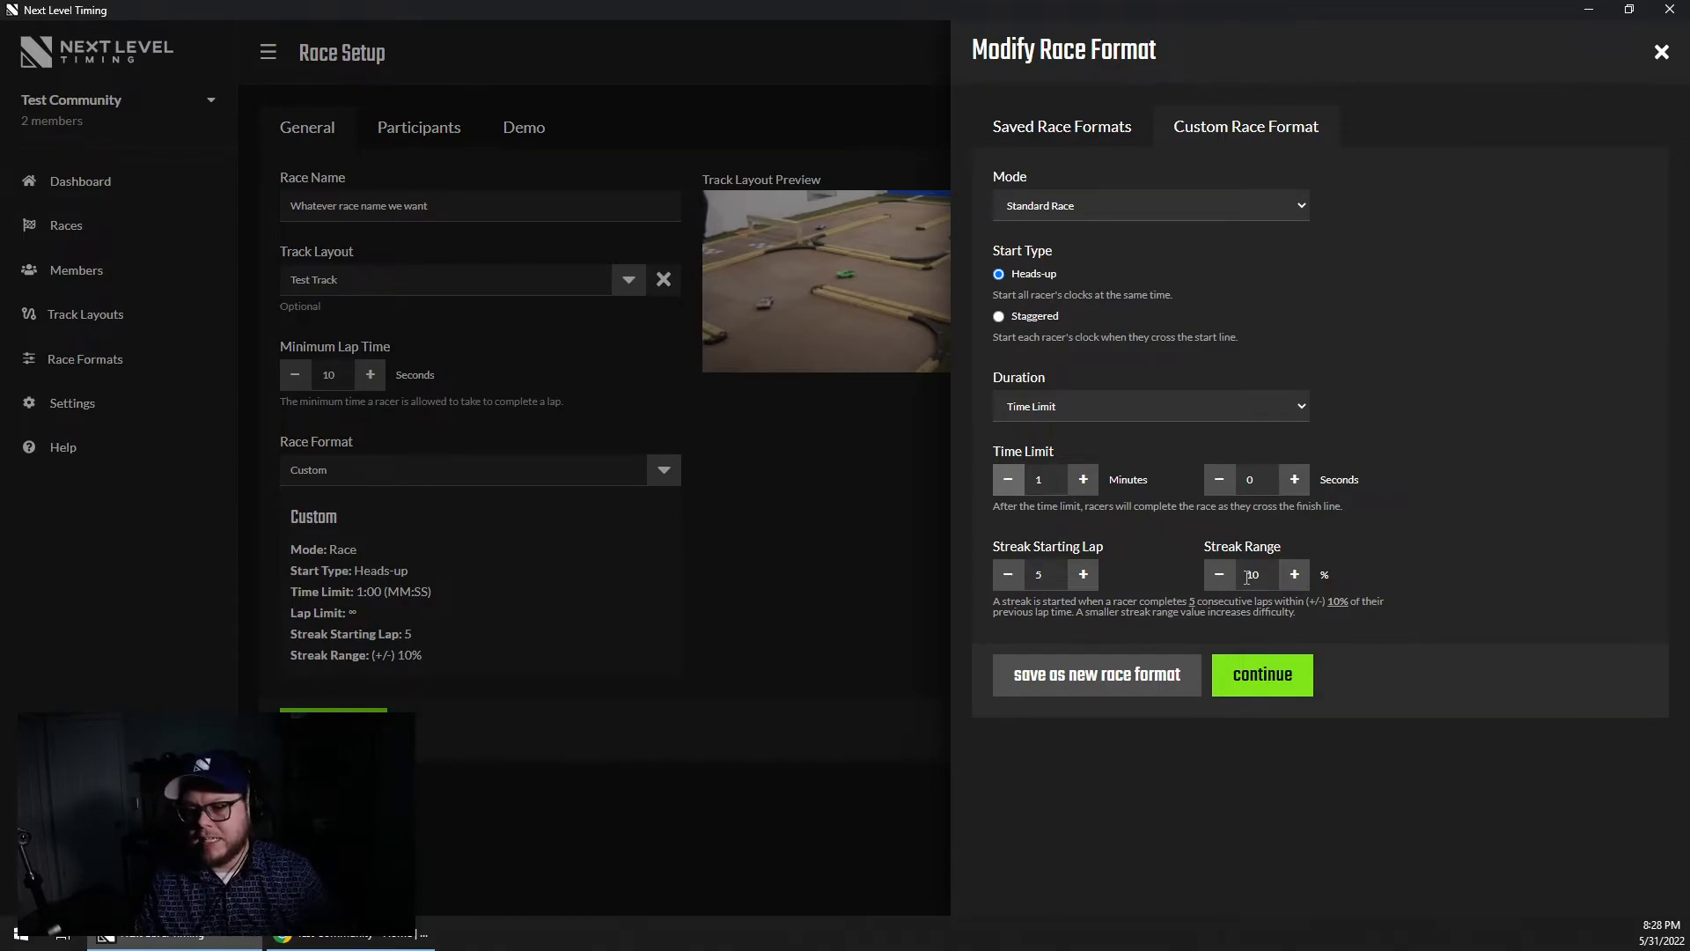
# Lower the custom format's streak range to 5%, raise it to 16%, and restore it to 10%.
pyautogui.click(1219, 574)
pyautogui.click(1219, 574)
pyautogui.click(1220, 574)
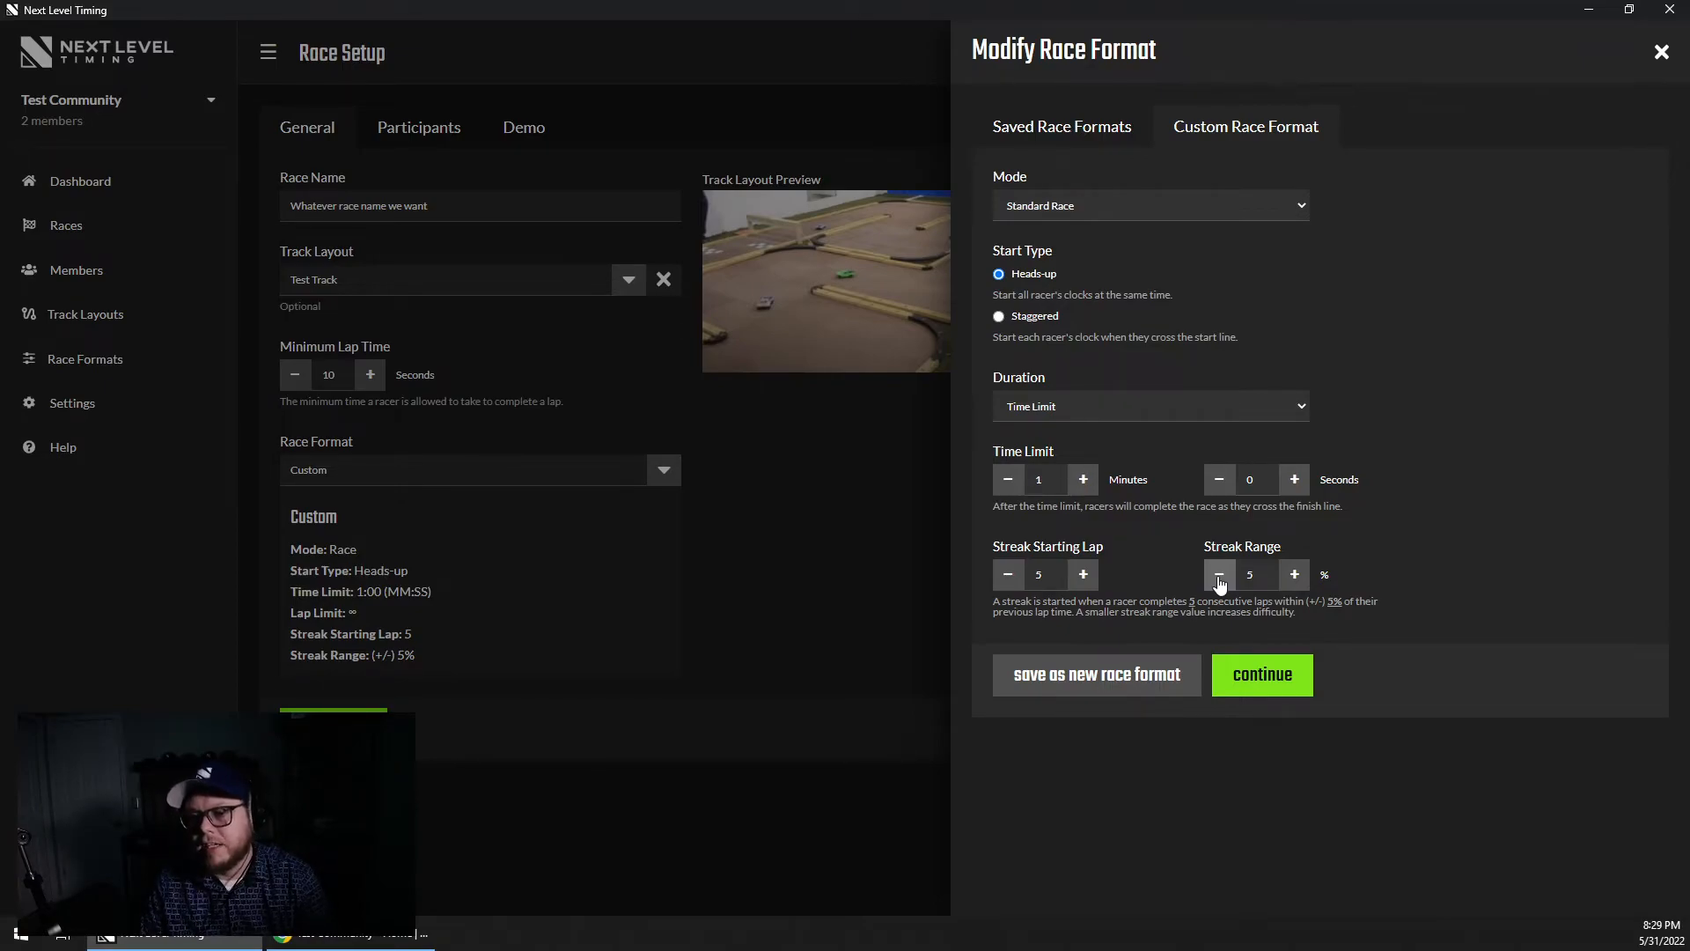
pyautogui.click(1299, 581)
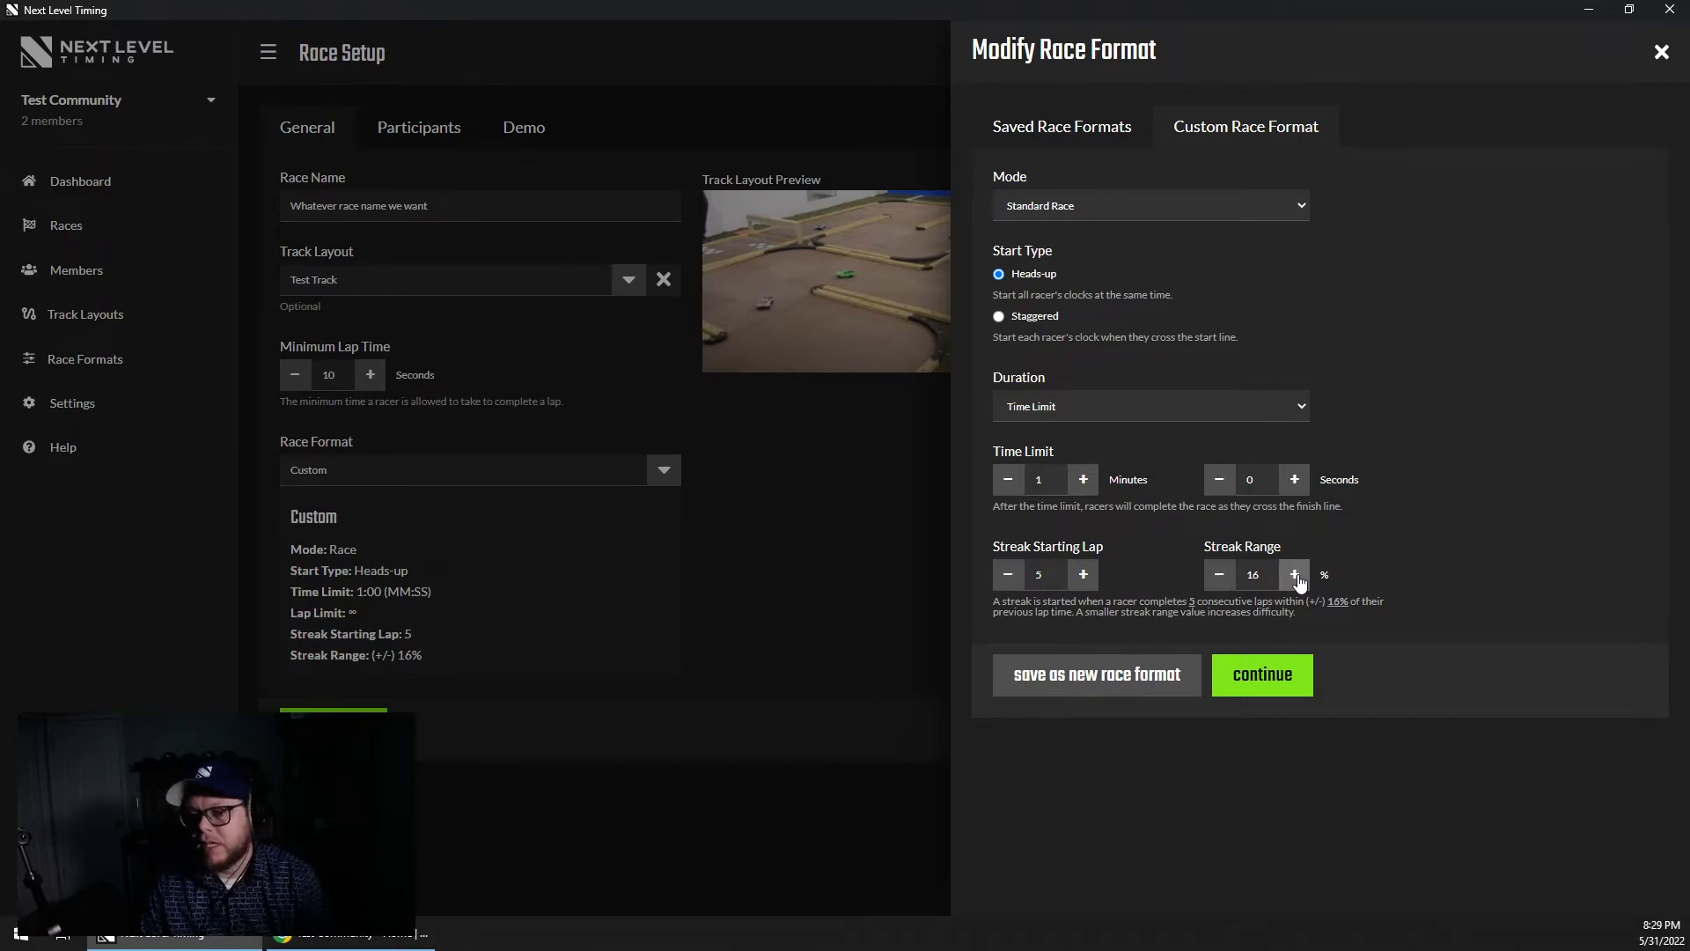
pyautogui.click(1218, 578)
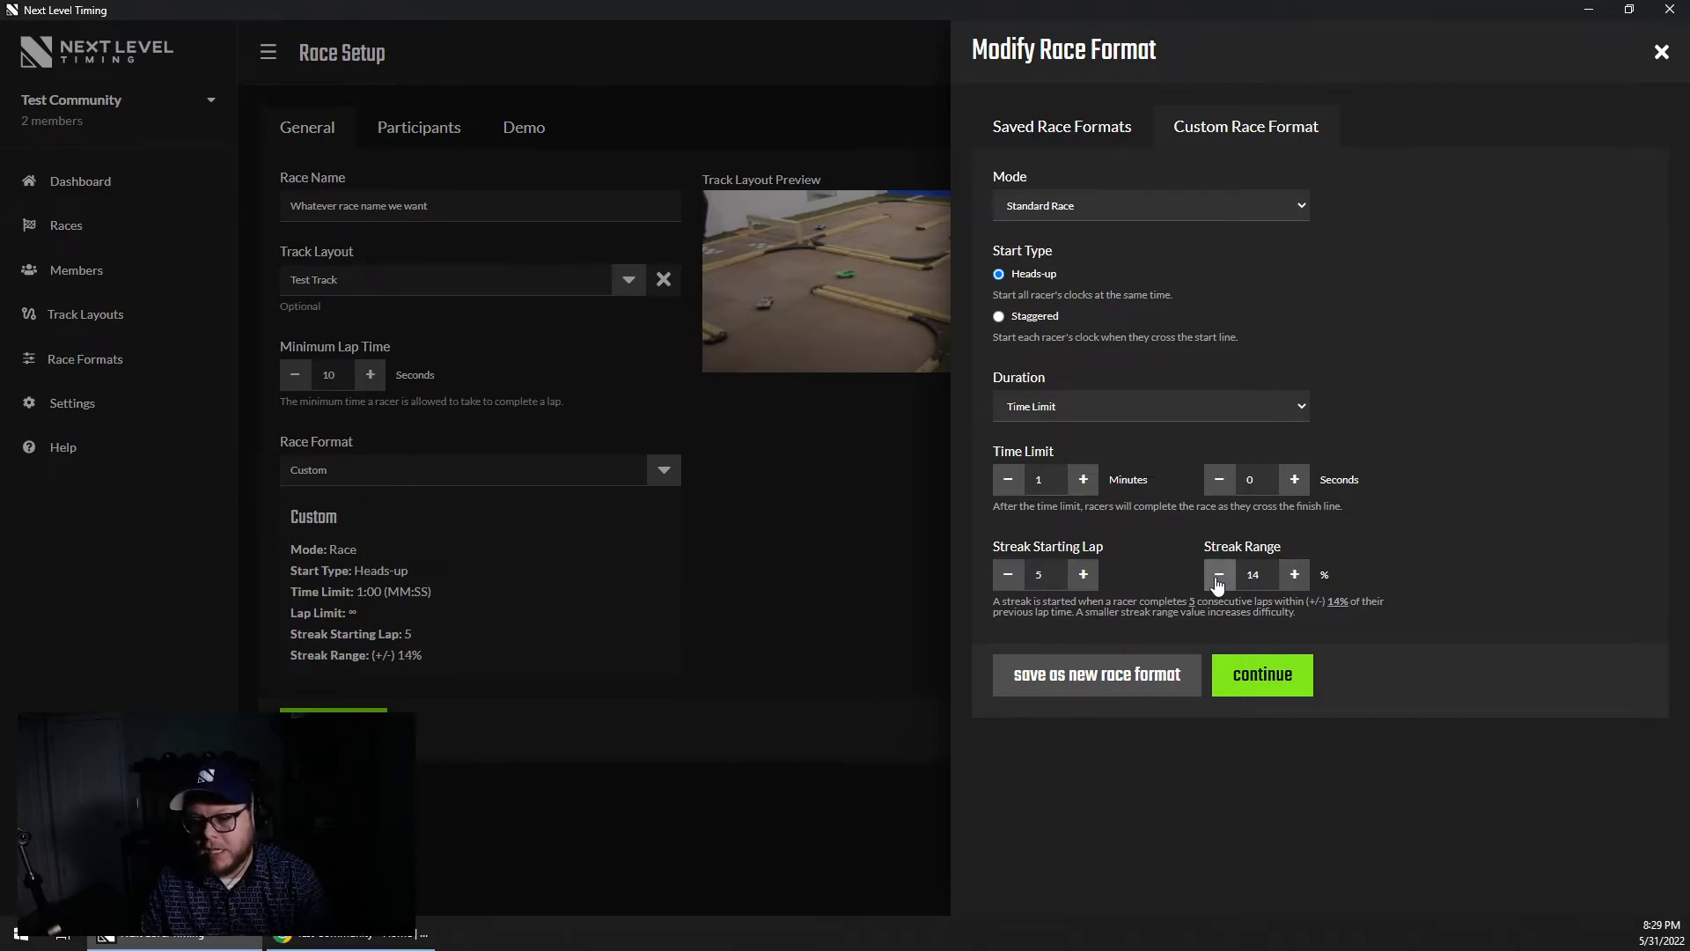
pyautogui.click(1219, 584)
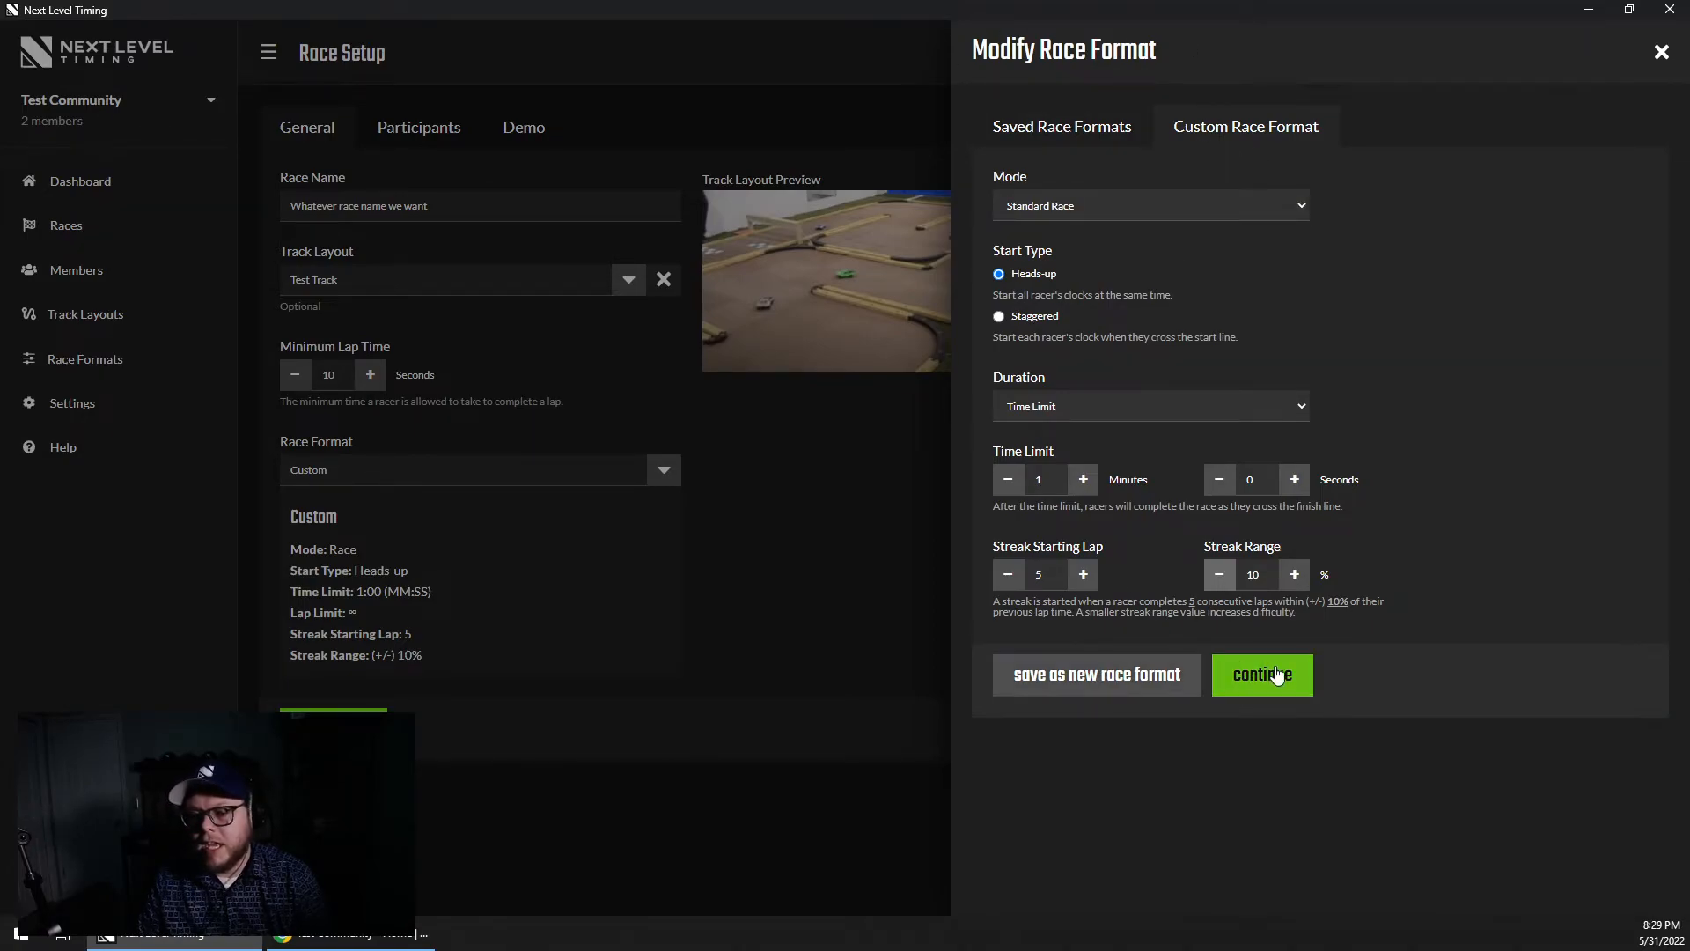
# Save the custom settings as a new race format named "Test Race Format".
pyautogui.click(1113, 688)
pyautogui.click(640, 211)
pyautogui.write('T')
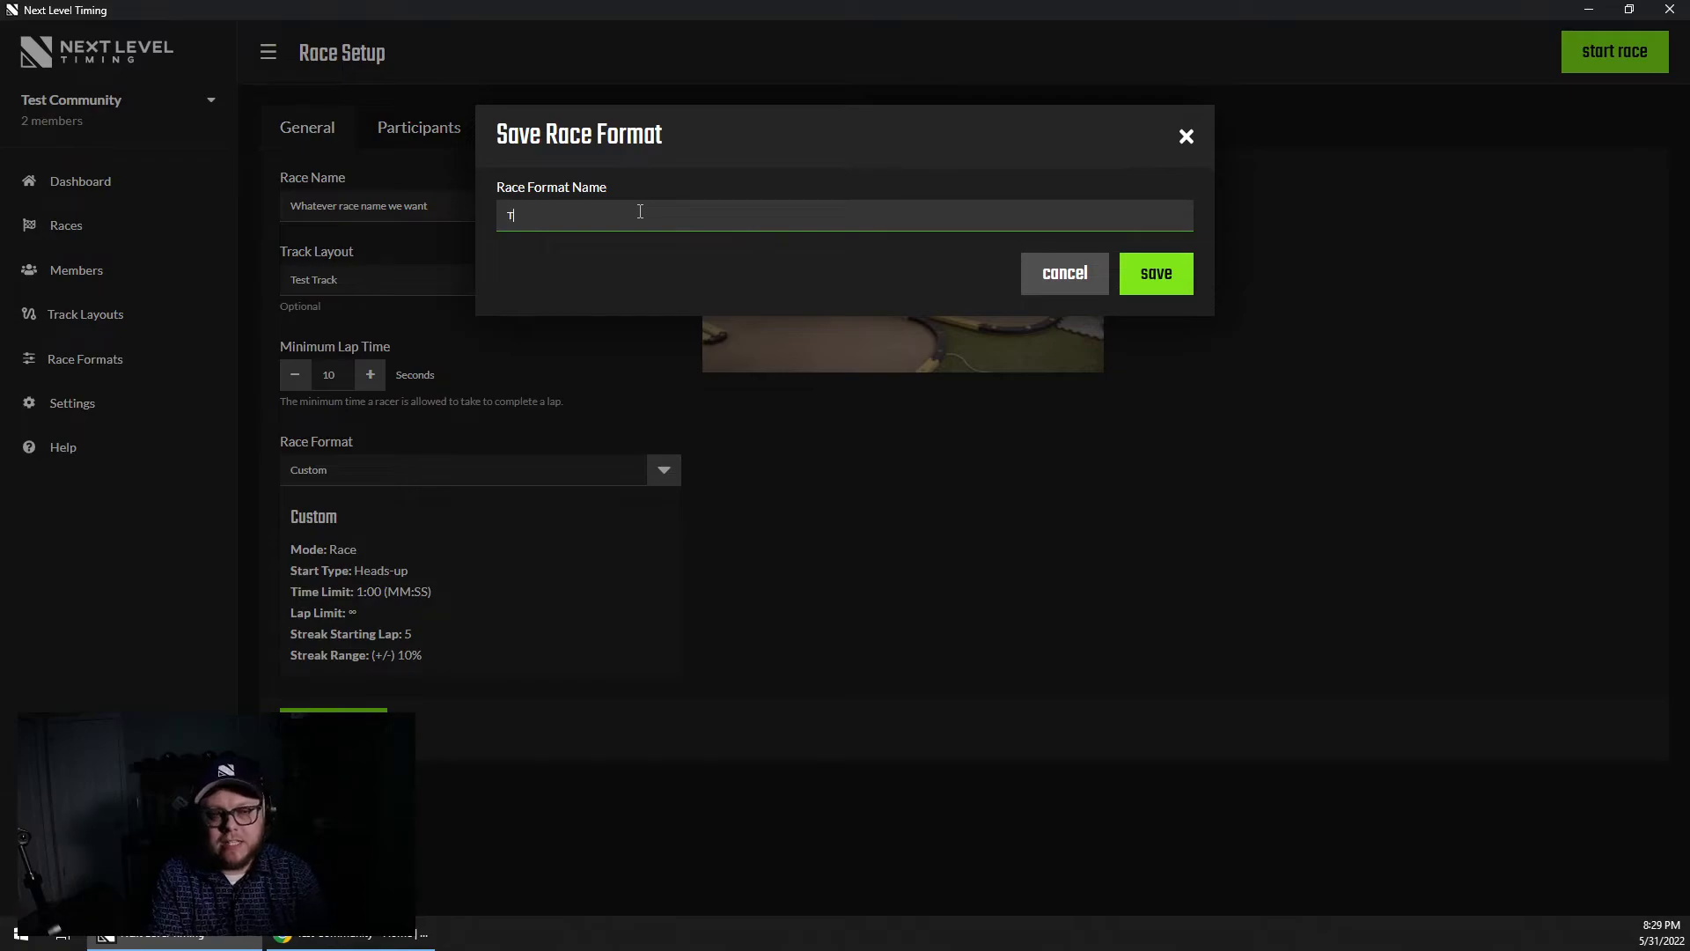
pyautogui.write('est Race Format')
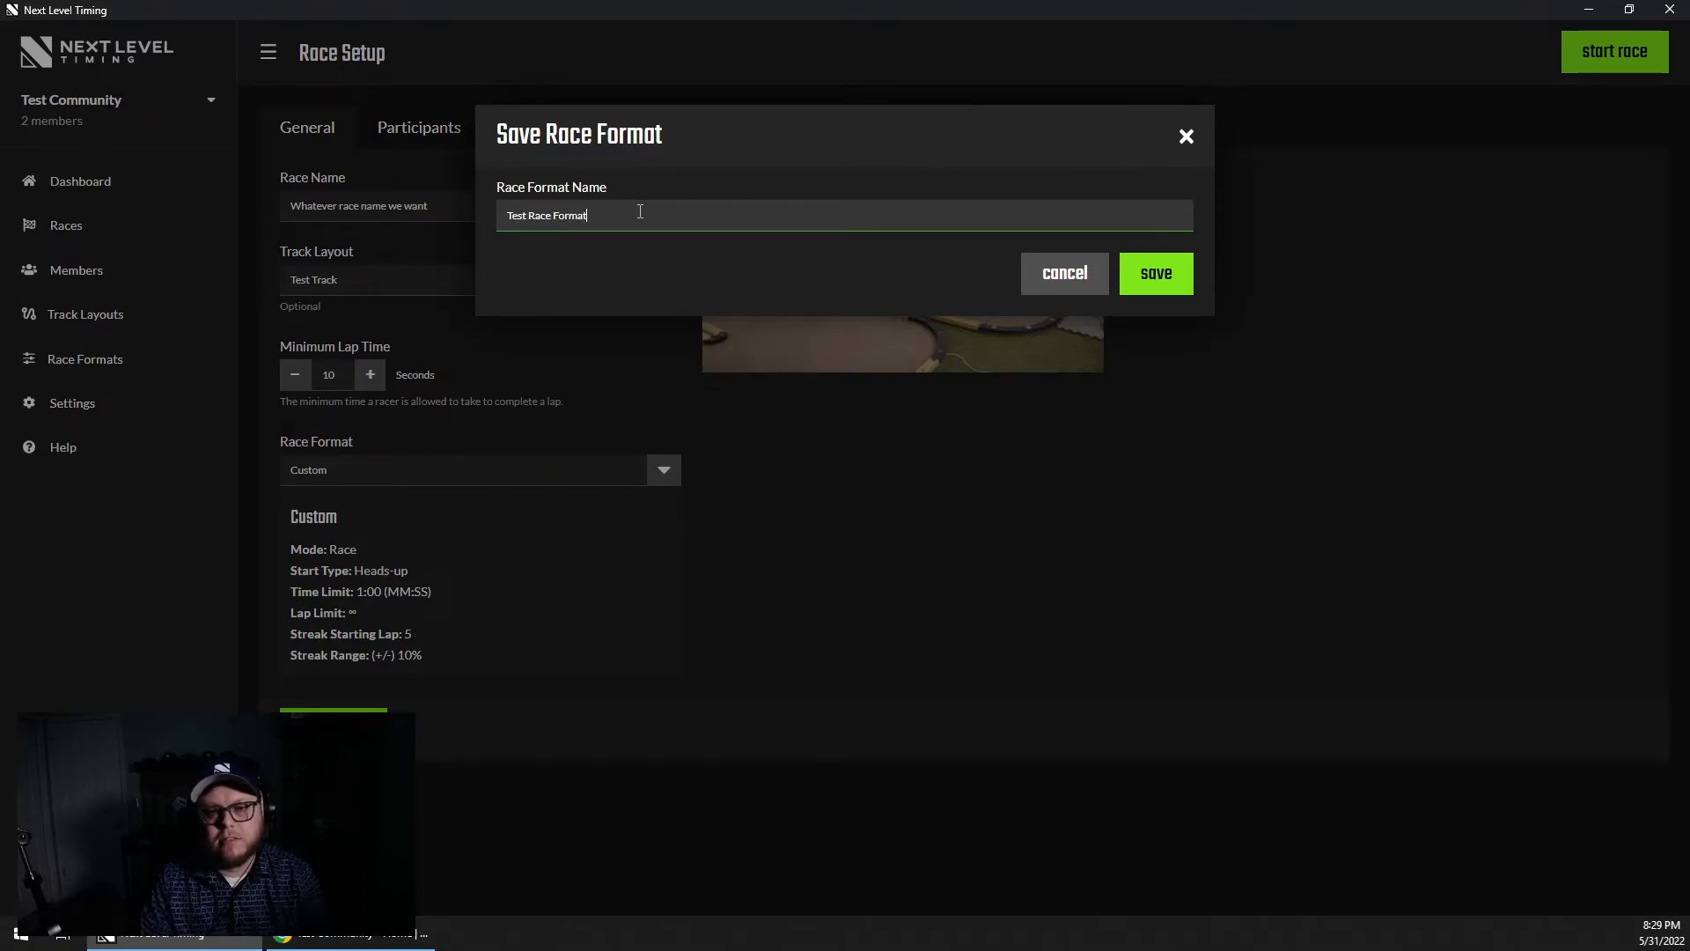
pyautogui.click(1149, 274)
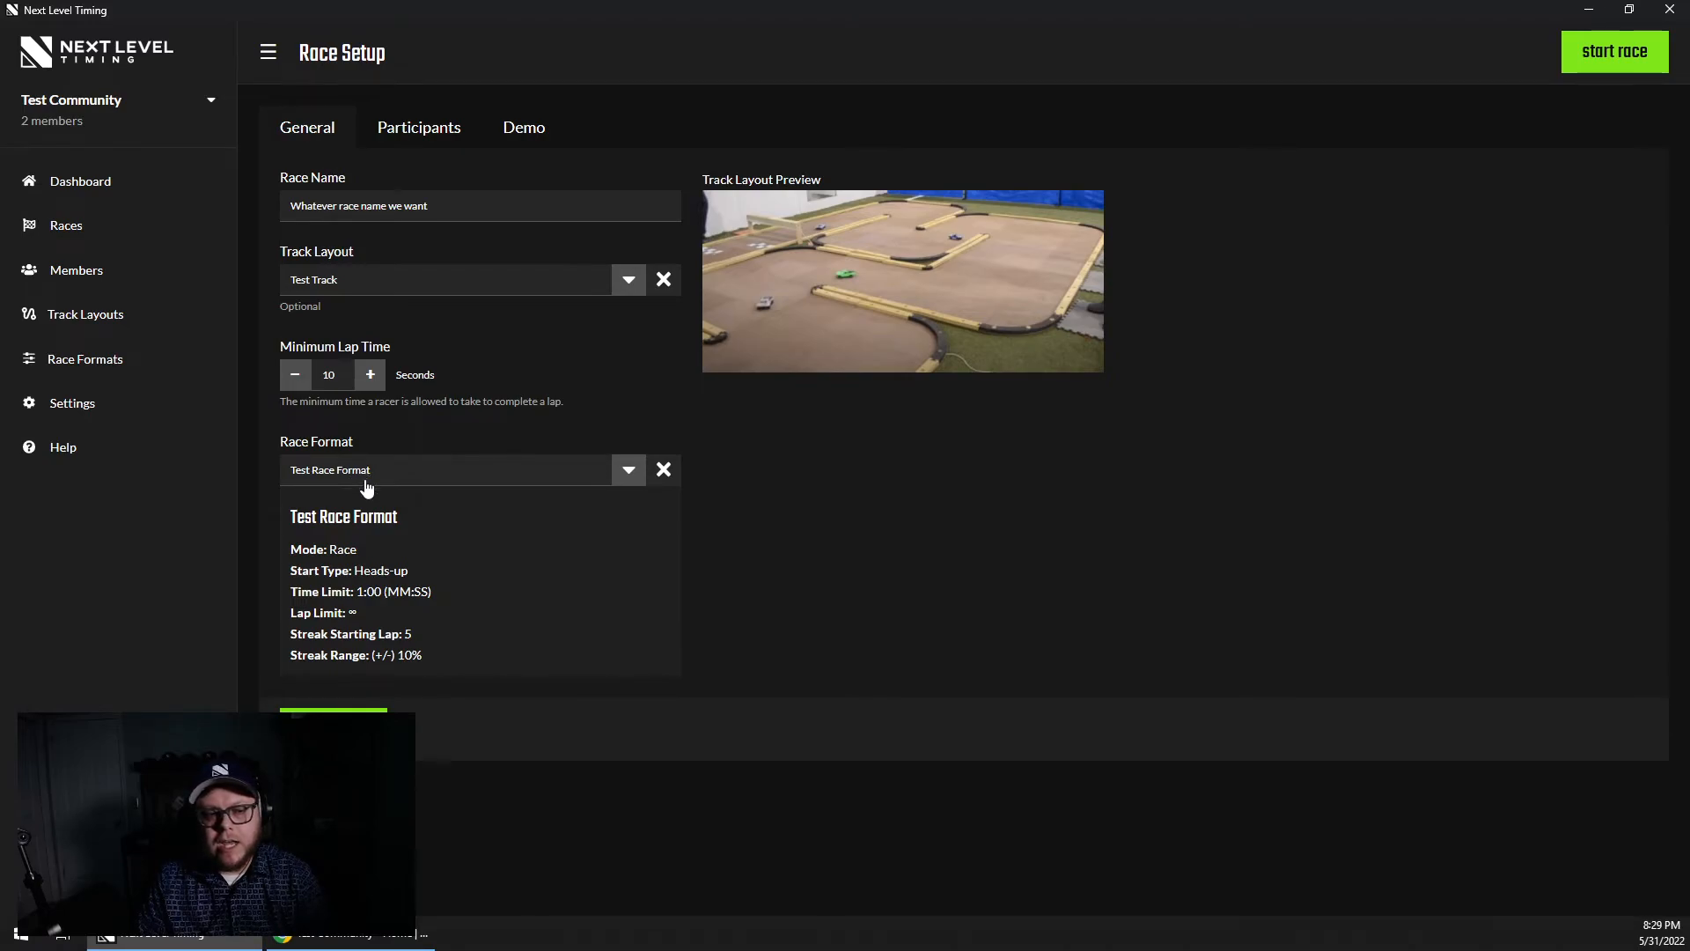
# Clear the race's selected format and reselect Test Race Format from the saved race formats.
pyautogui.click(665, 471)
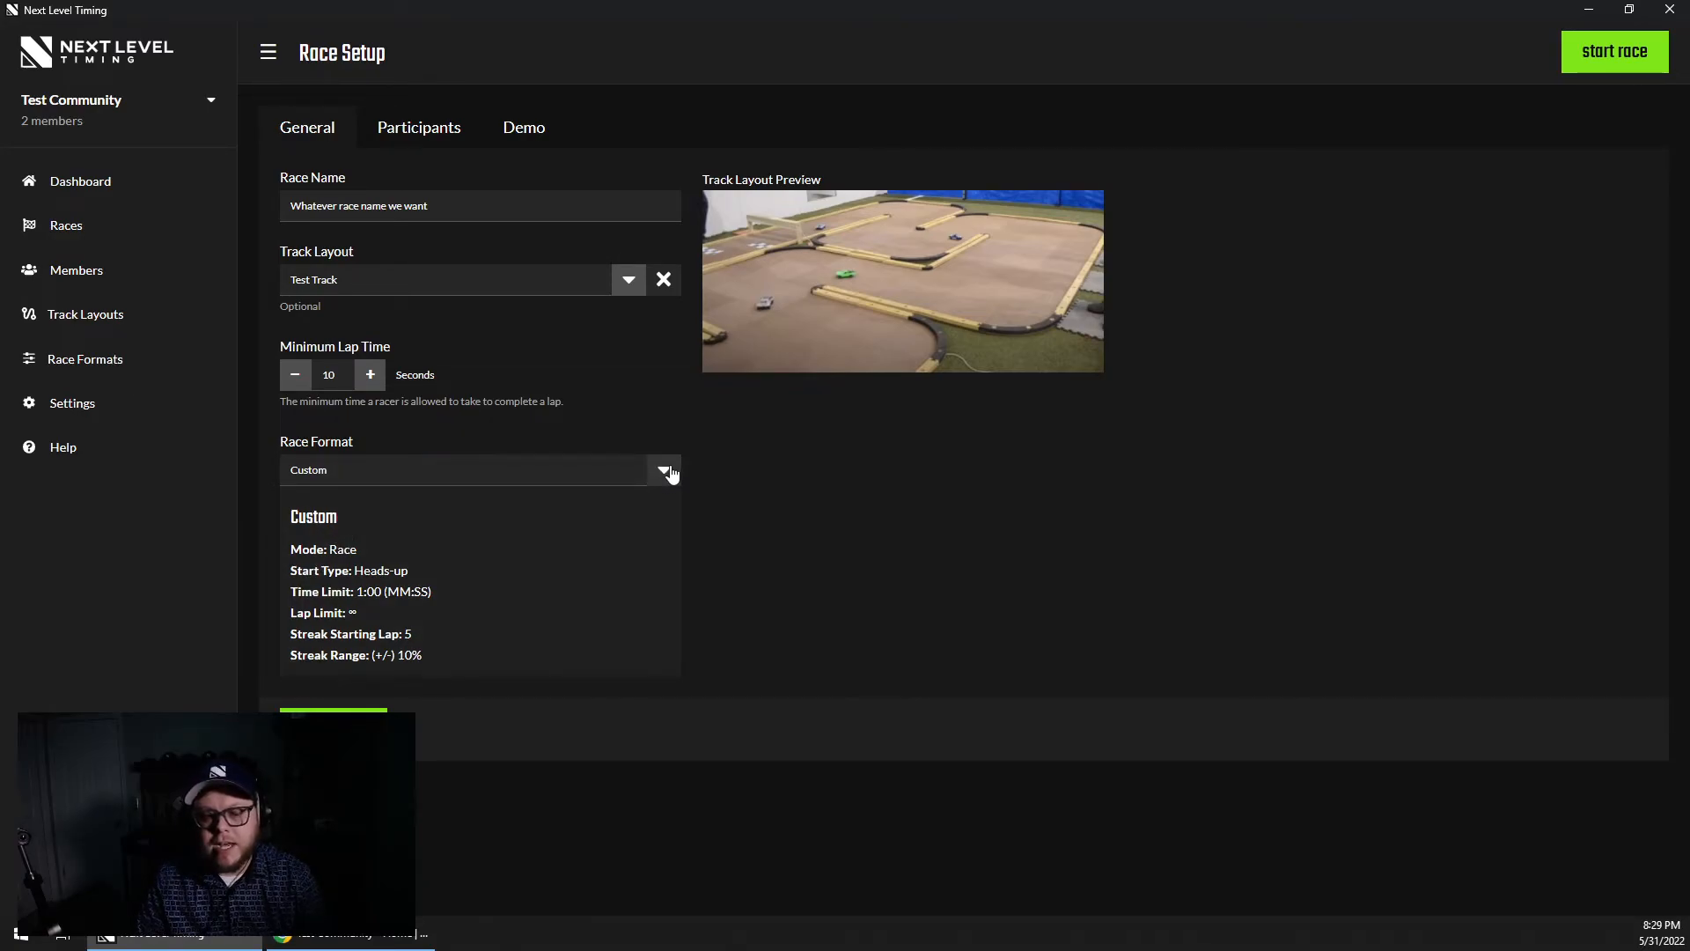
pyautogui.click(519, 474)
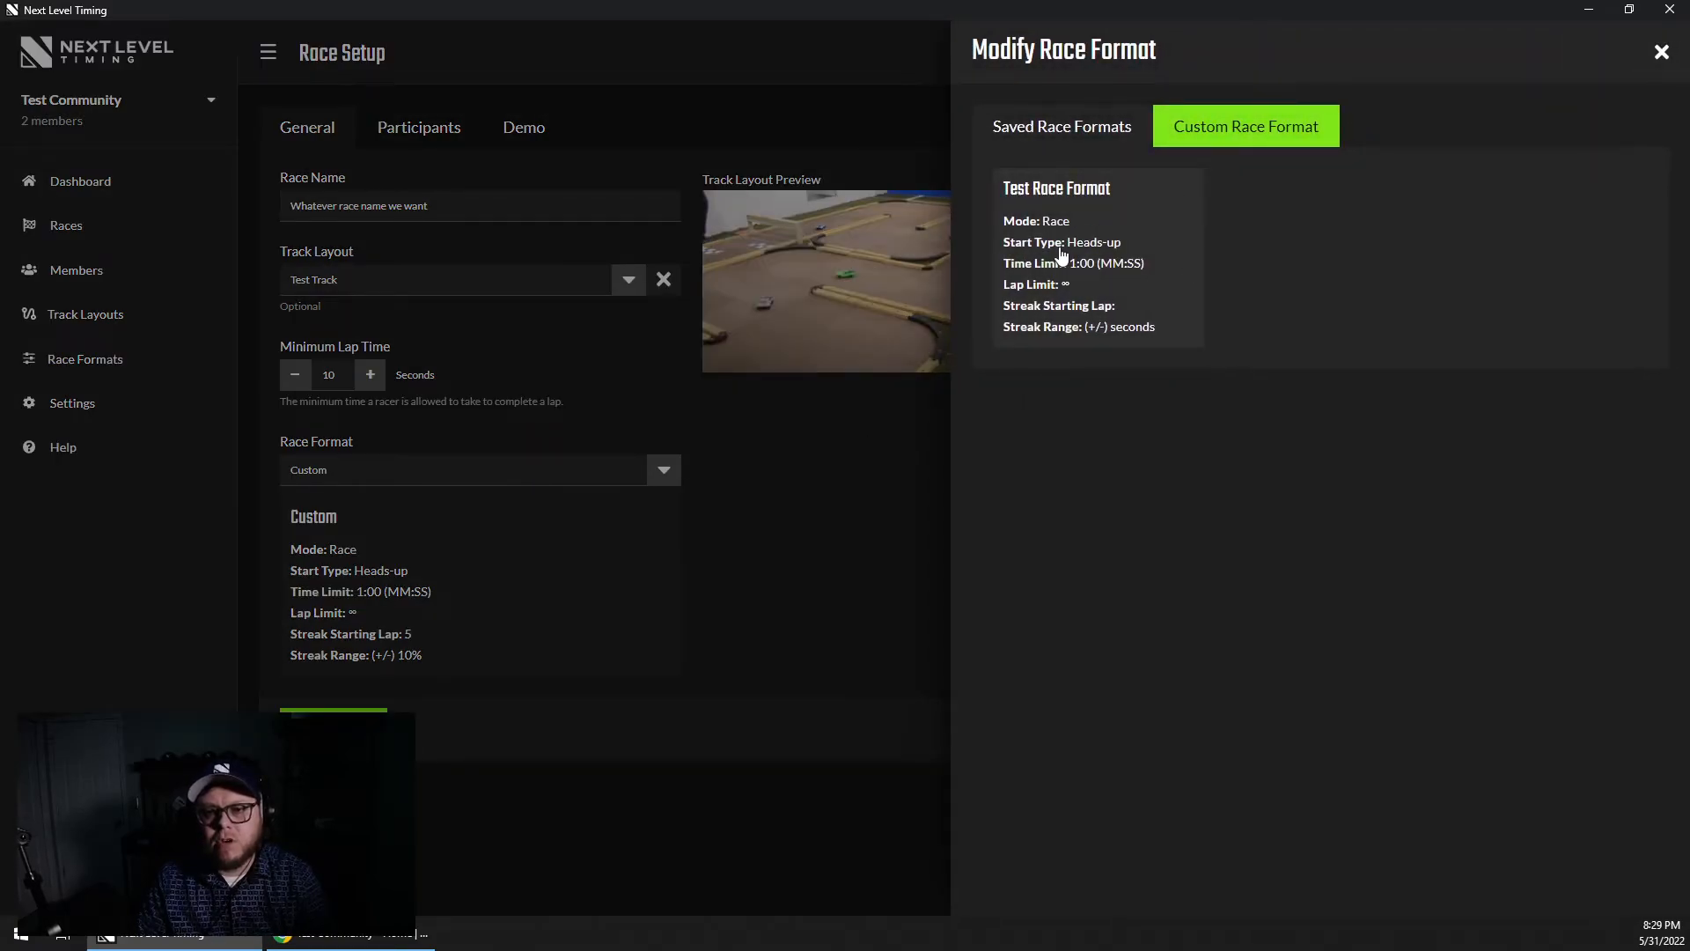
pyautogui.click(1063, 255)
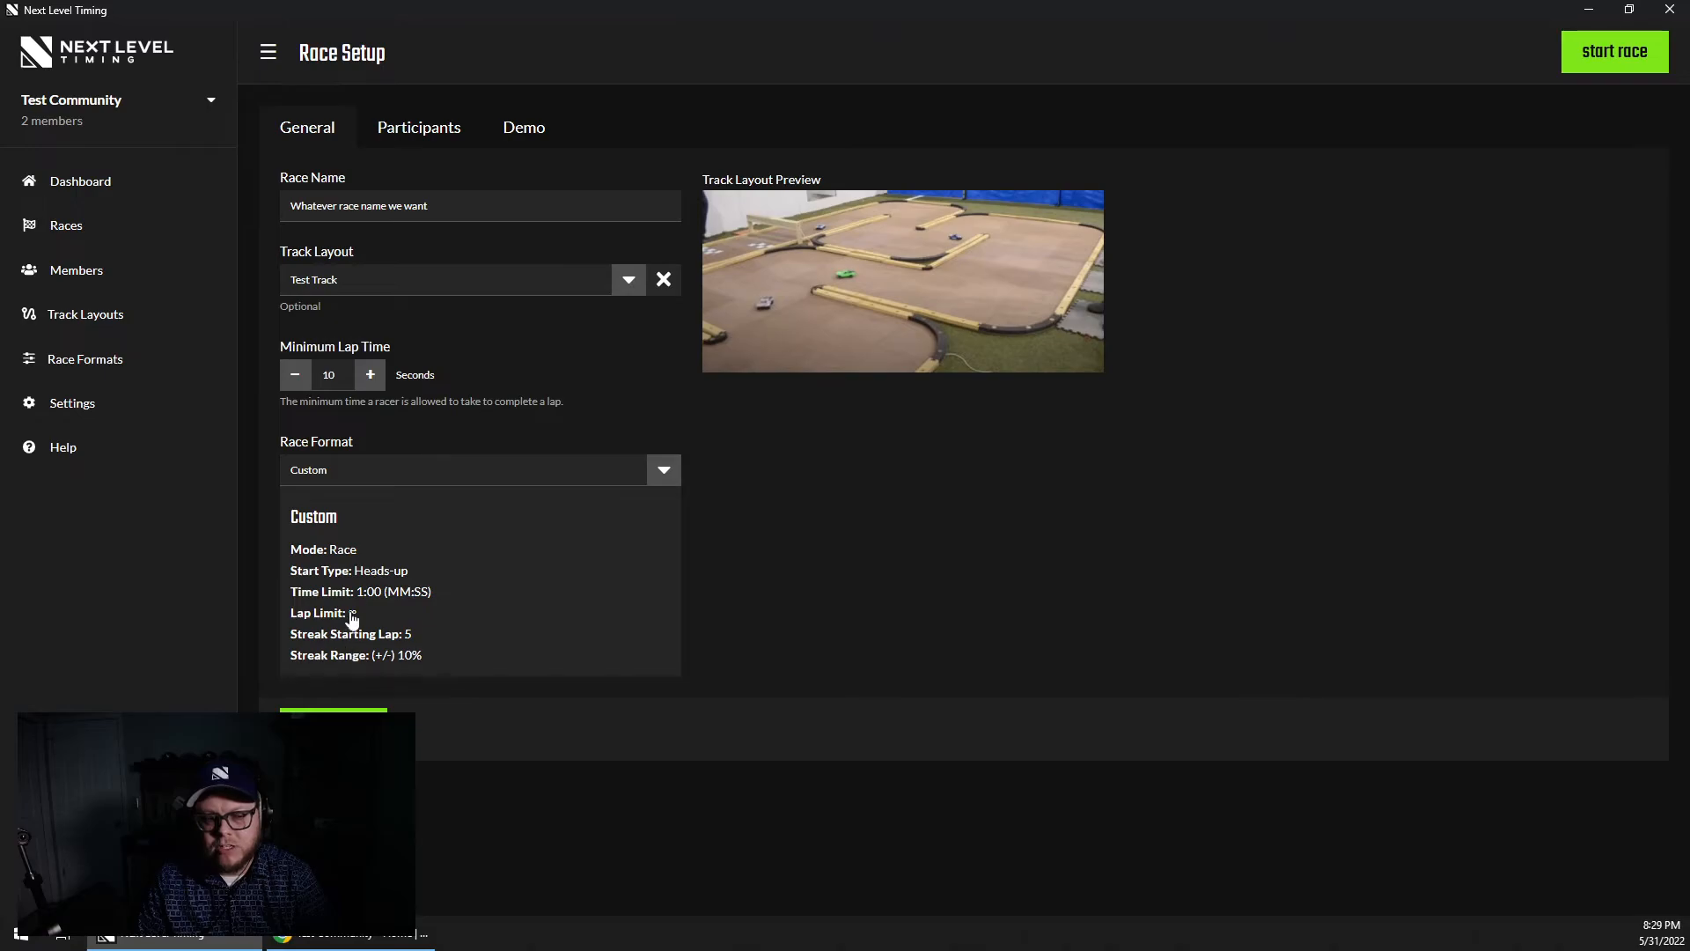
# Set the custom race format's time limit to 3 minutes and apply it to the race.
pyautogui.click(381, 589)
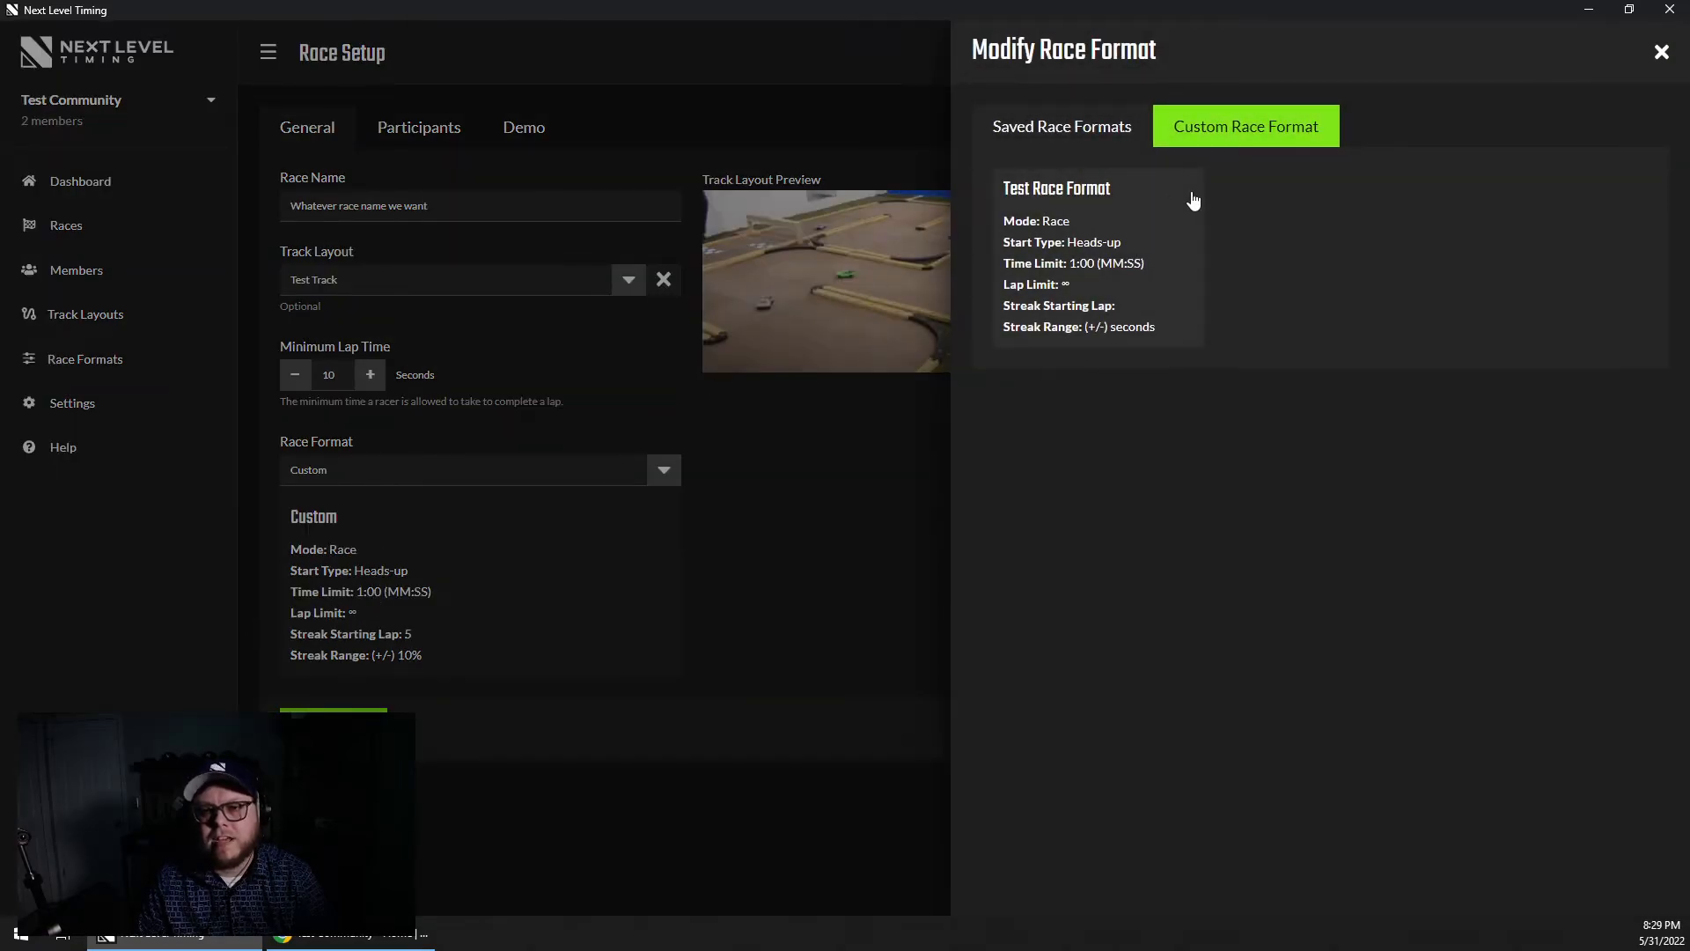
pyautogui.click(1244, 138)
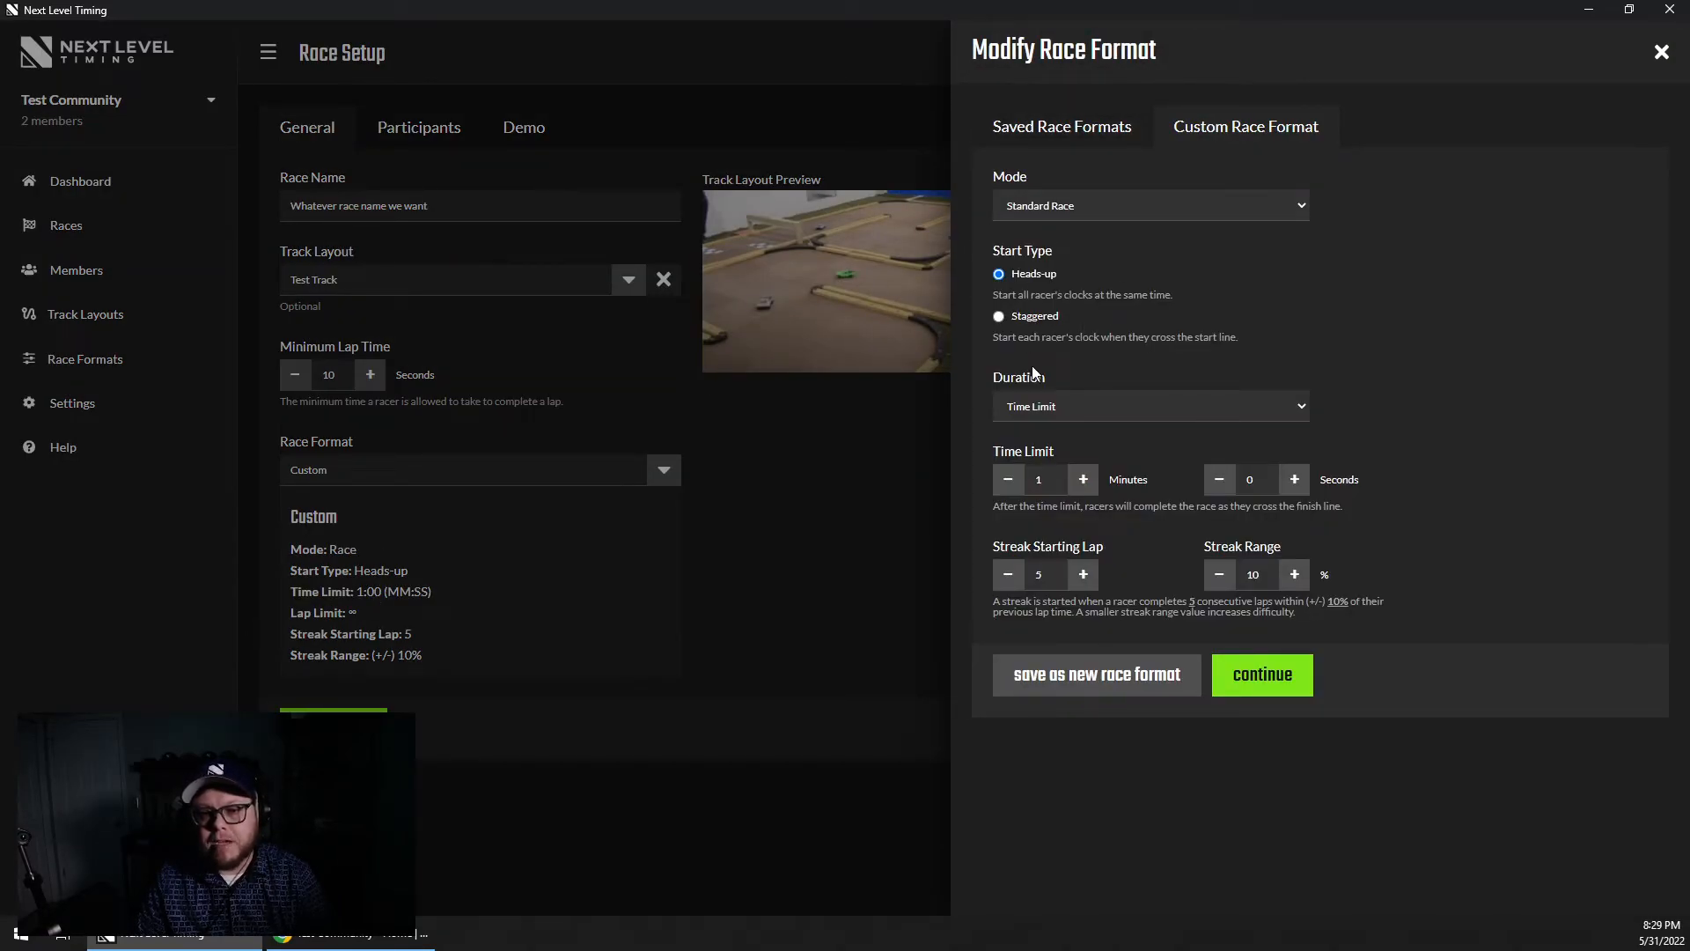
pyautogui.click(1084, 480)
pyautogui.click(1084, 480)
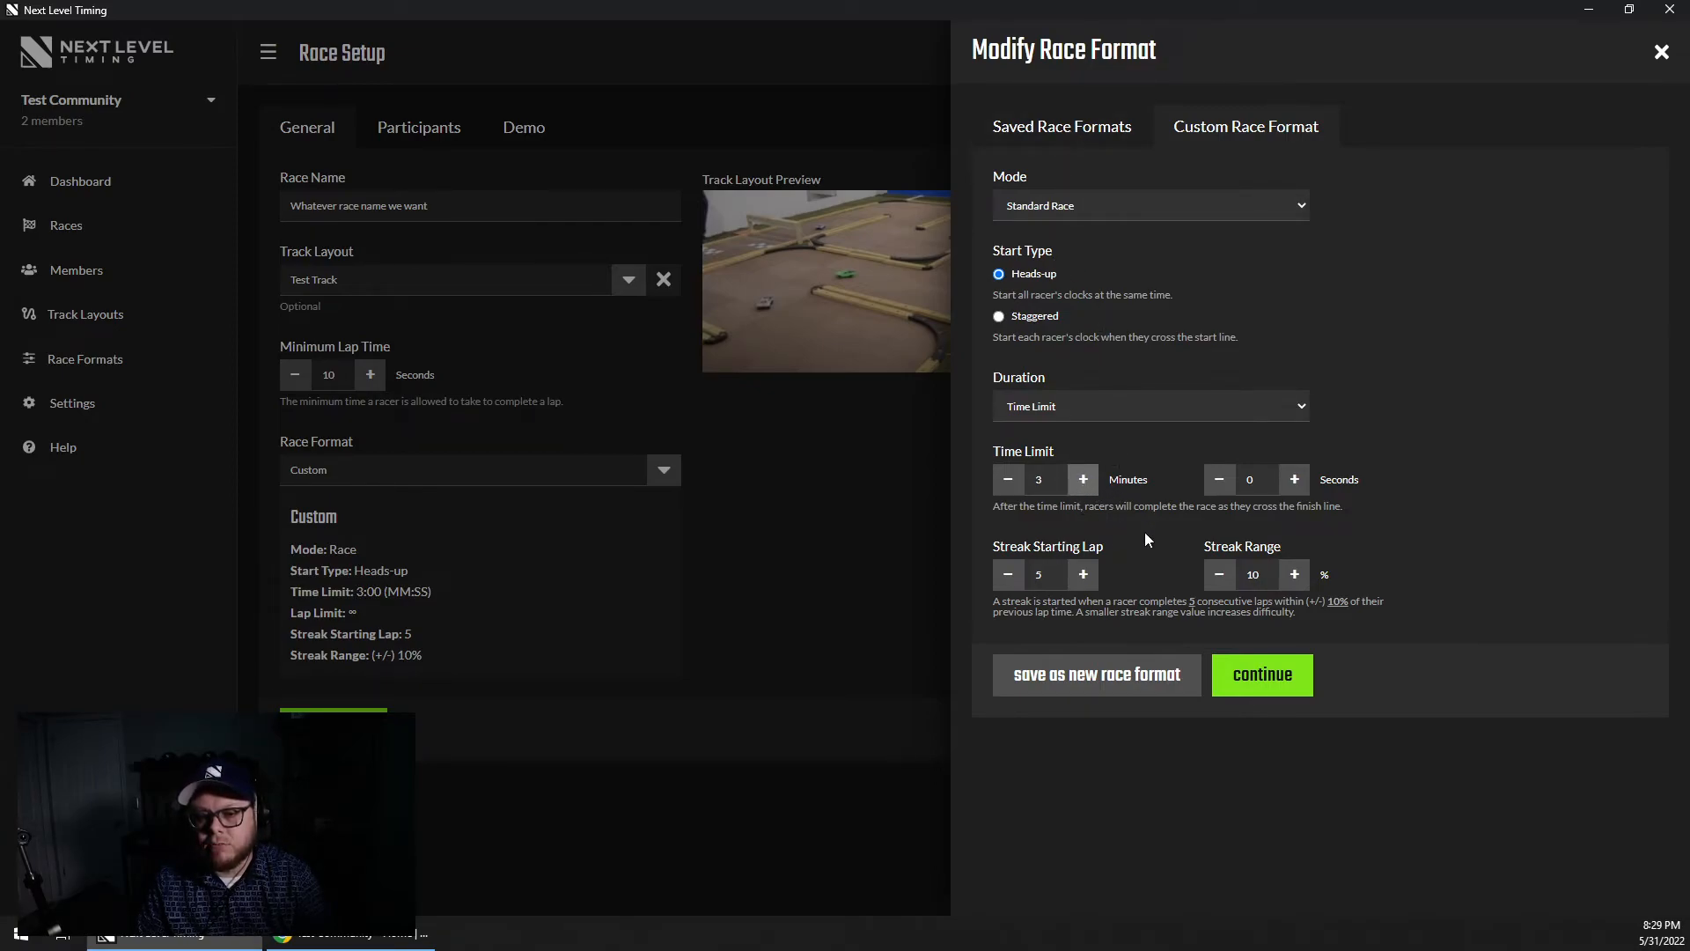
pyautogui.click(1250, 676)
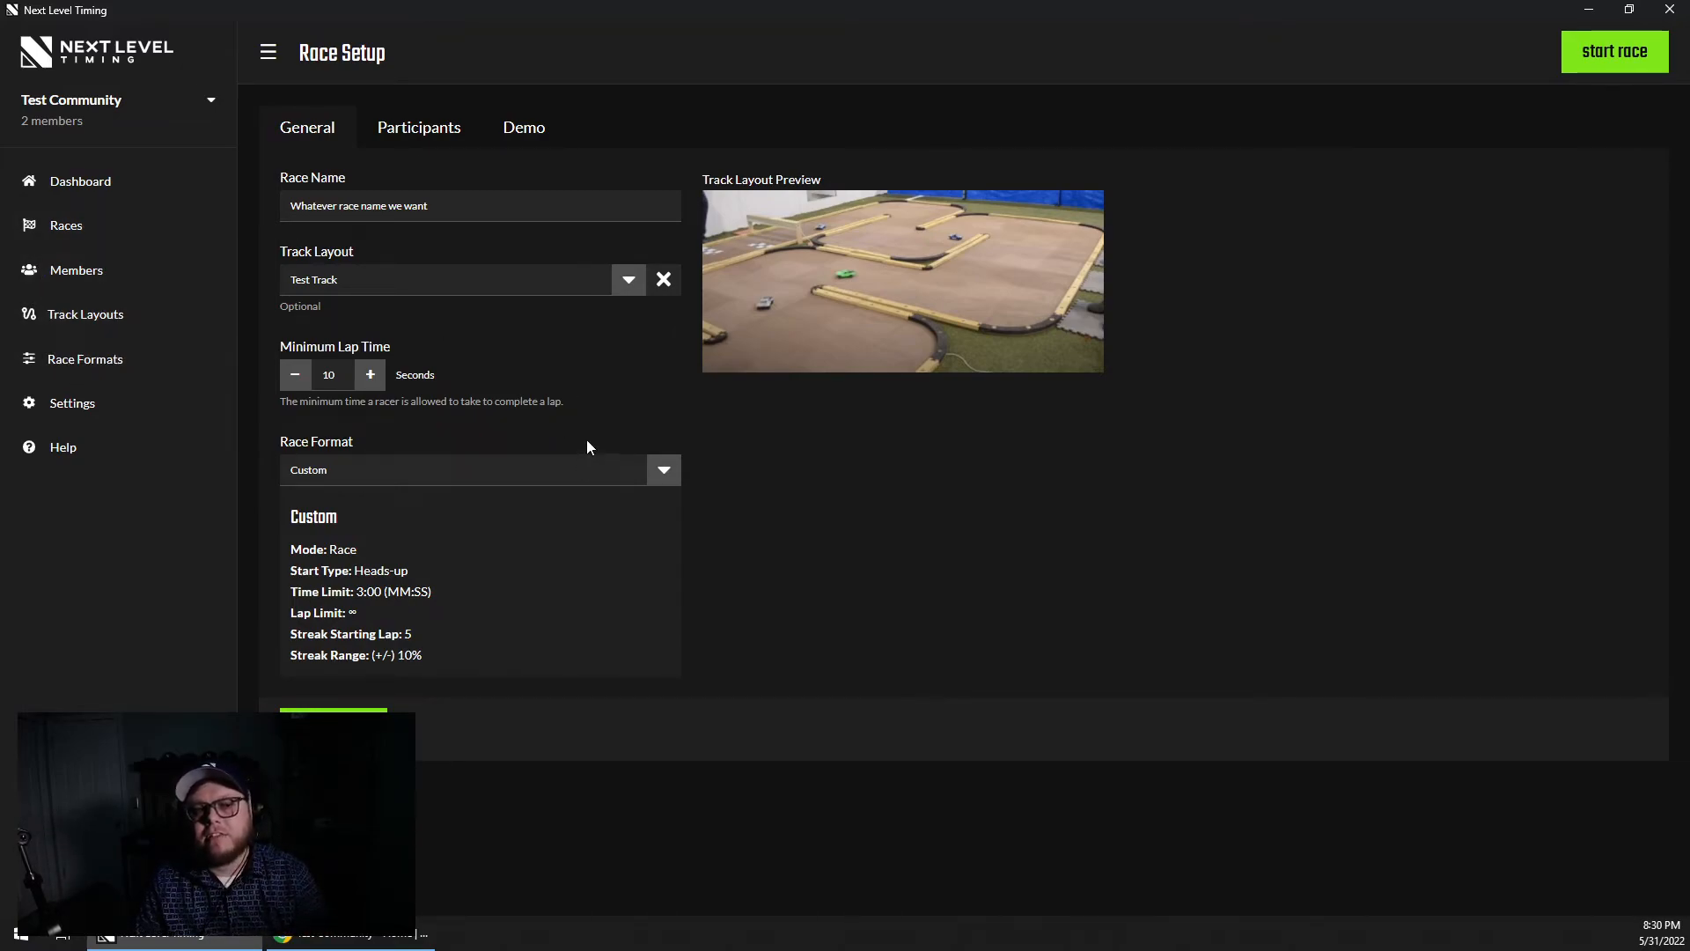
# Review the race's participant detection setting and disable the demo participants.
pyautogui.click(424, 137)
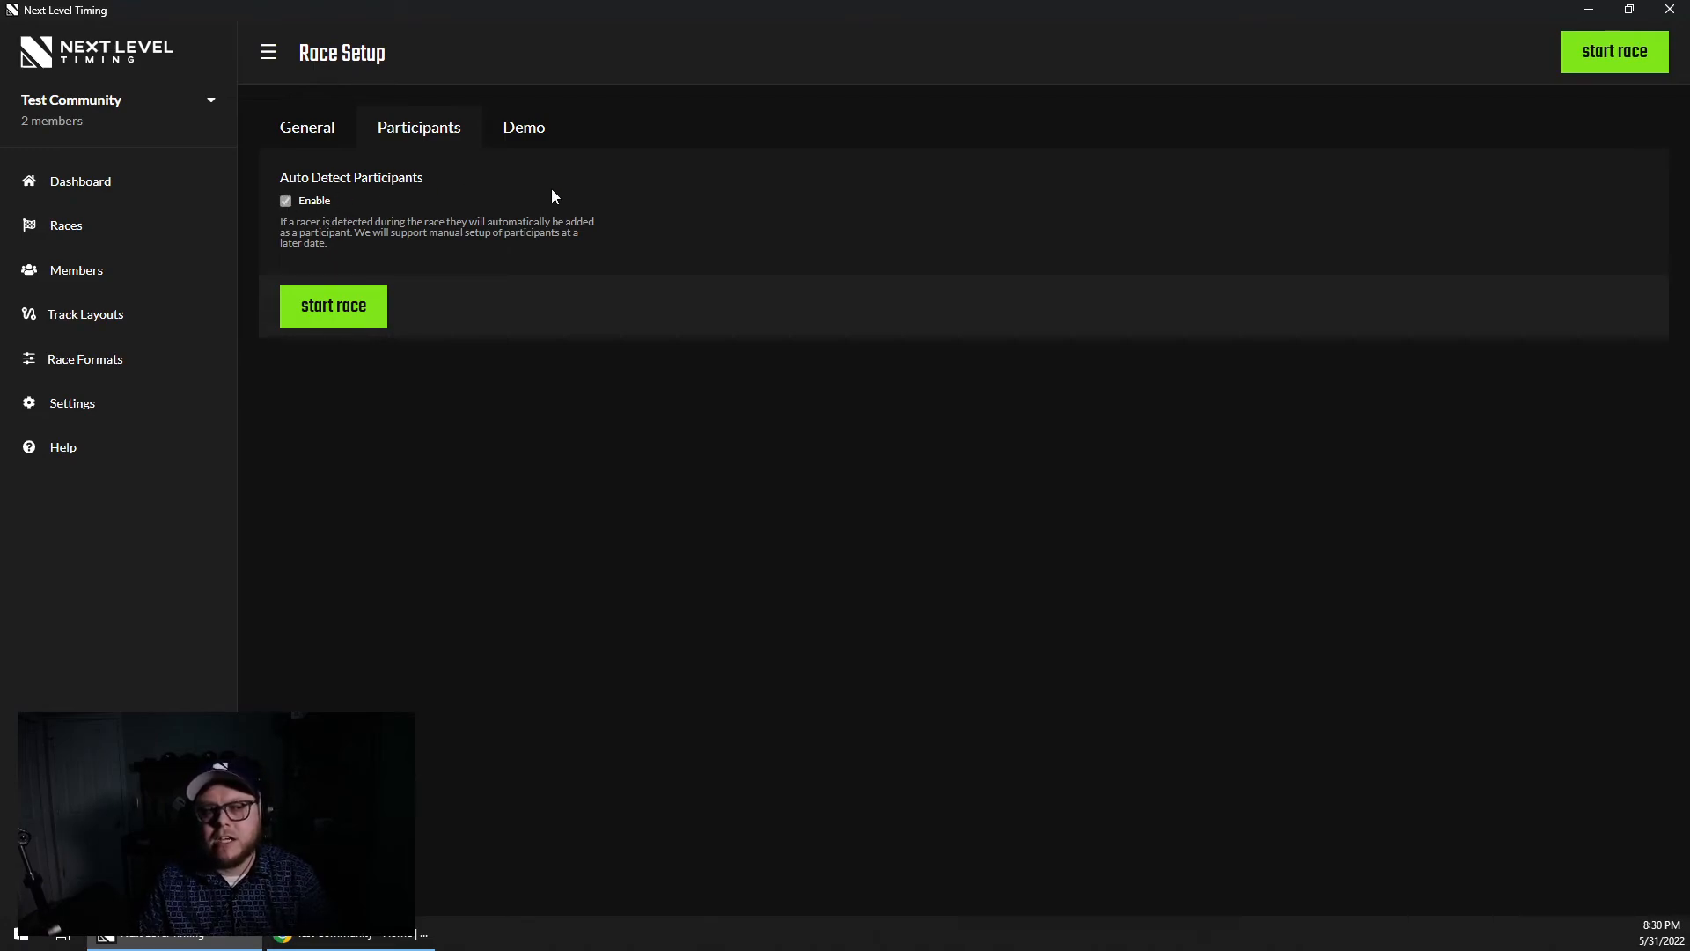
pyautogui.click(502, 146)
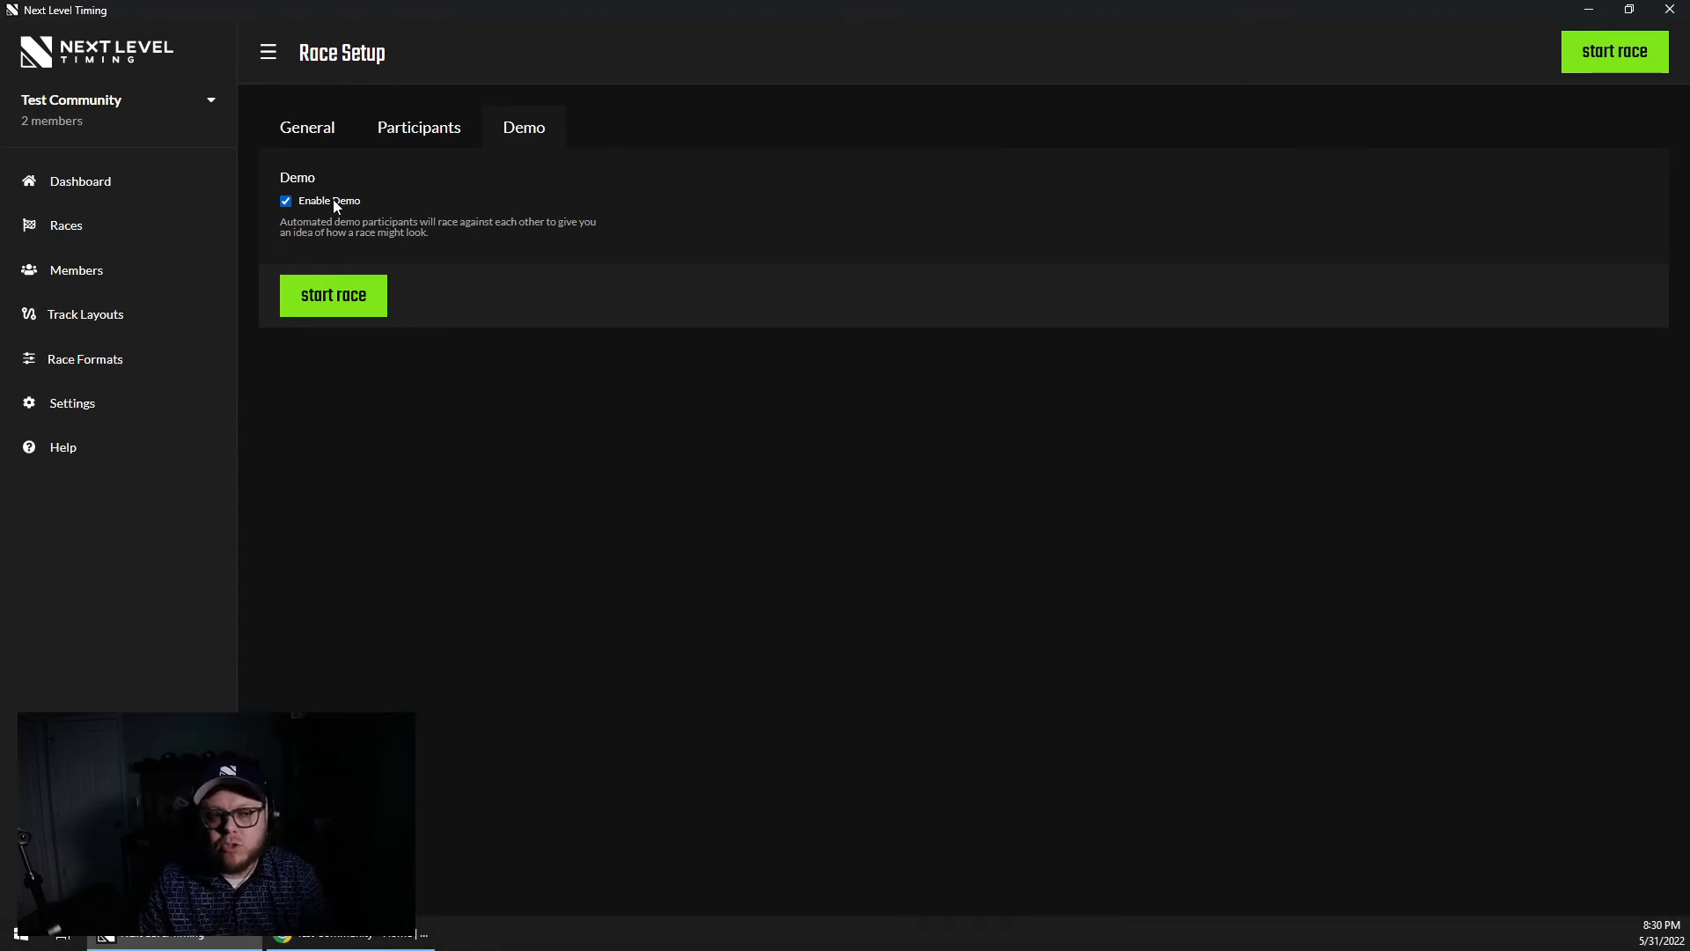
pyautogui.click(332, 199)
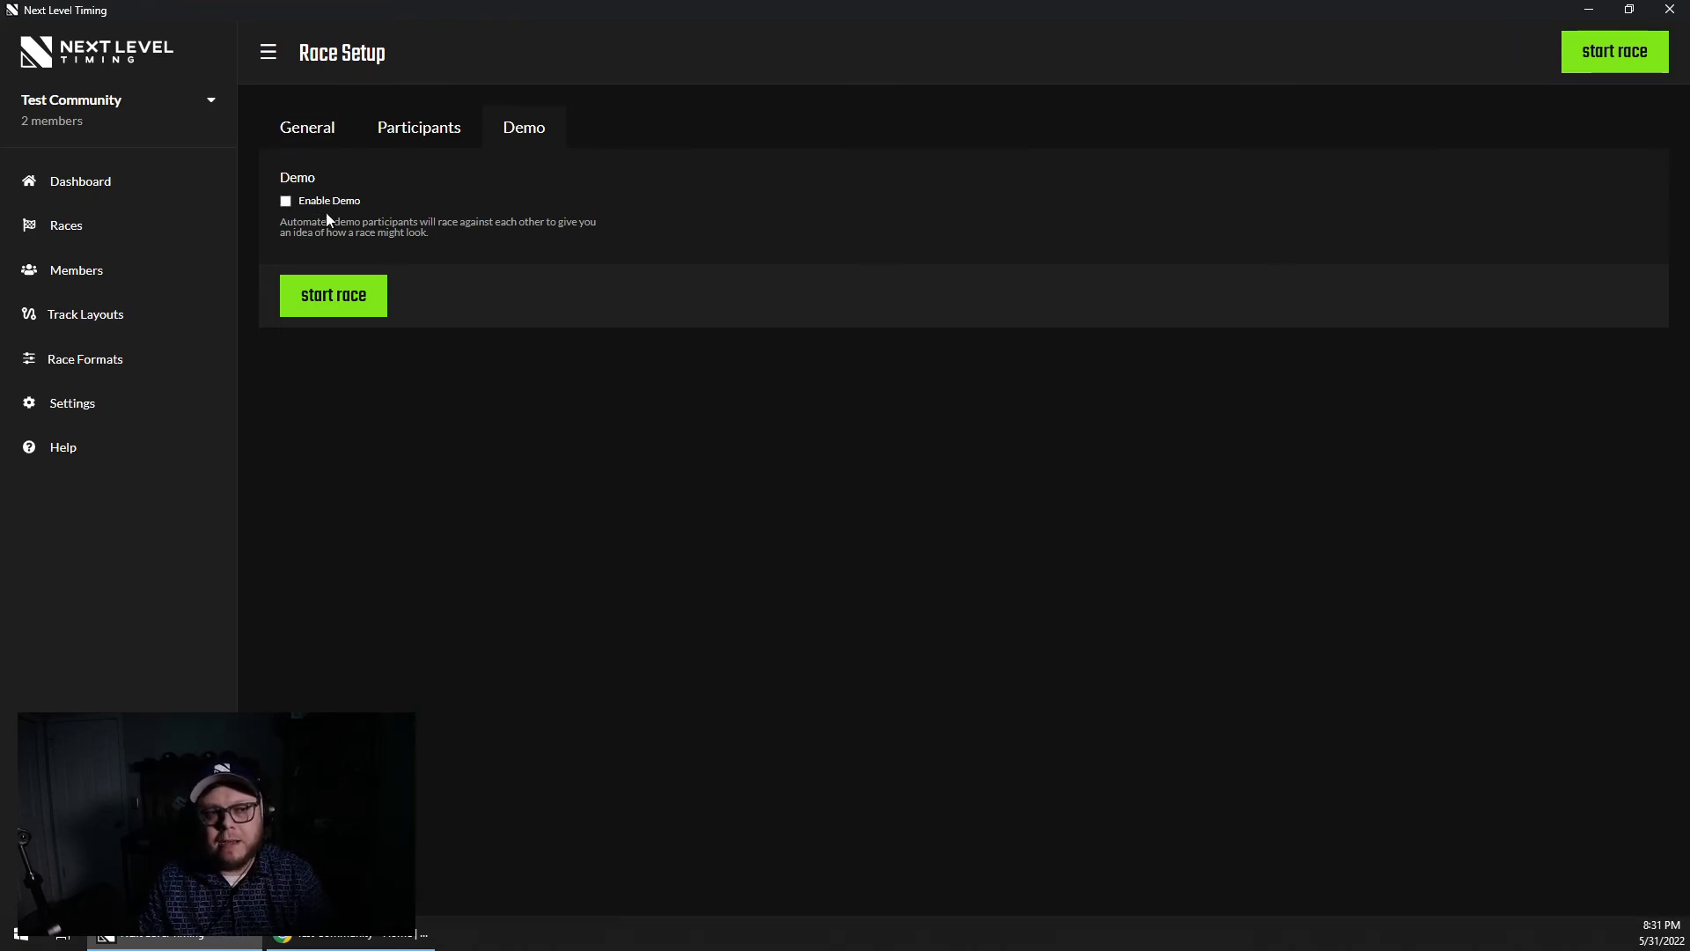
# Return to the race's general settings, start the race, and cancel it during the start countdown.
pyautogui.click(324, 125)
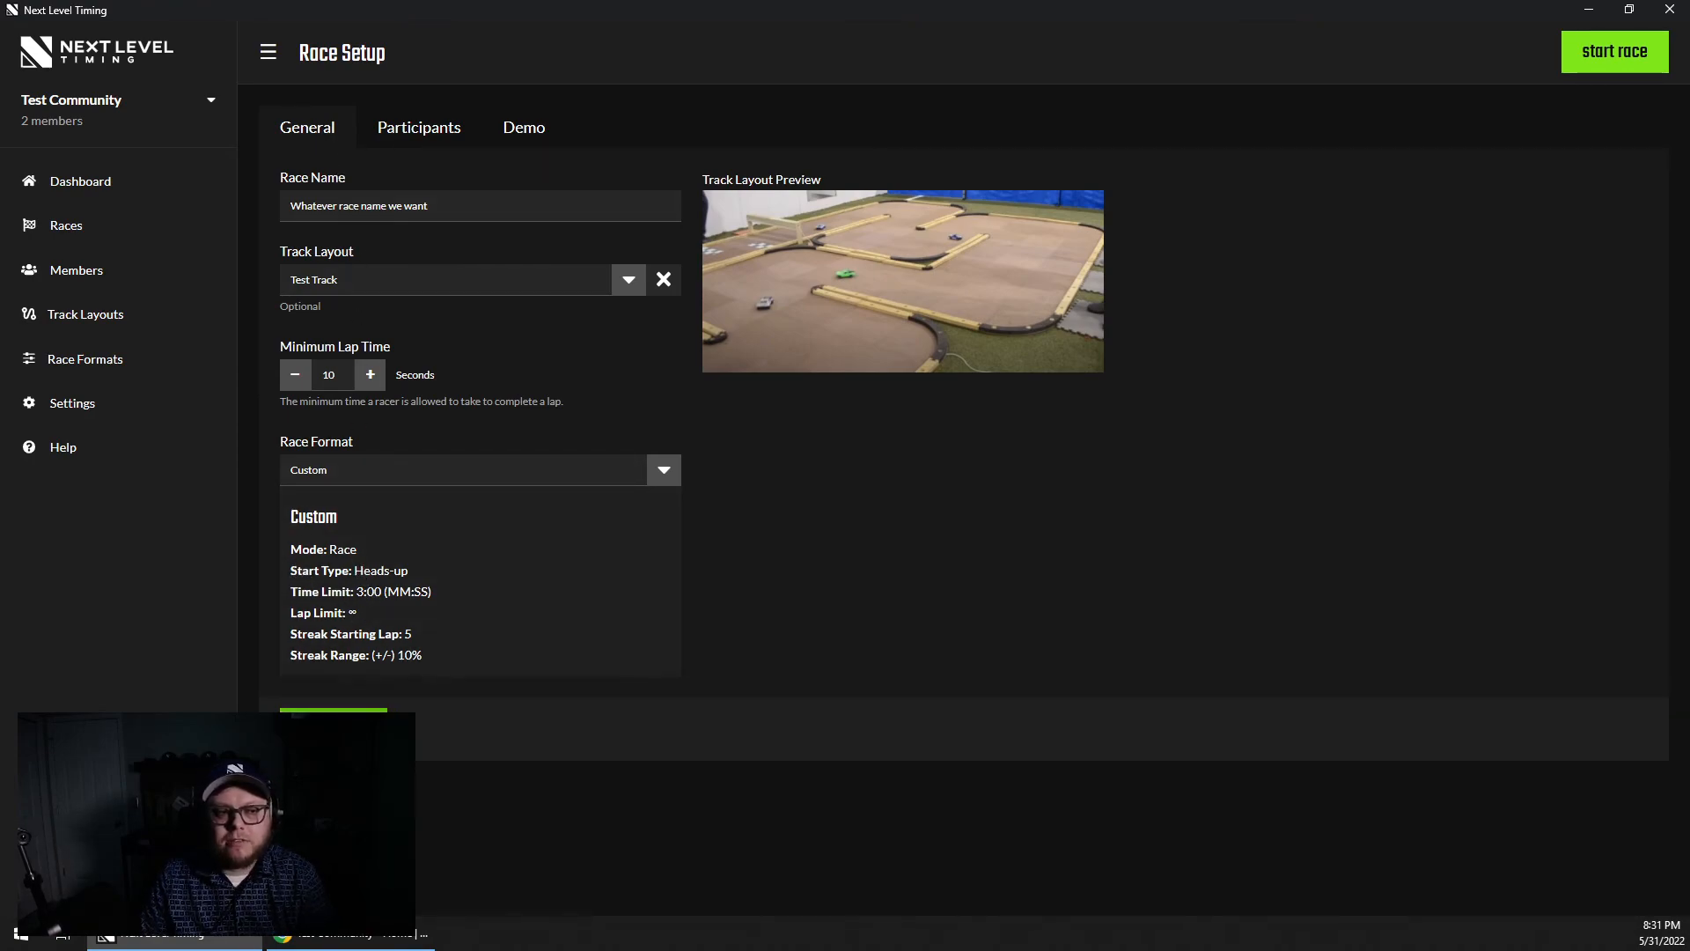
pyautogui.click(334, 729)
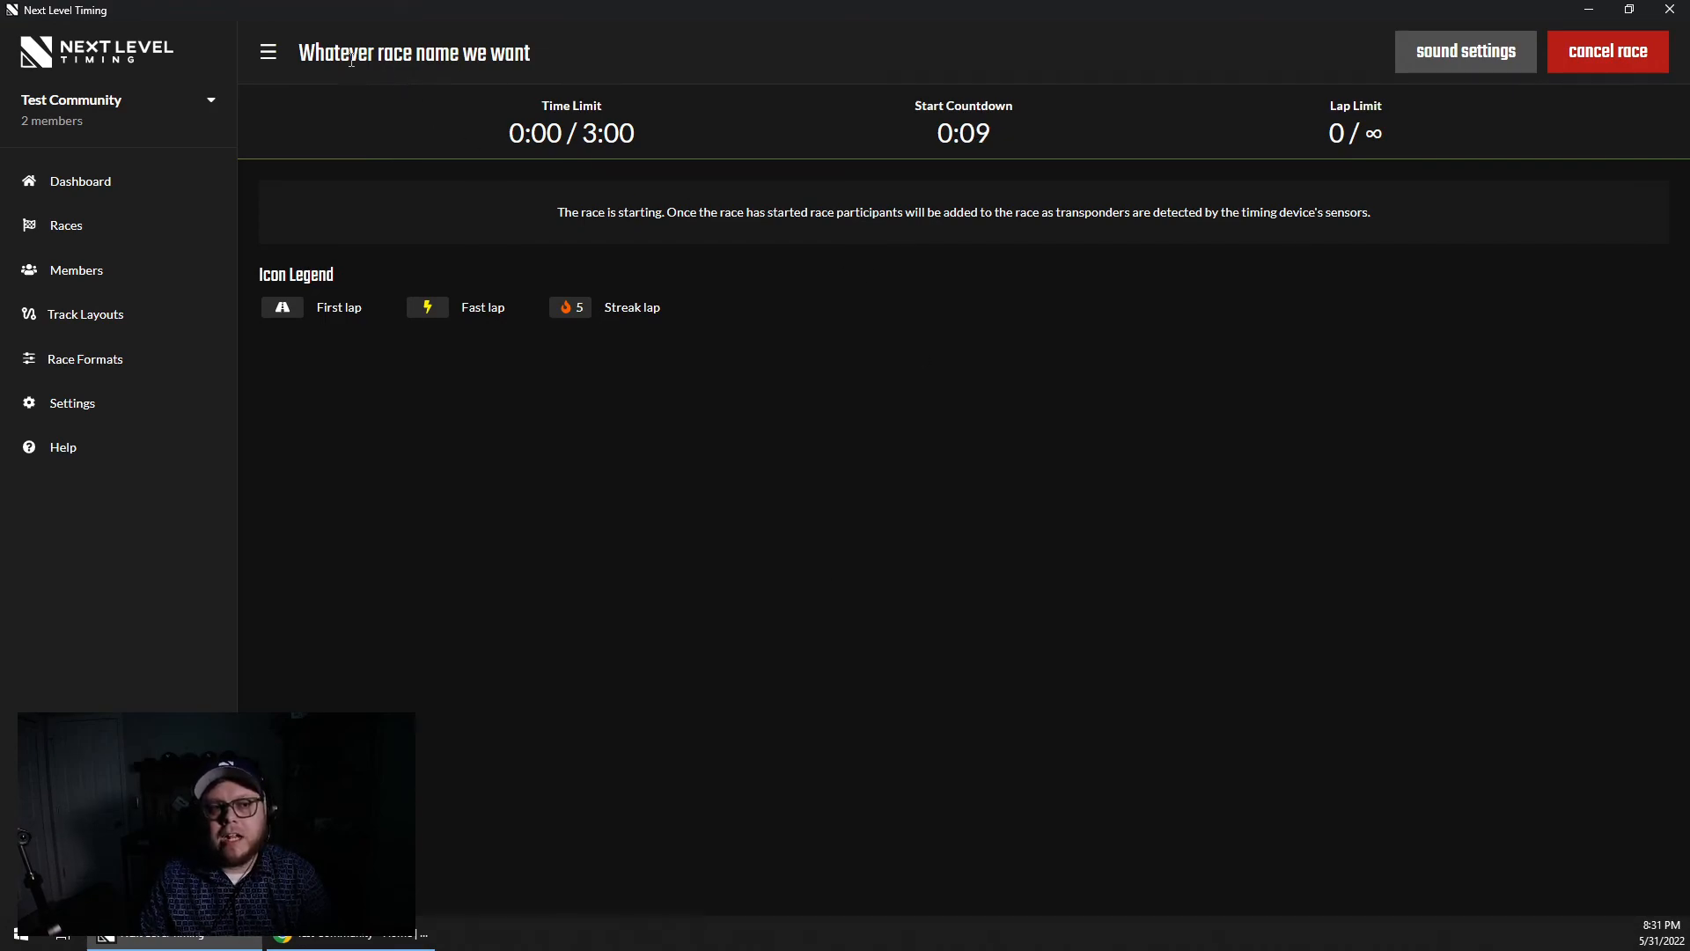
pyautogui.click(1595, 56)
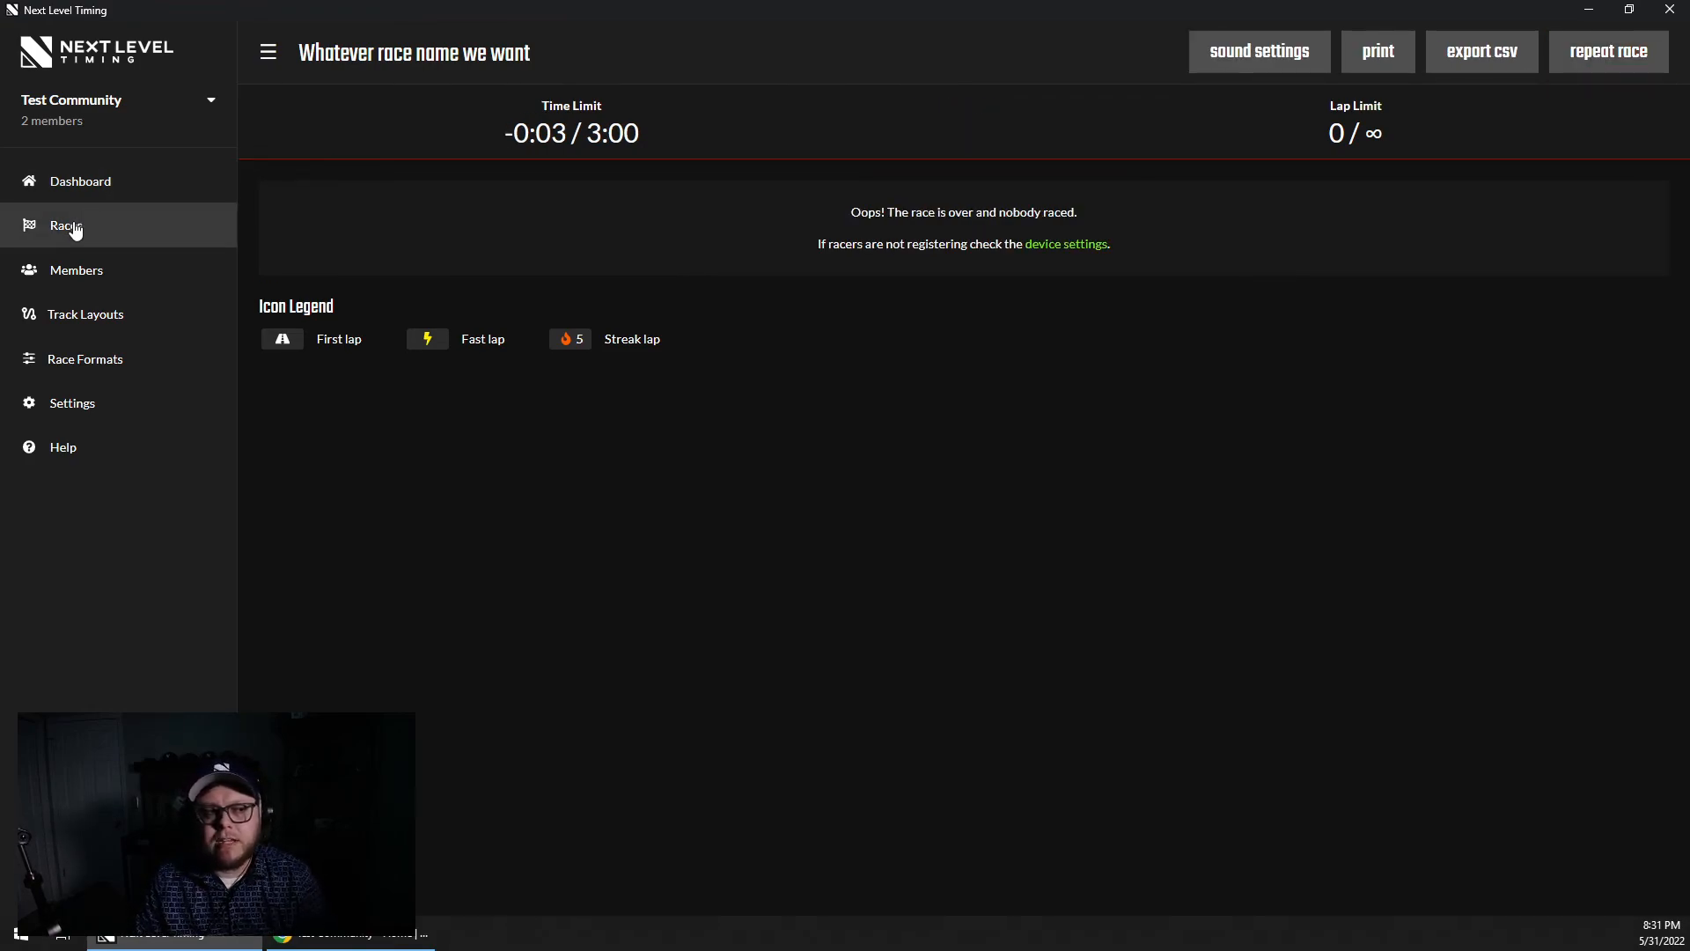
# Examine the results of the May 31, 7:28 pm practice and return to the list of races.
pyautogui.click(134, 230)
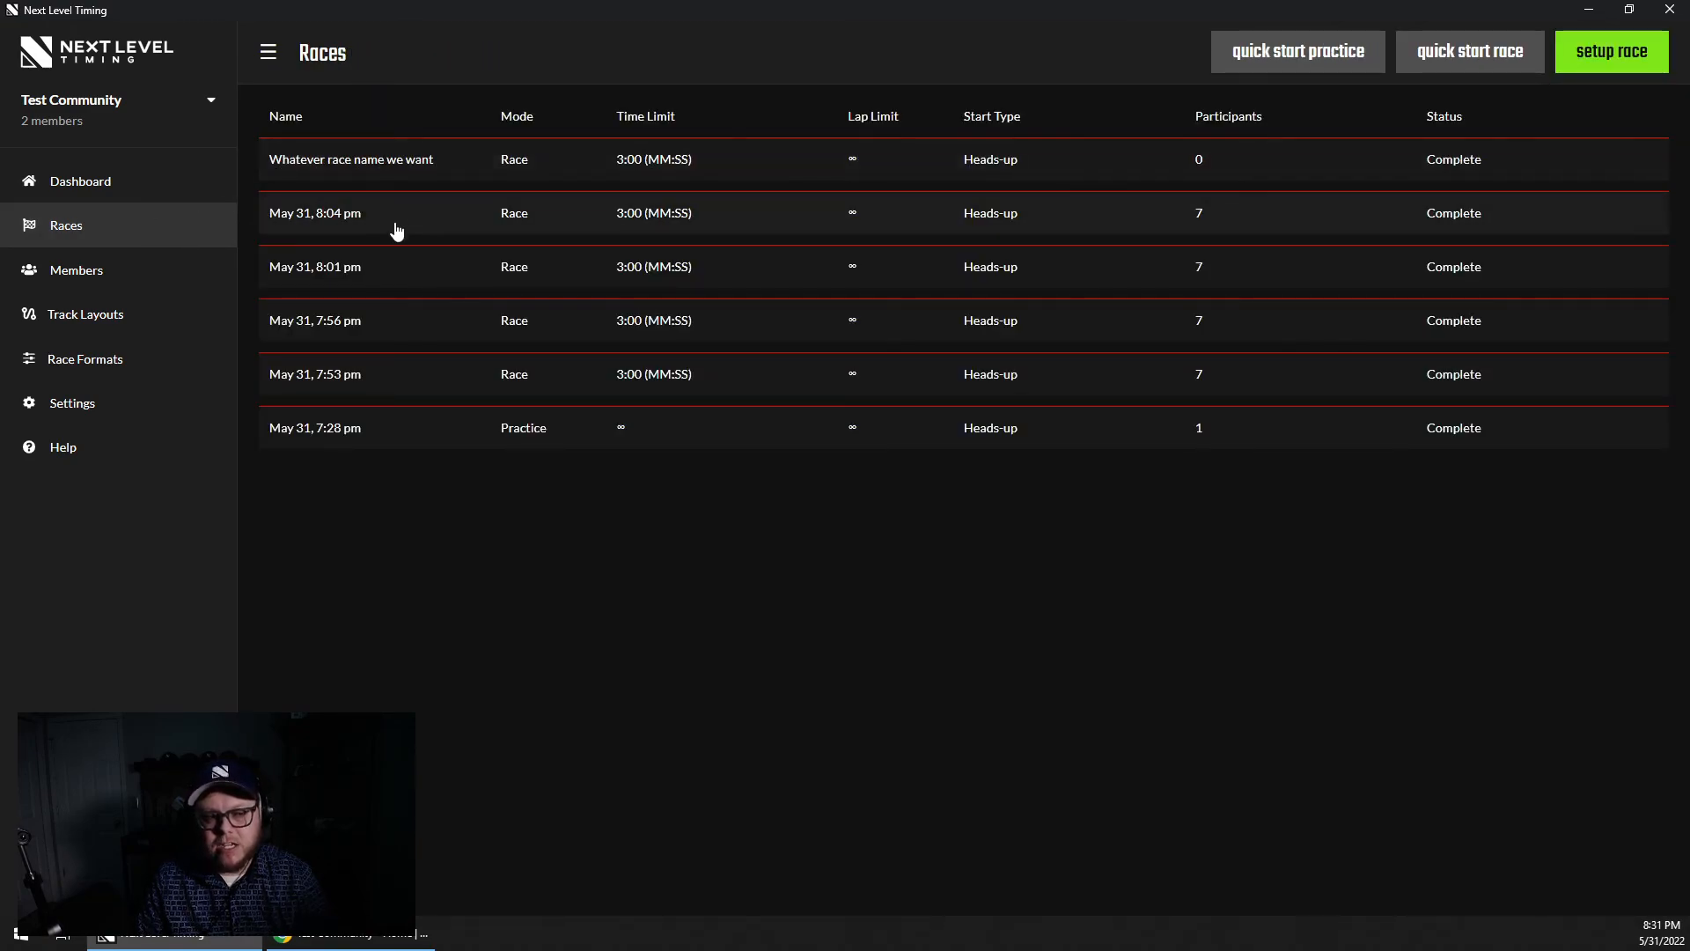
pyautogui.click(424, 431)
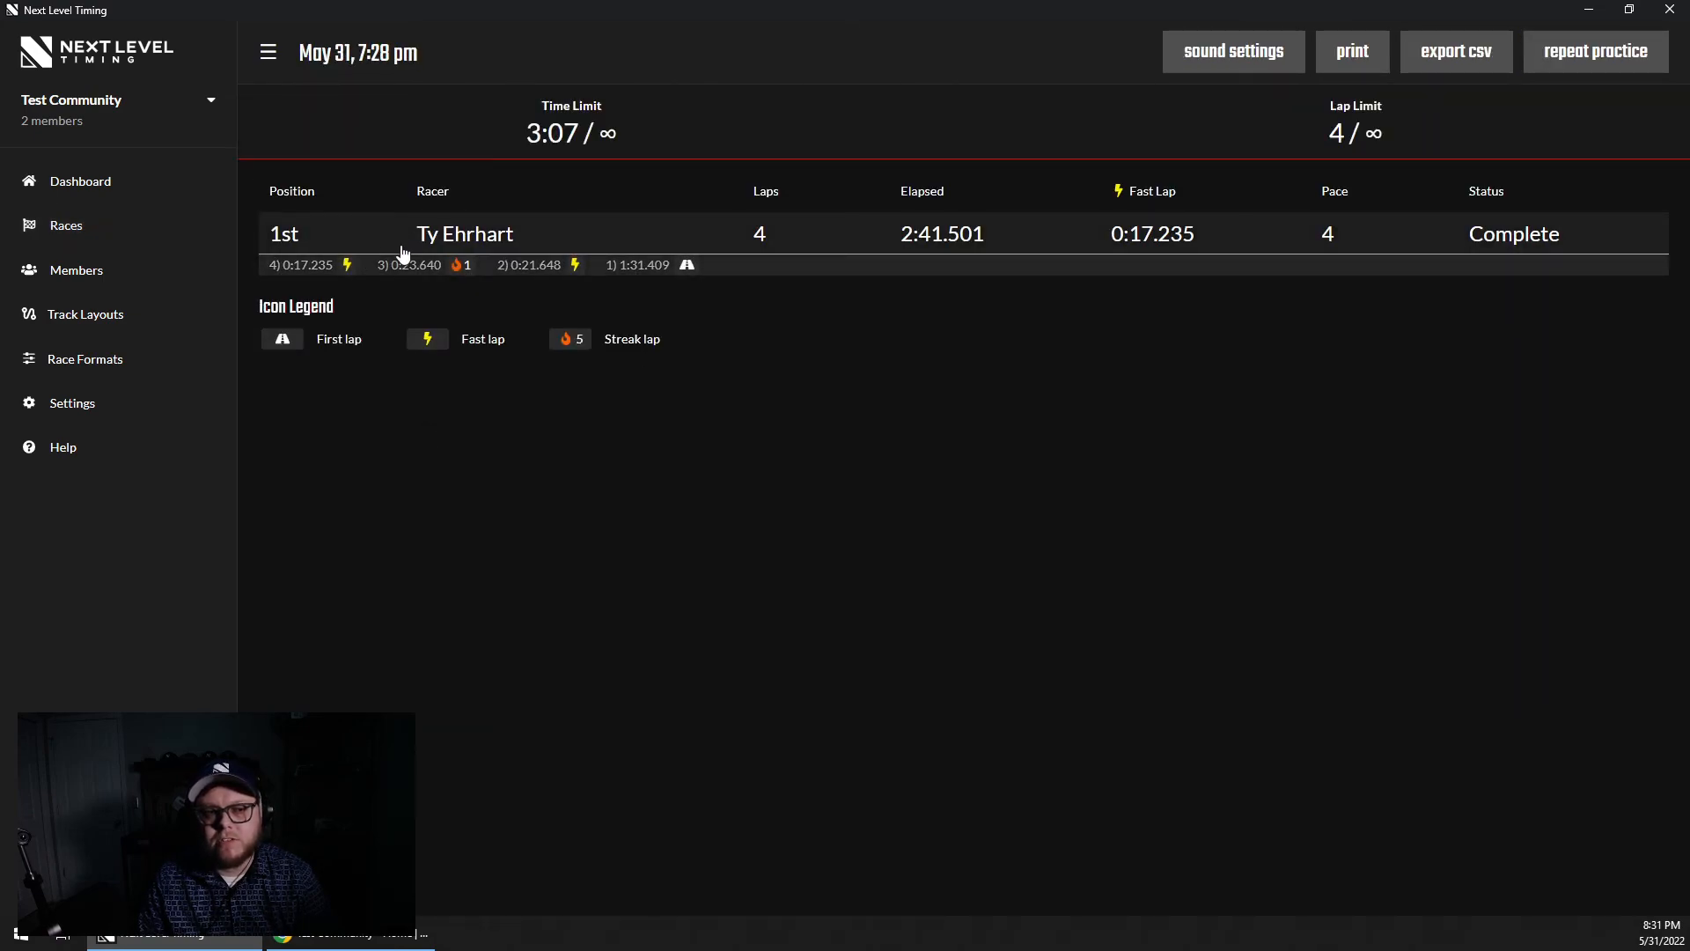
pyautogui.click(434, 254)
pyautogui.click(449, 253)
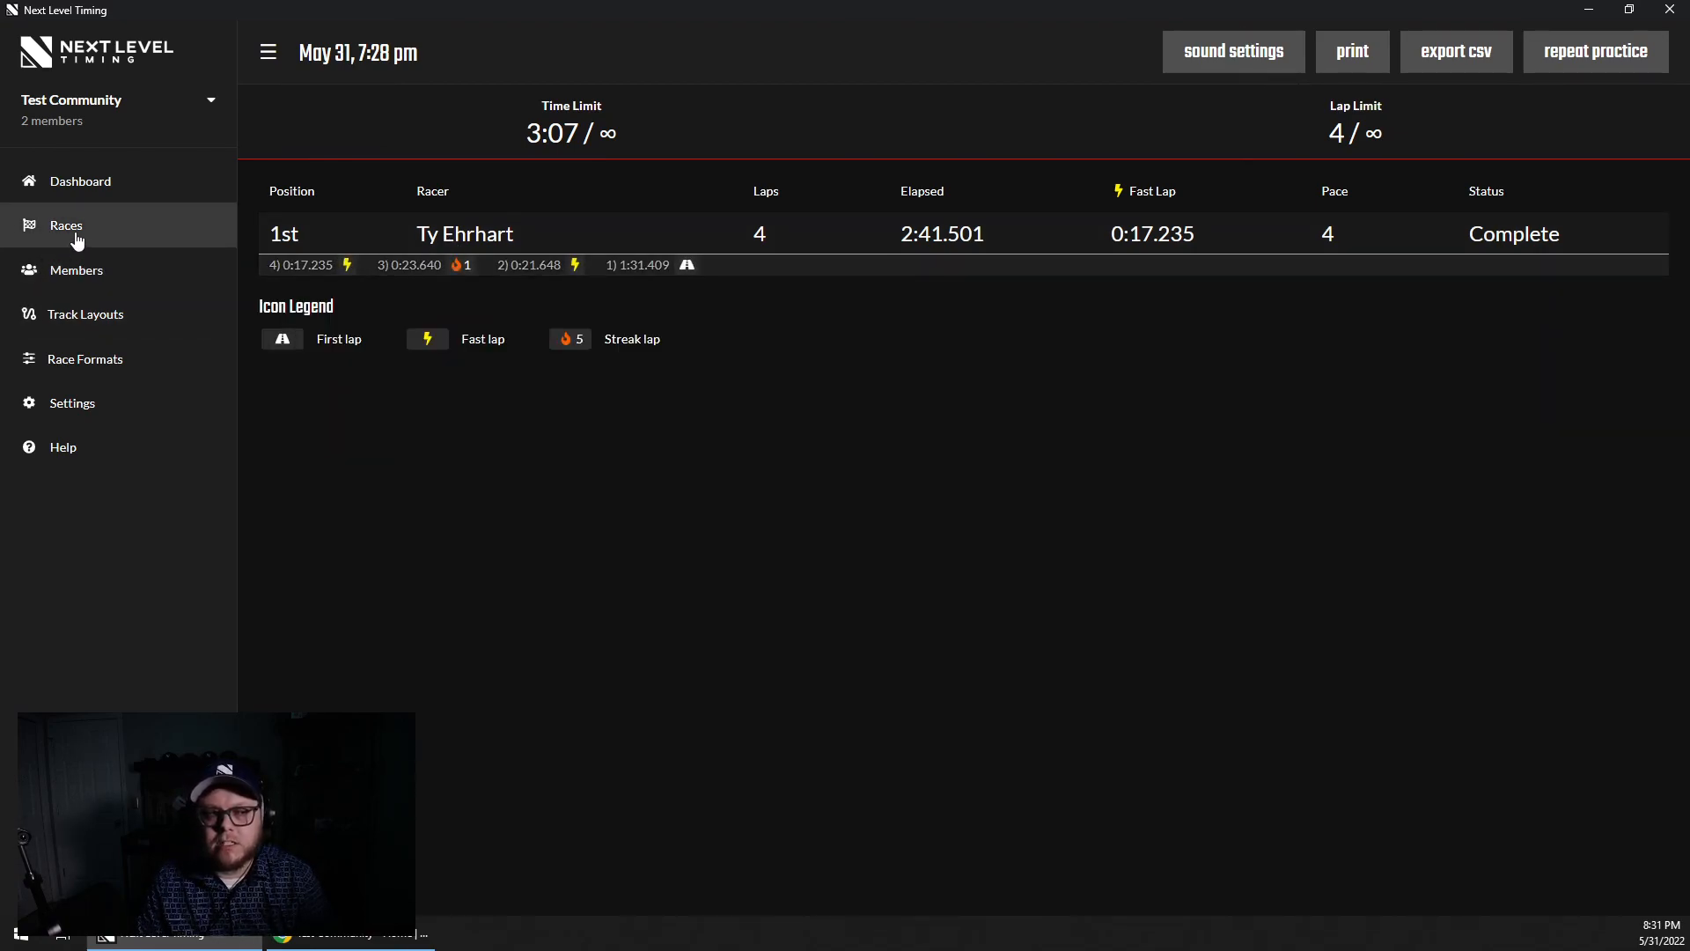
pyautogui.click(74, 236)
# Switch to Chrome to view the Test Community's races online, and return to the Next Level Timing desktop app.
pyautogui.click(370, 933)
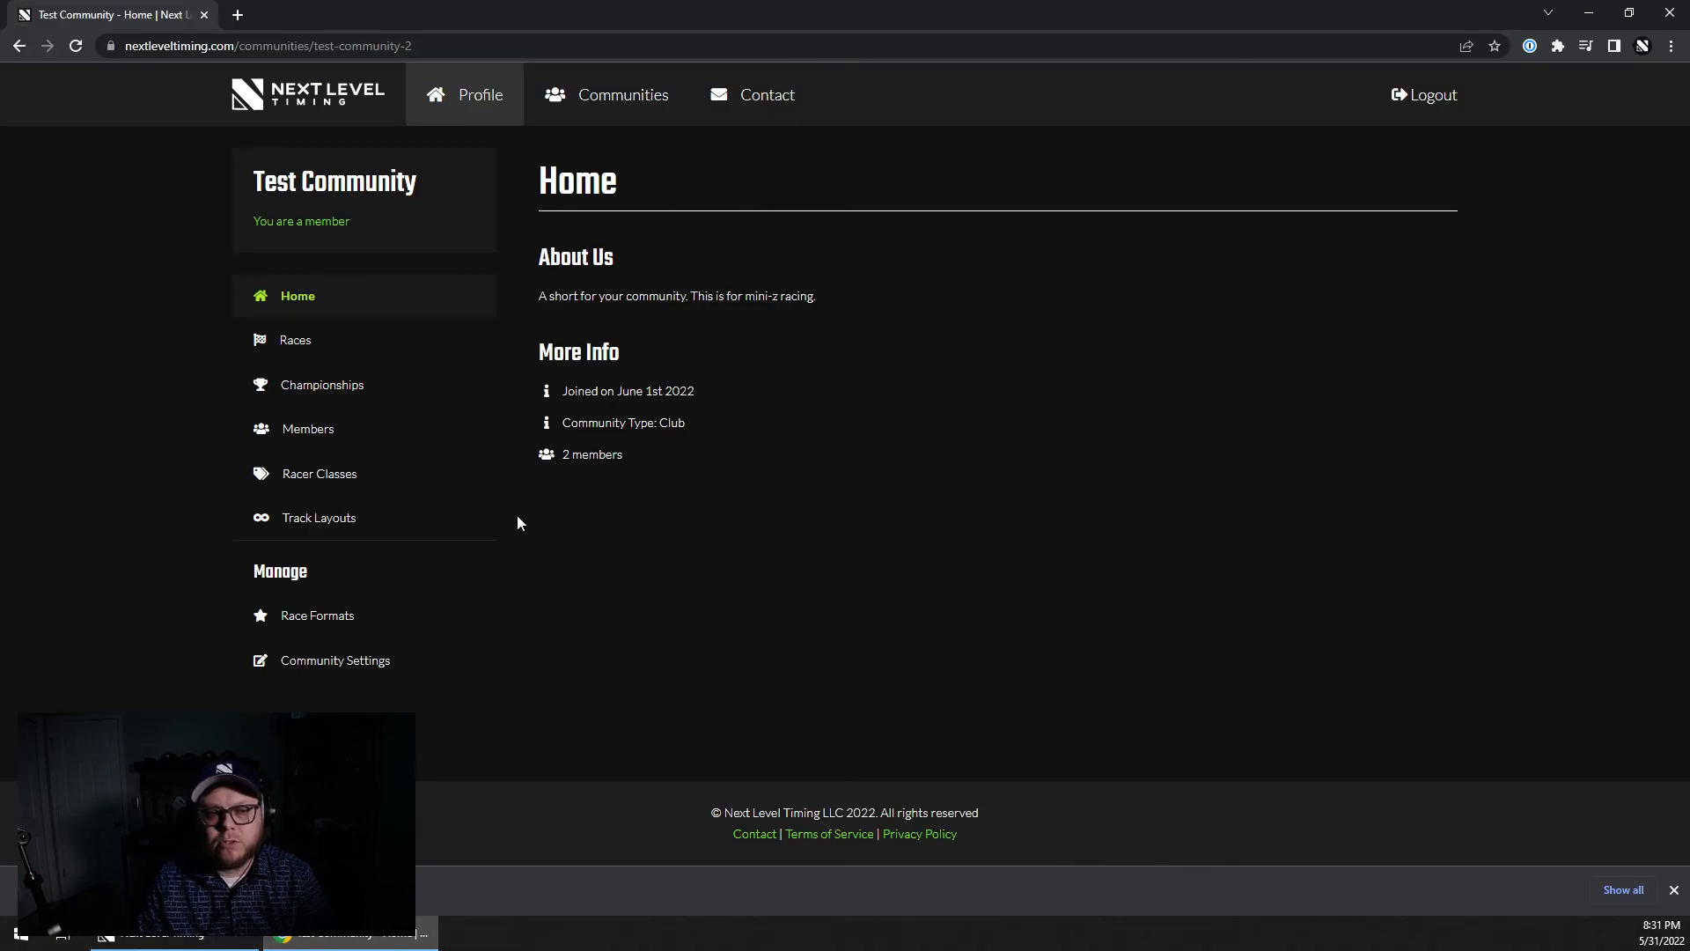
pyautogui.click(292, 345)
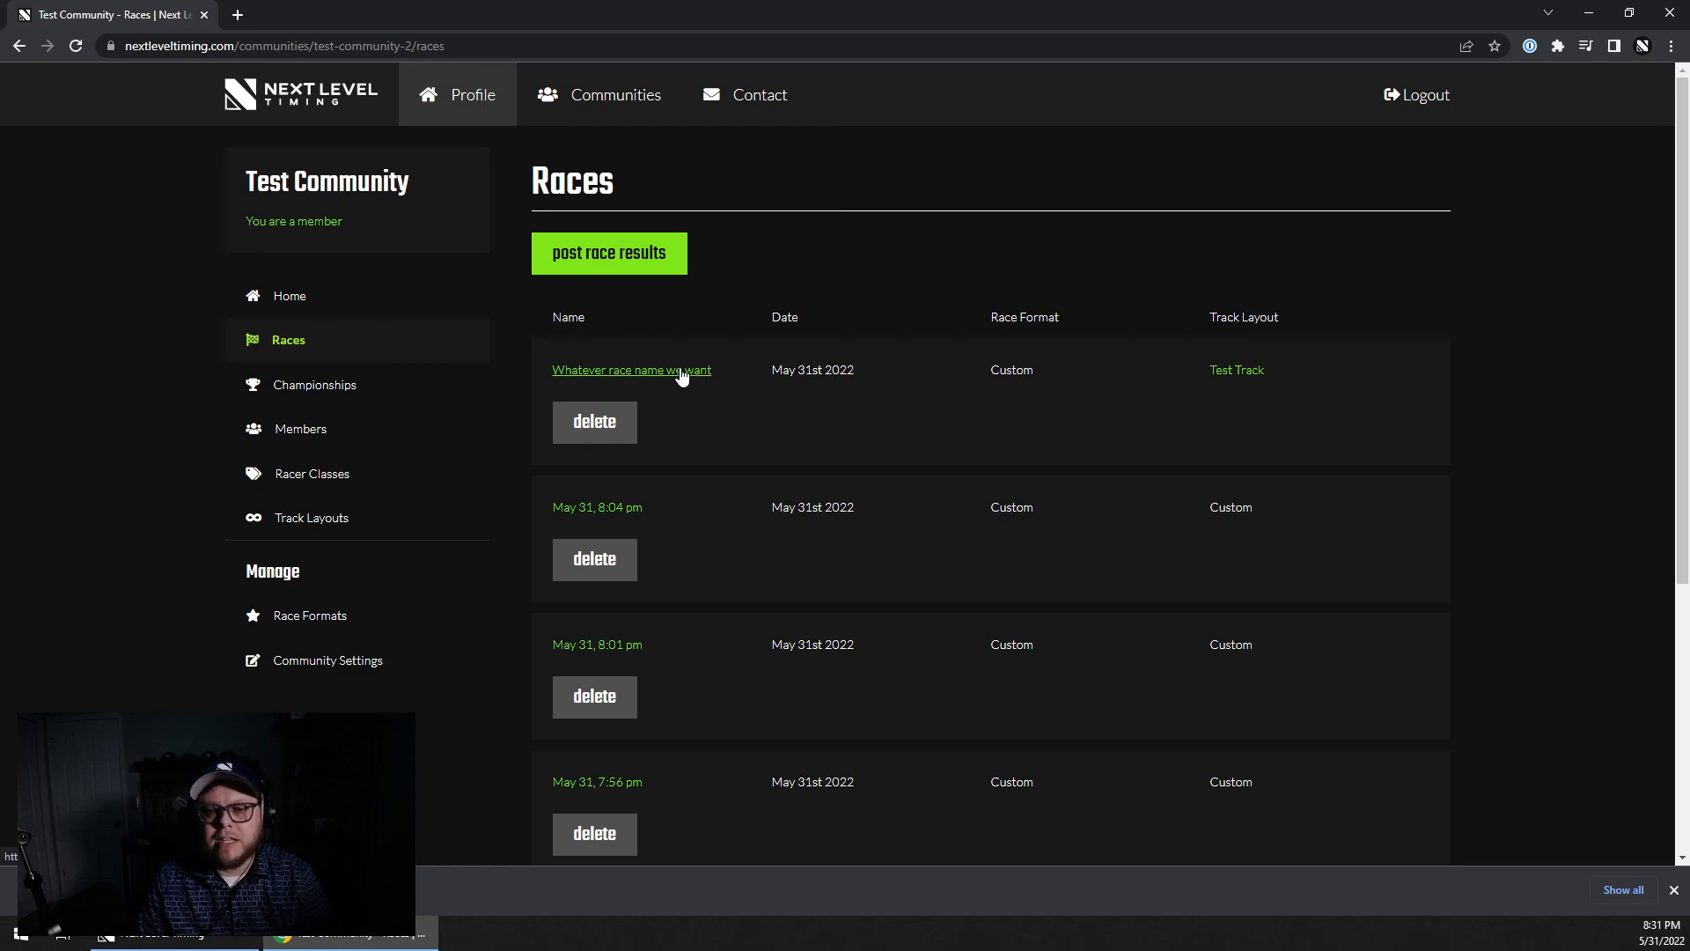
pyautogui.click(192, 947)
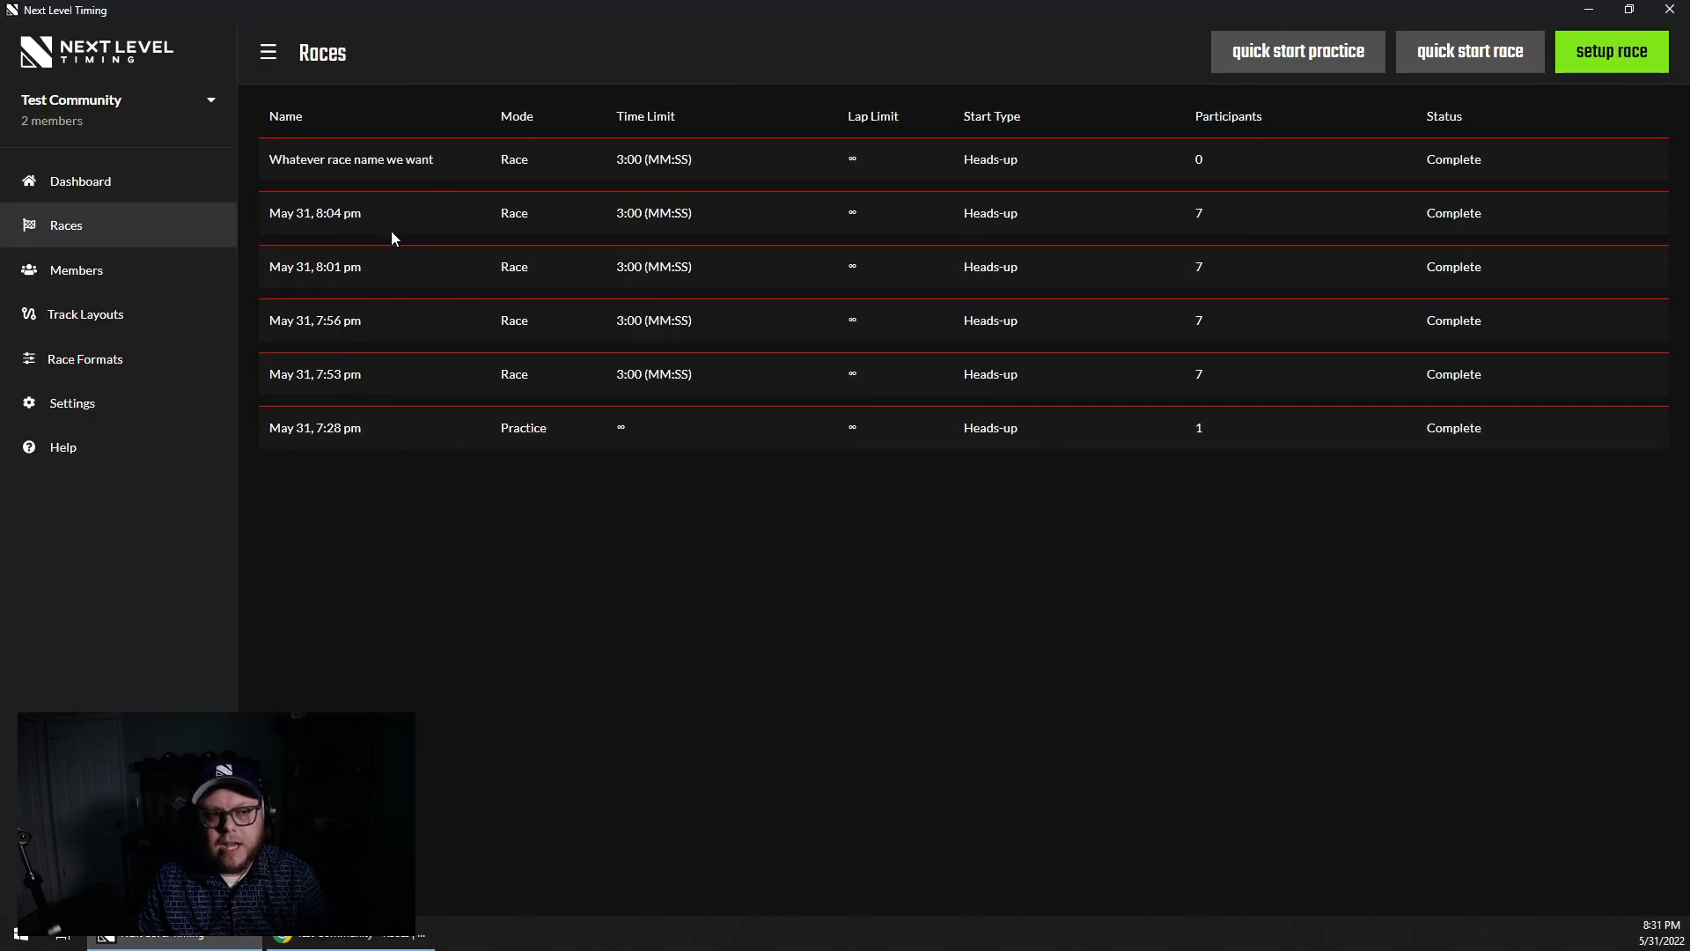